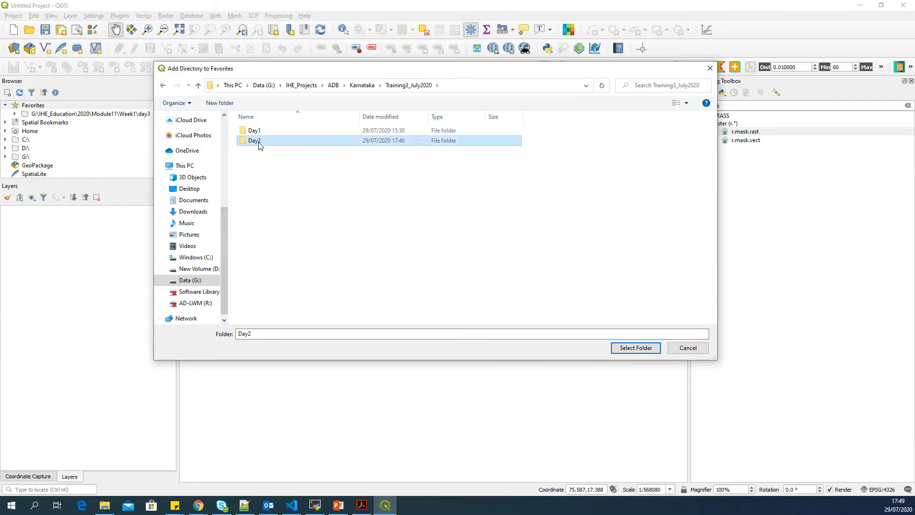
Add the data folder inside Training3_July2020\Day2 to the browser favorites and expand it to list its files
click(254, 134)
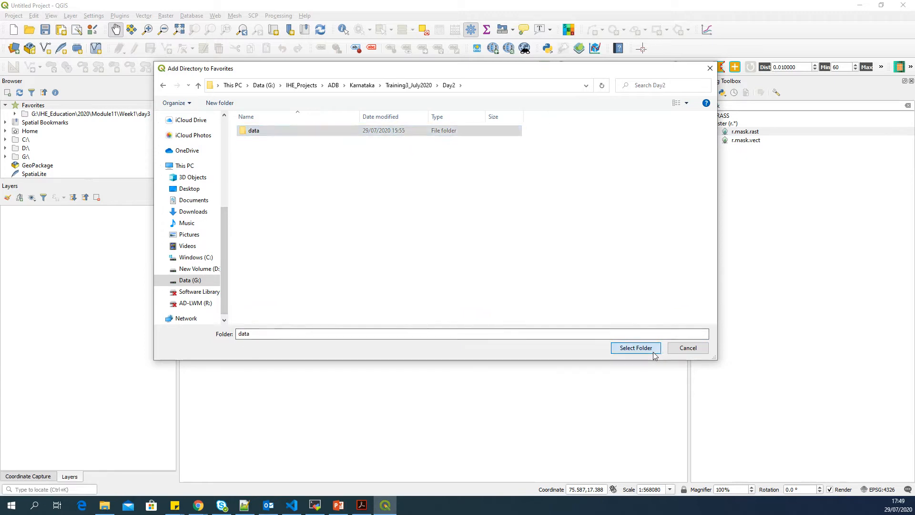
click(653, 350)
click(57, 117)
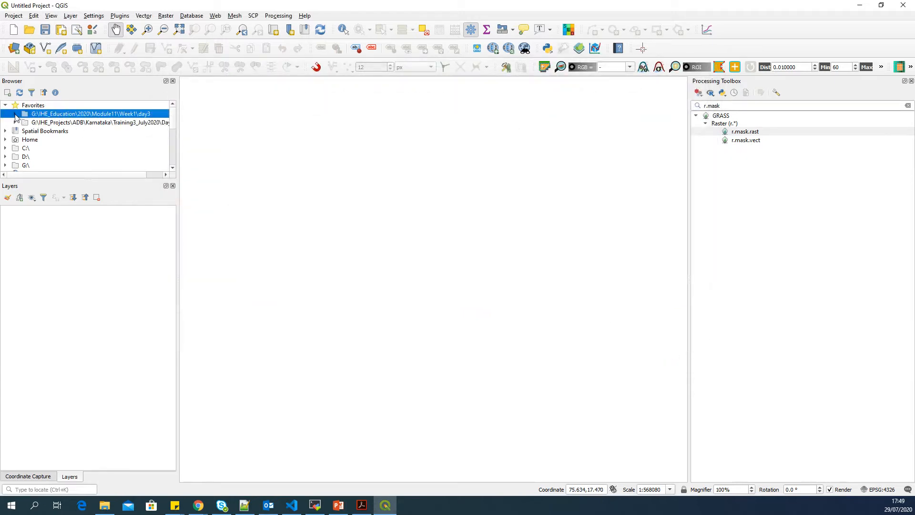
click(15, 113)
click(16, 114)
click(19, 123)
click(16, 123)
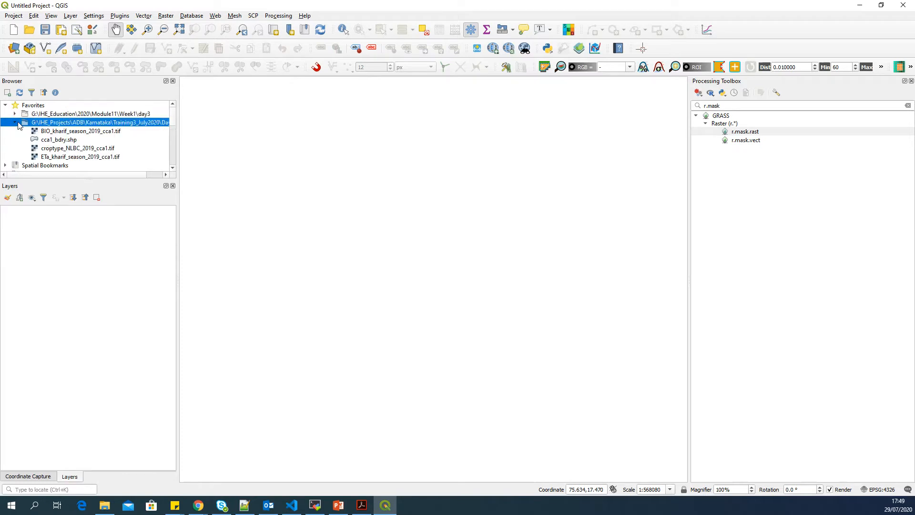
Load BIO_kharif_season_2019_cca1.tif, ETa_kharif_season_2019_cca1.tif, croptype_NLBC_2019_cca1.tif and cca1_bdry.shp from the Day2 data folder into the project
double_click(108, 132)
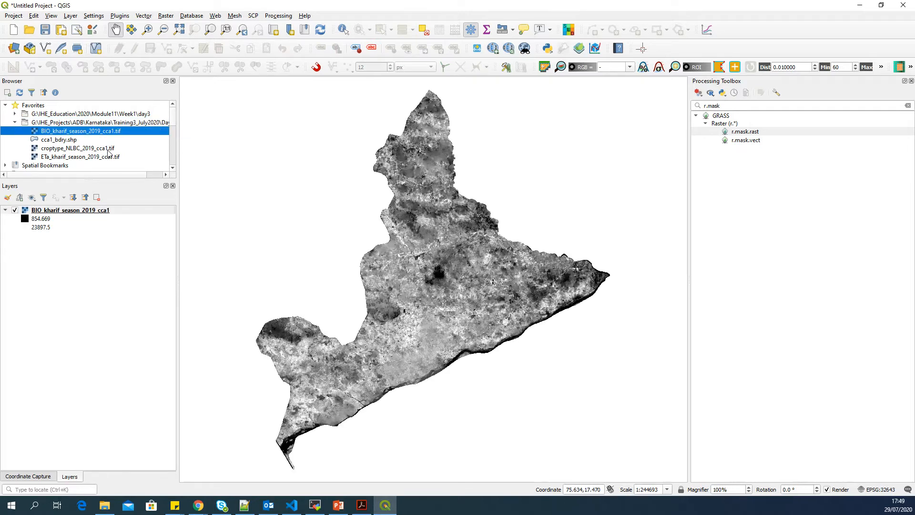
double_click(80, 160)
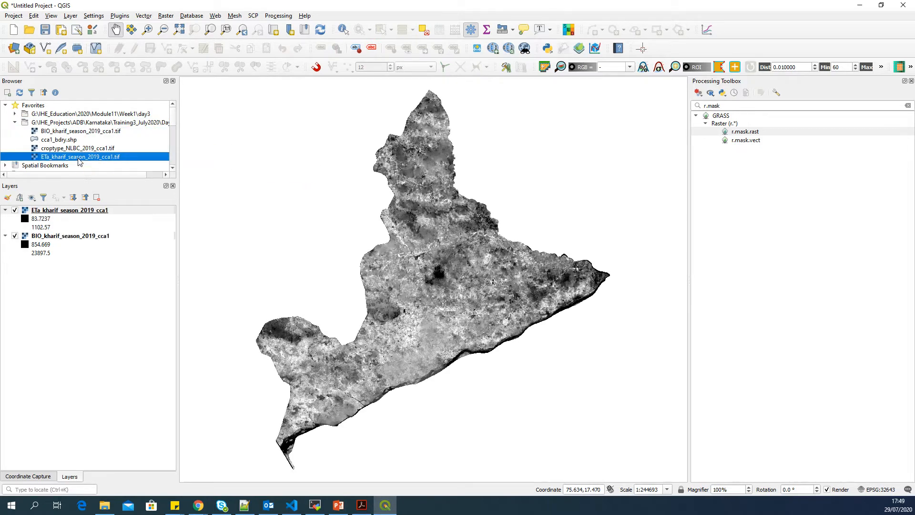
double_click(101, 150)
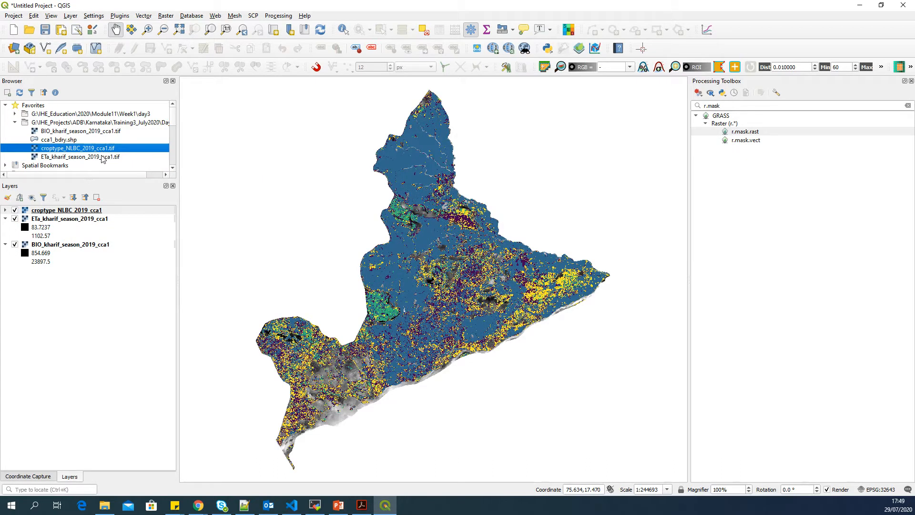
double_click(74, 140)
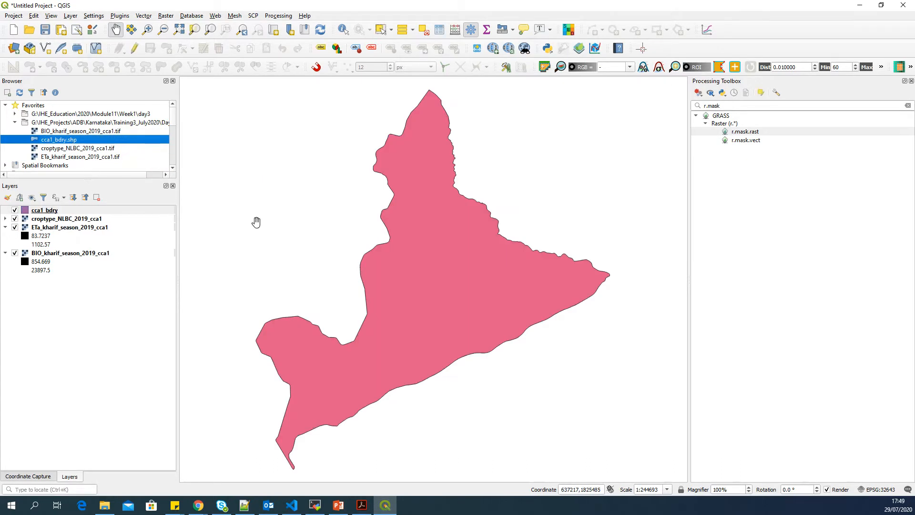
Give the cca1_bdry layer's simple fill a transparent fill color and apply the symbology
click(89, 211)
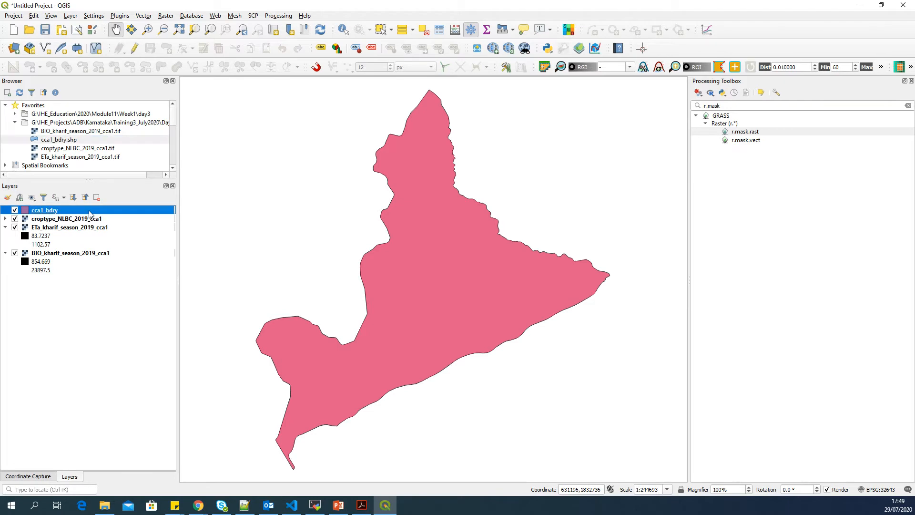
click(403, 148)
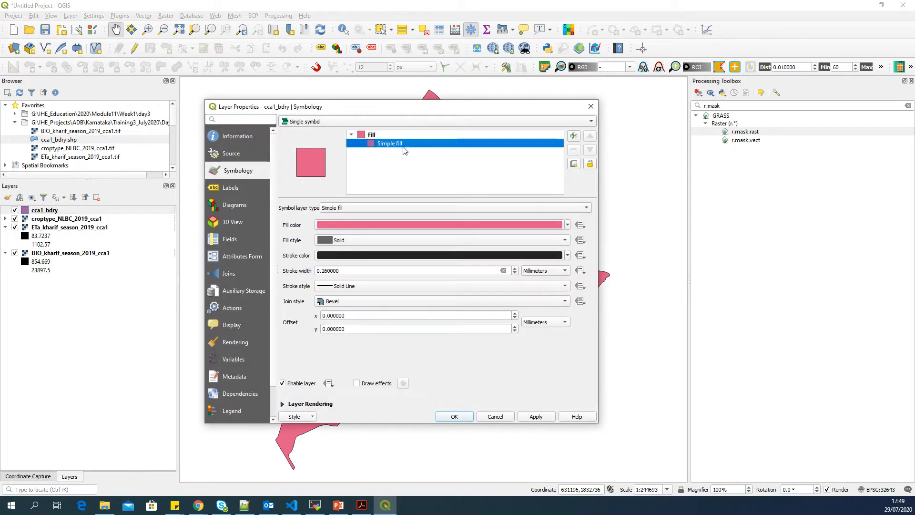
click(567, 225)
click(370, 237)
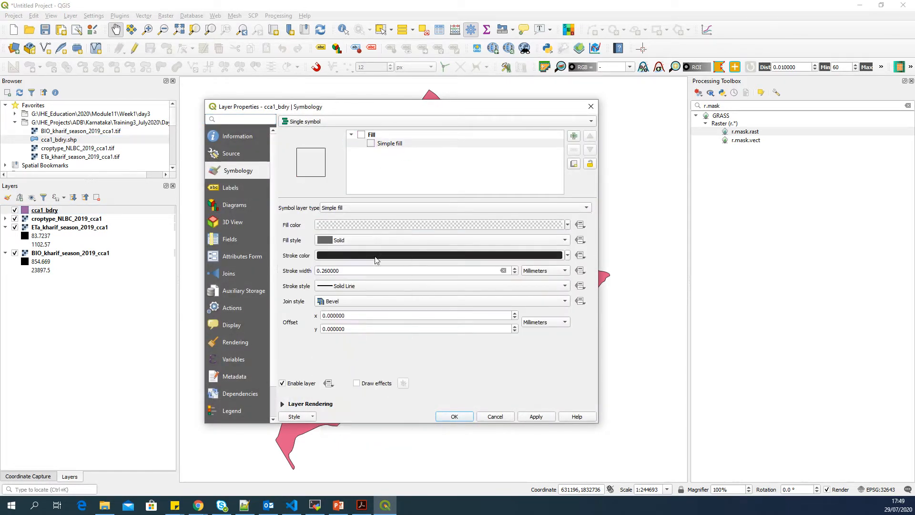
click(535, 416)
click(458, 416)
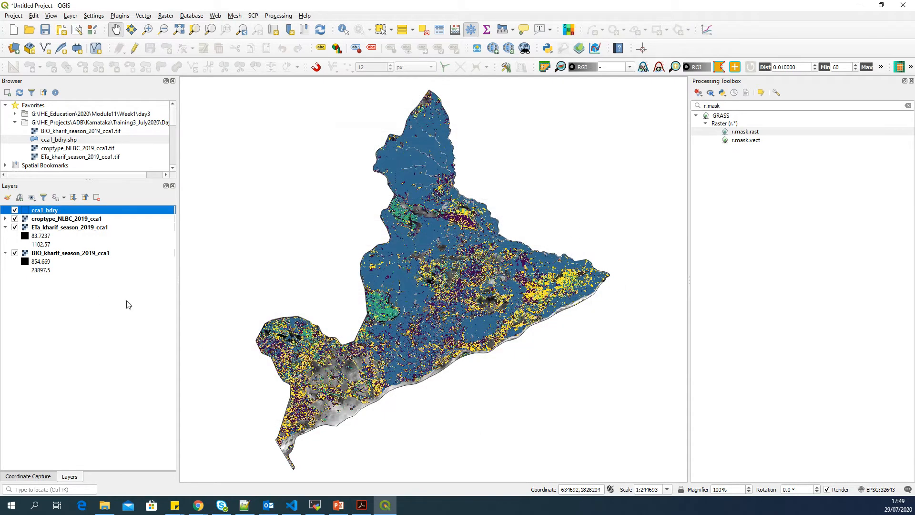
Hide the croptype_NLBC_2019_cca1 layer and leave BIO_kharif_season_2019_cca1 as the selected layer
click(54, 219)
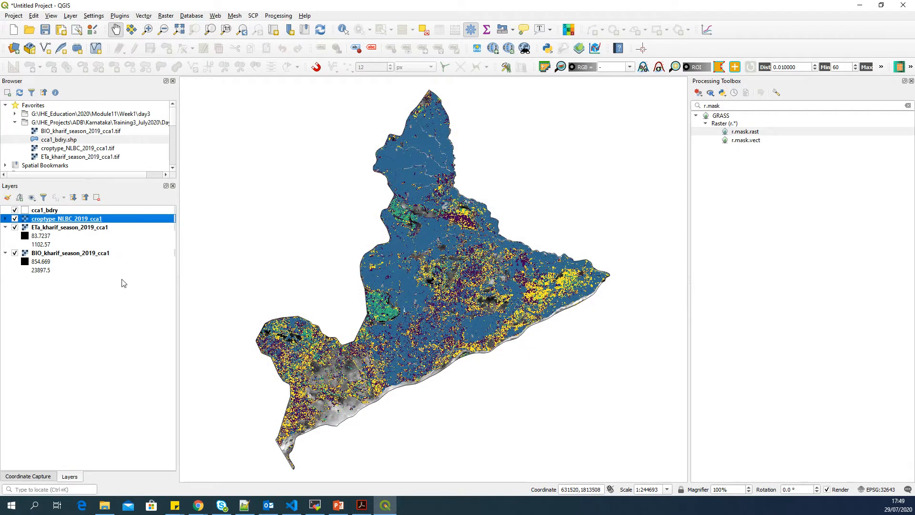
click(70, 229)
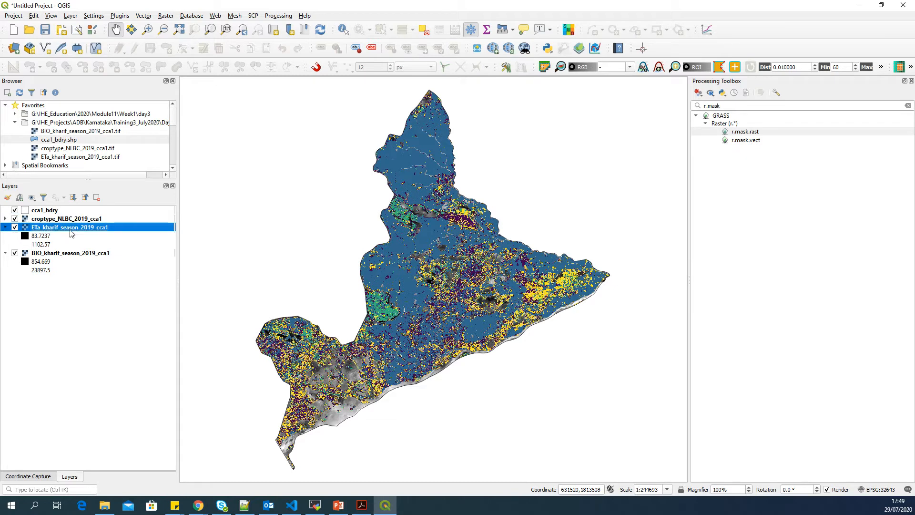
click(105, 254)
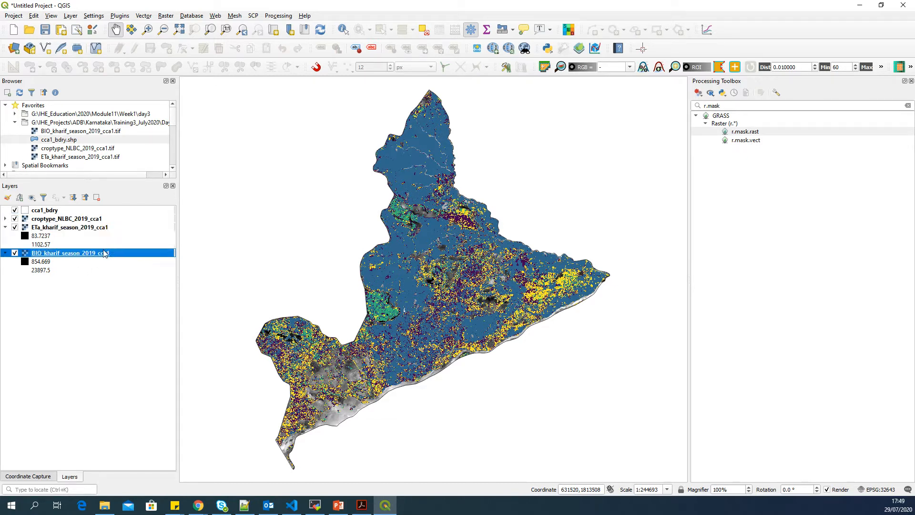
click(15, 218)
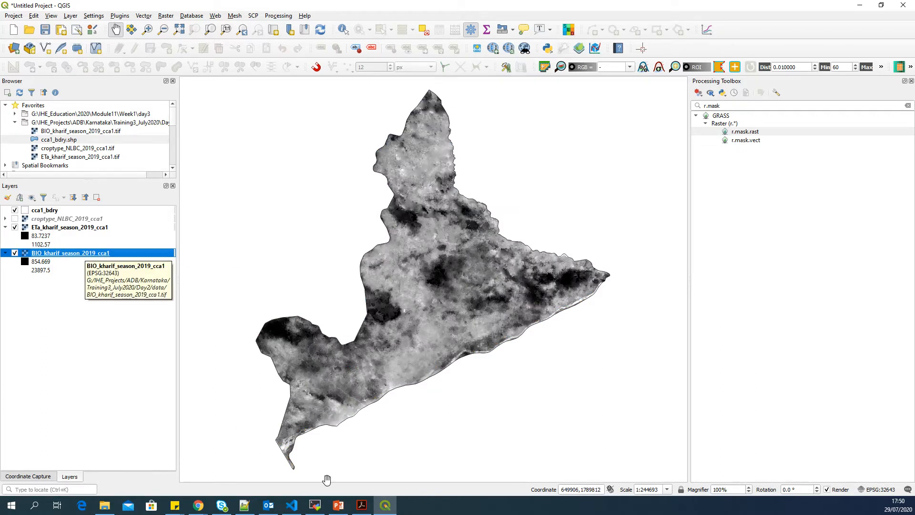
Review the Water Productivity - Calculation slide of Lecture_Day2.pptx in PowerPoint and return to QGIS
mouse_move(352, 511)
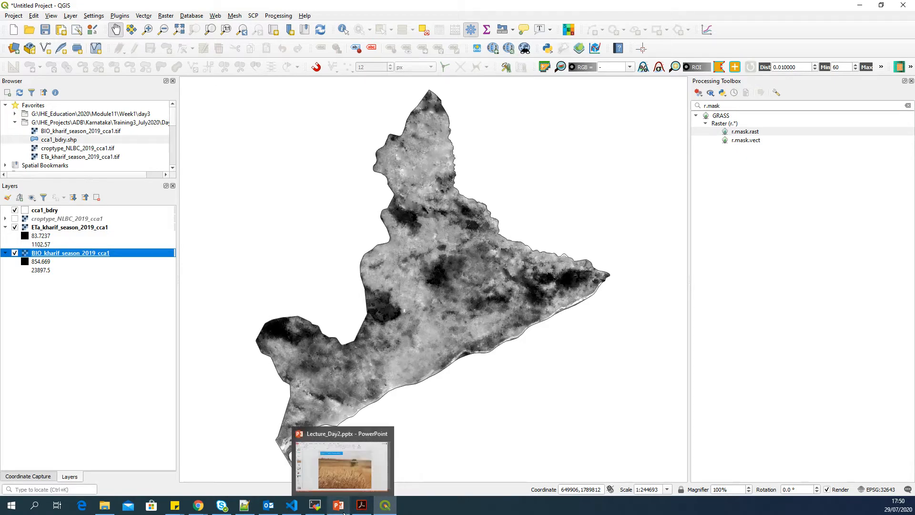
click(314, 458)
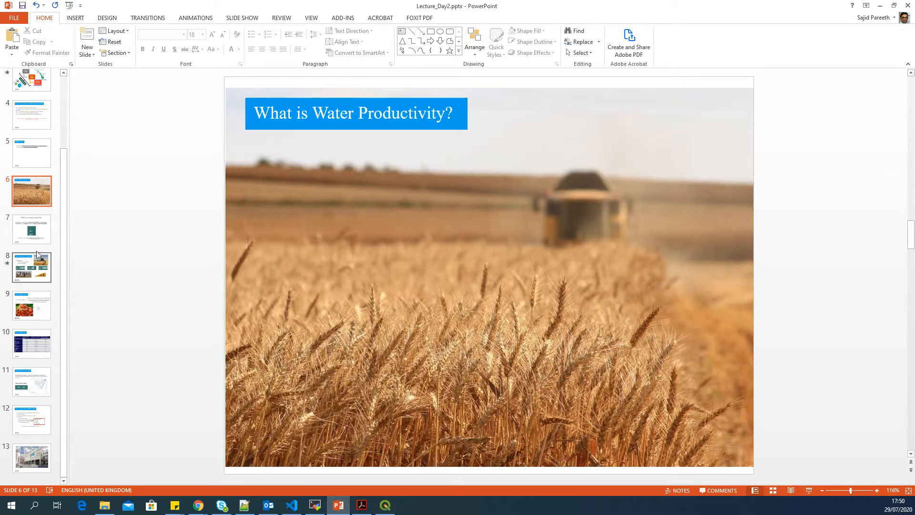
click(43, 234)
click(34, 276)
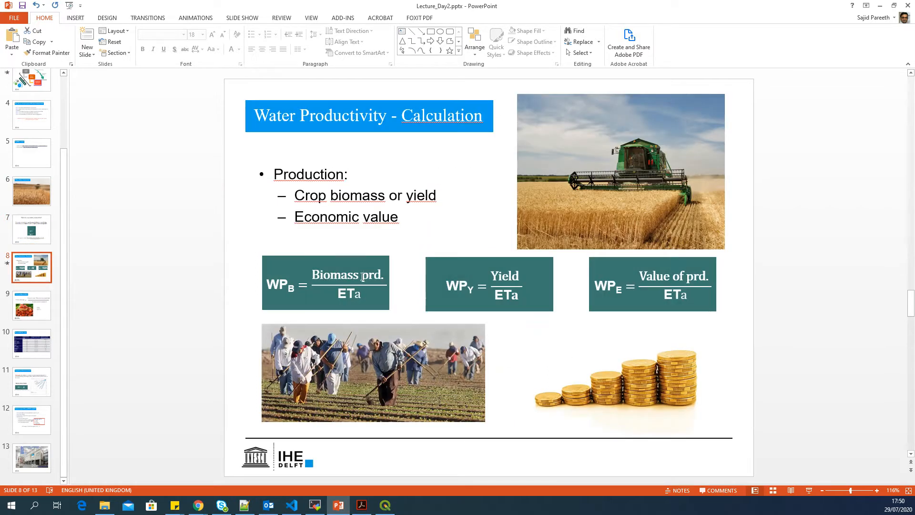
click(879, 6)
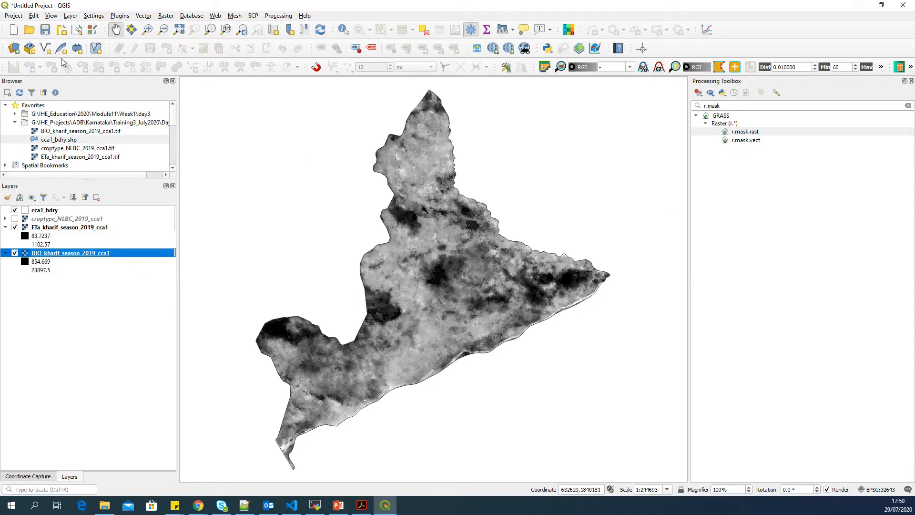
Save the project as WP_analysis in the Karnataka\Training3_July2020\Day2 folder
click(13, 17)
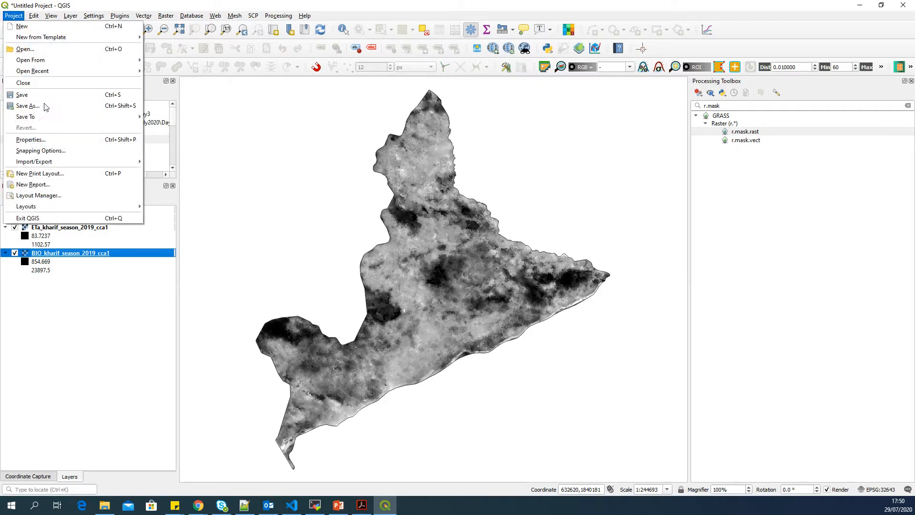
click(28, 106)
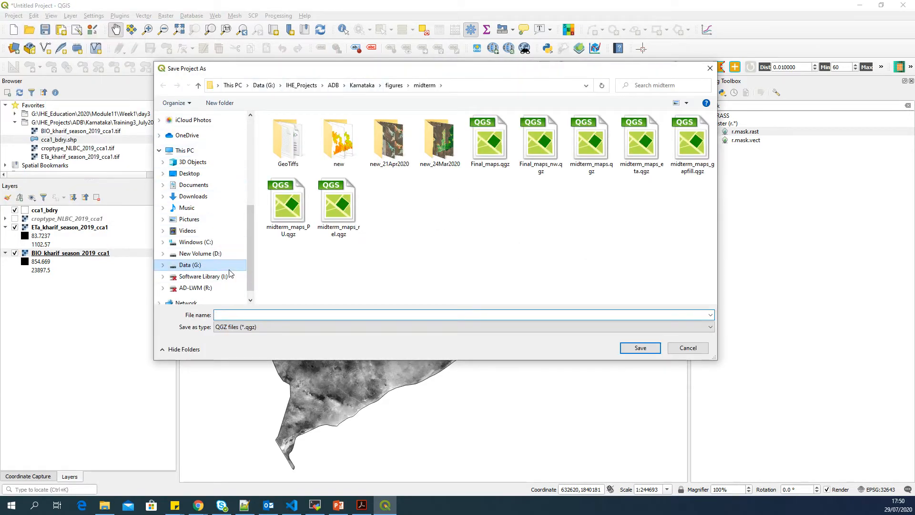
click(361, 86)
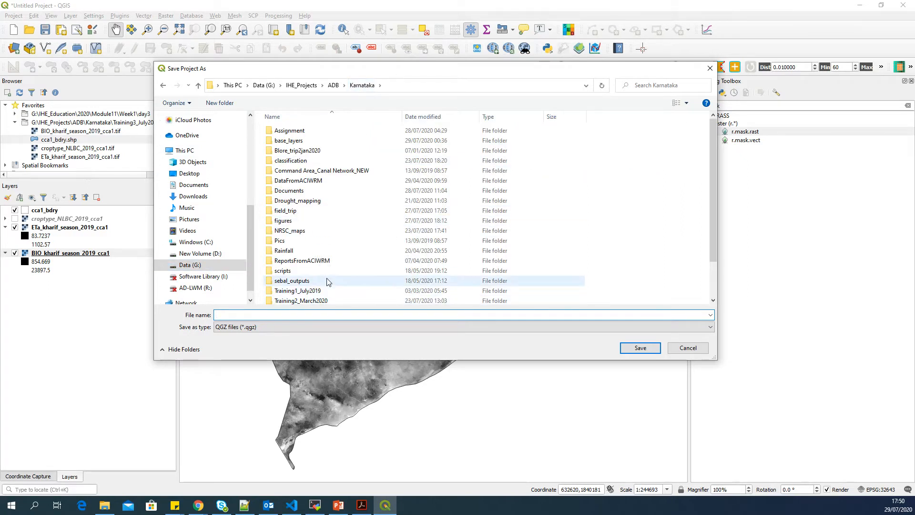
scroll(315, 248, down, 1)
click(319, 291)
double_click(319, 288)
double_click(281, 139)
click(285, 312)
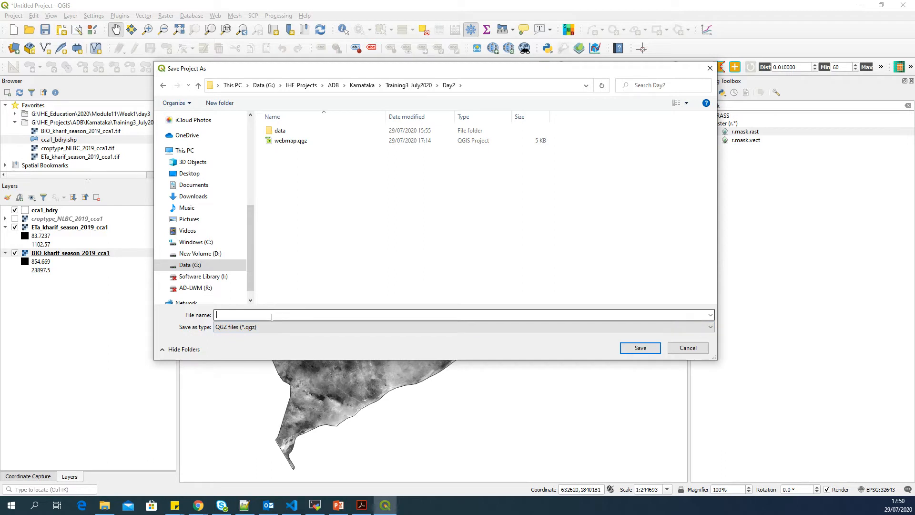
text(WP_analysis)
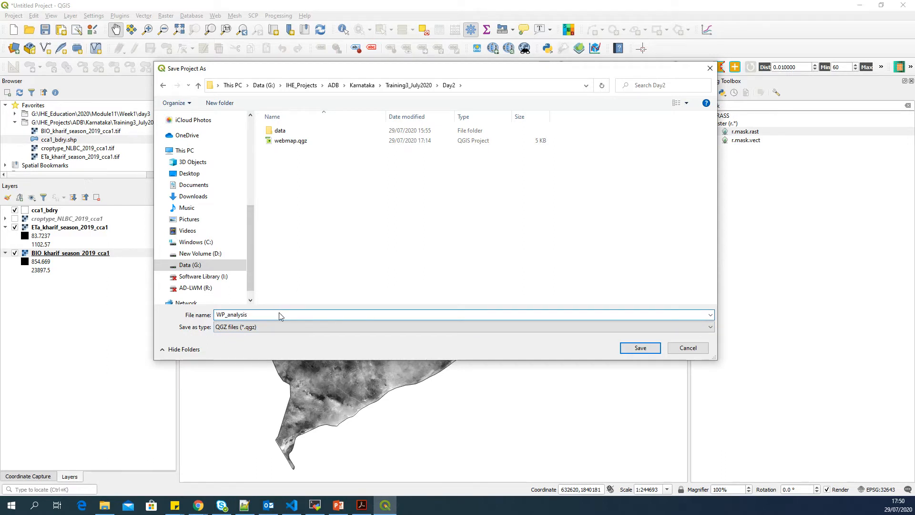
key(Return)
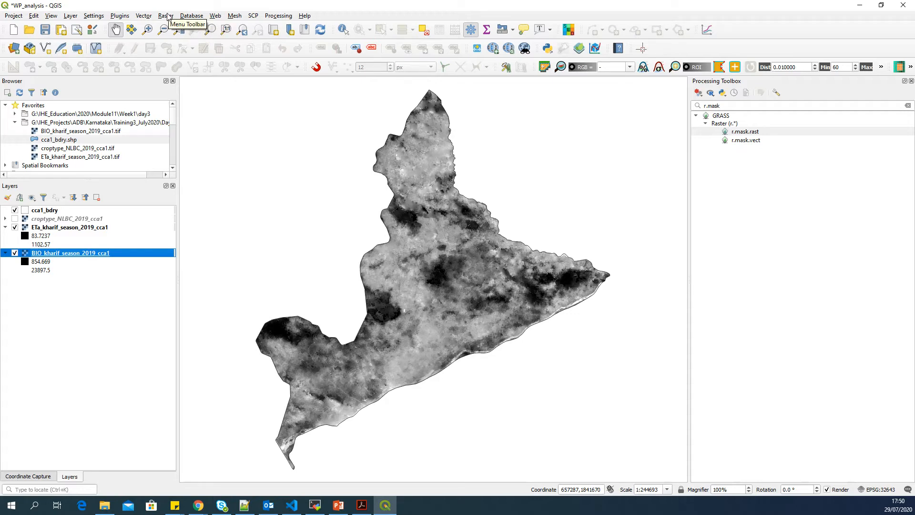
Switch to PowerPoint and examine the season, data units and WP formula on slide 12 about computing WPy and RWD
click(339, 506)
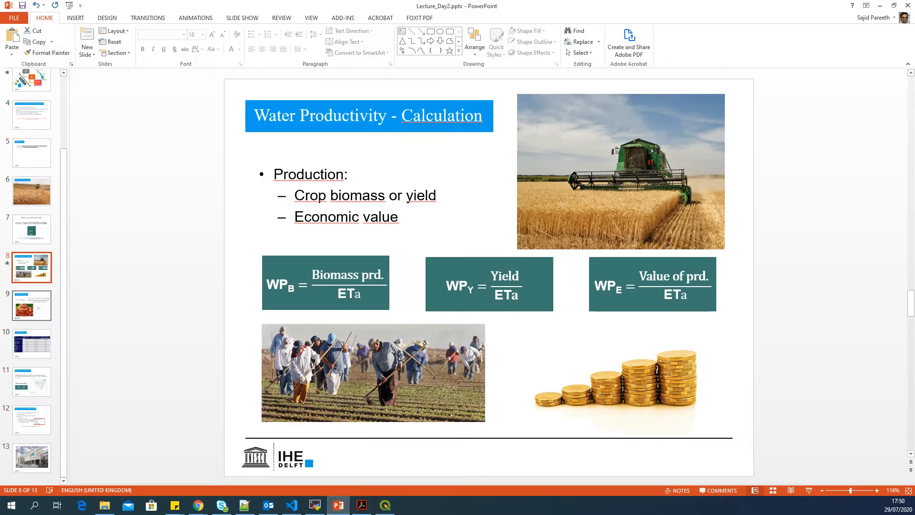
click(49, 431)
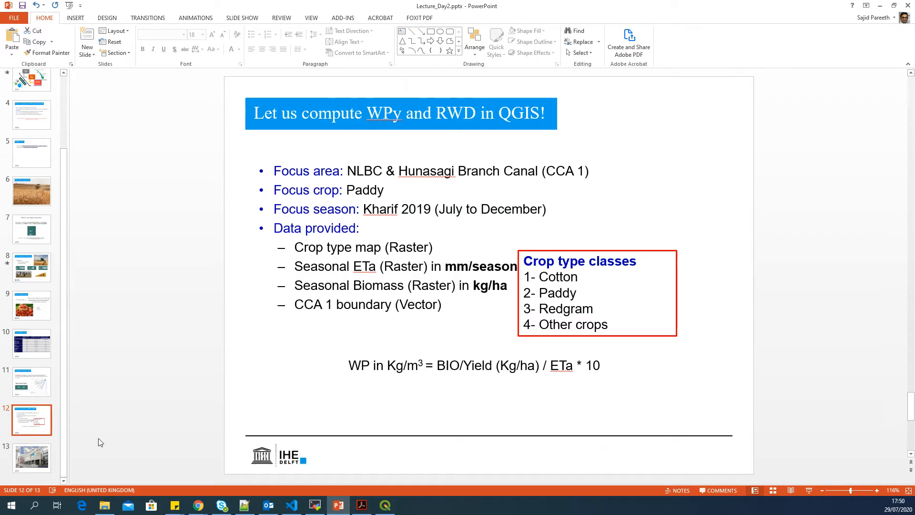
drag(354, 265, 517, 266)
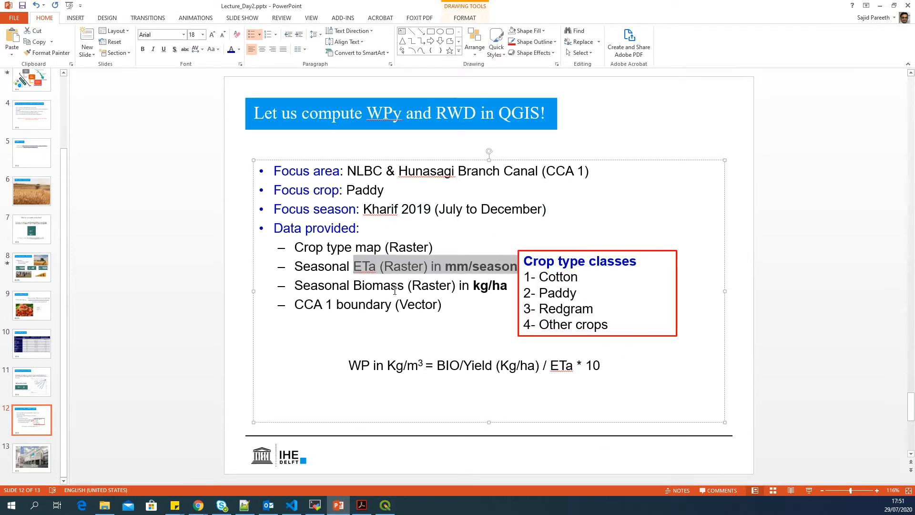
drag(354, 285, 513, 292)
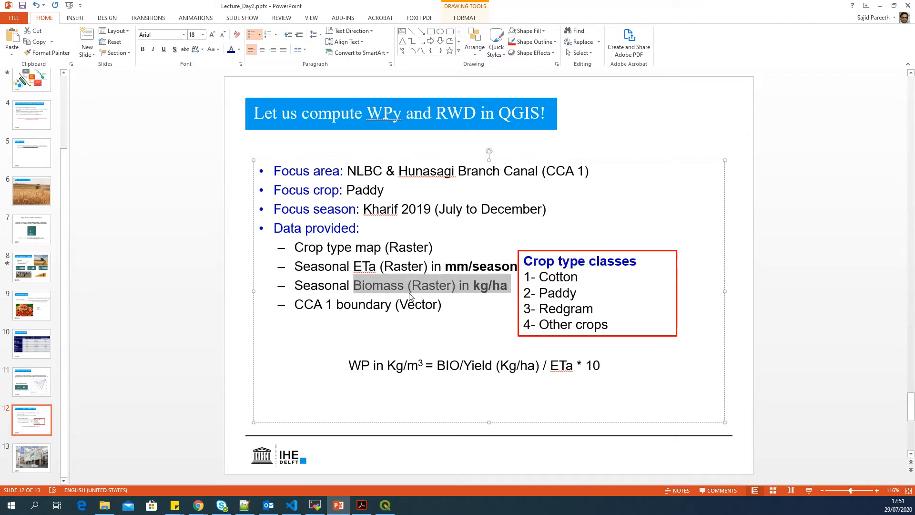
drag(364, 209, 427, 210)
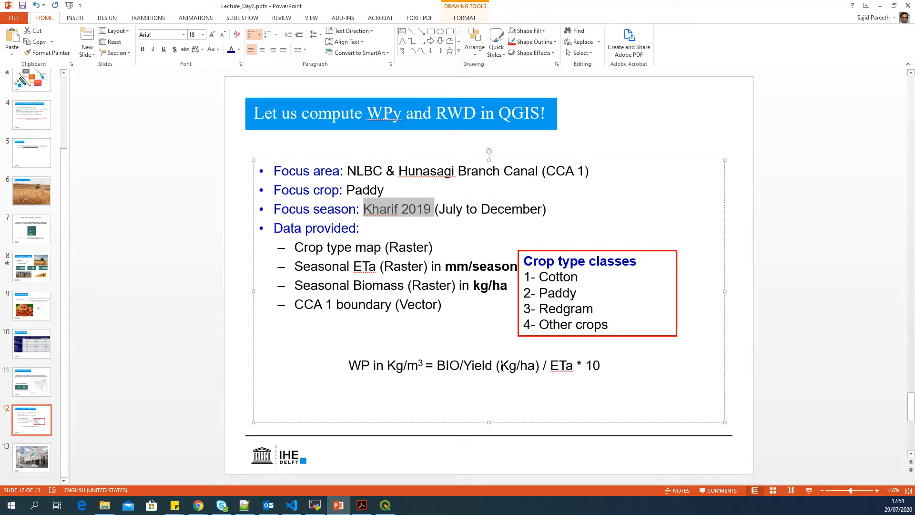
click(351, 365)
drag(387, 364, 573, 365)
click(551, 365)
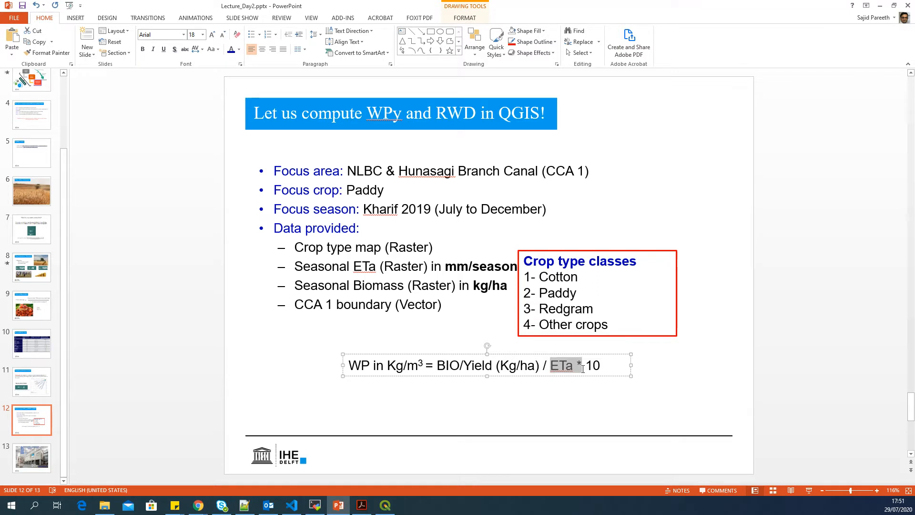
click(602, 371)
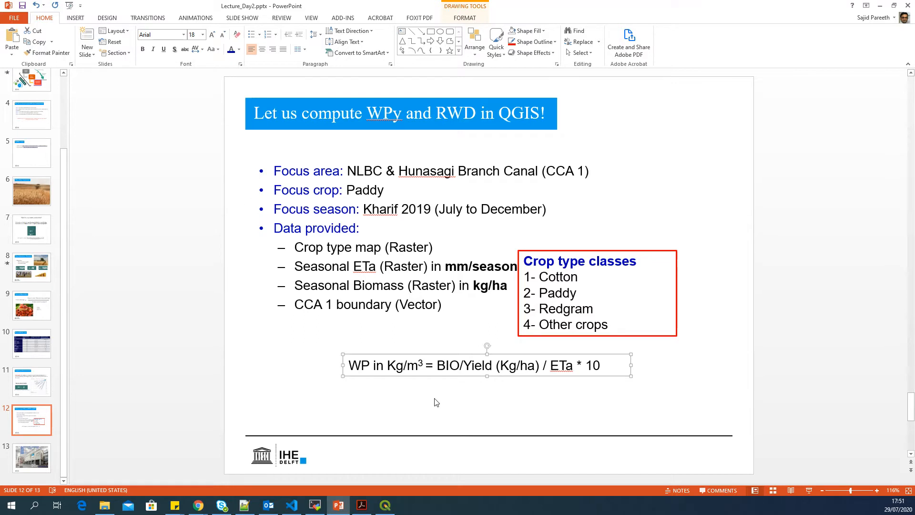
Return to QGIS and build the Raster Calculator expression "BIO_kharif_season_2019_cca1@1" / ("ETa_kharif_season_2019_cca1@1" * 10)
click(385, 505)
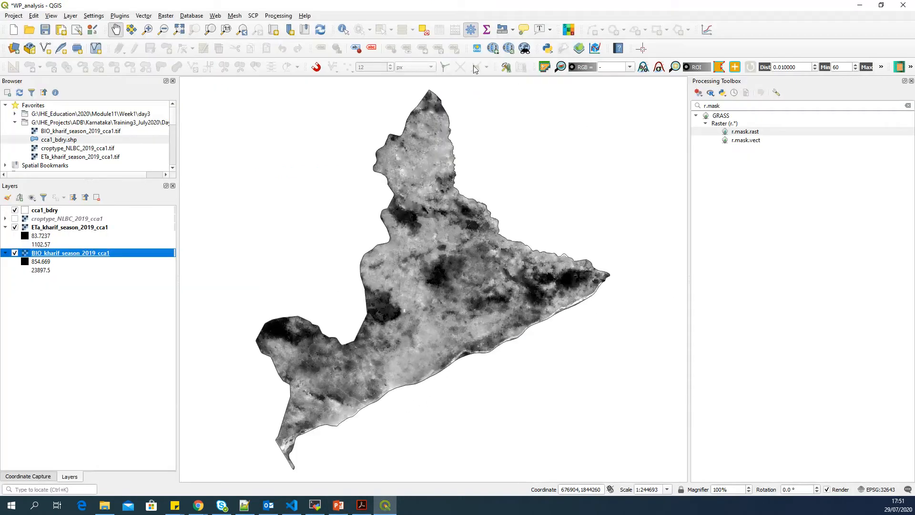
click(165, 16)
click(183, 25)
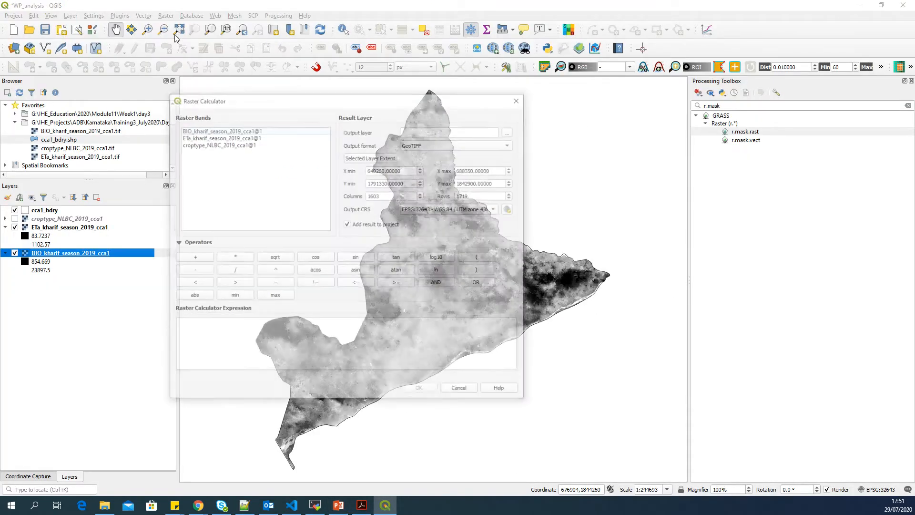
drag(332, 95, 473, 95)
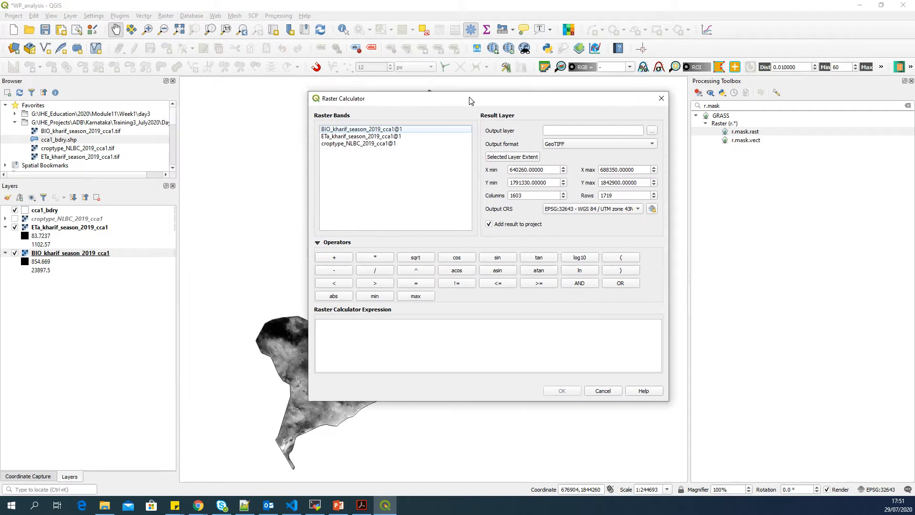
double_click(378, 132)
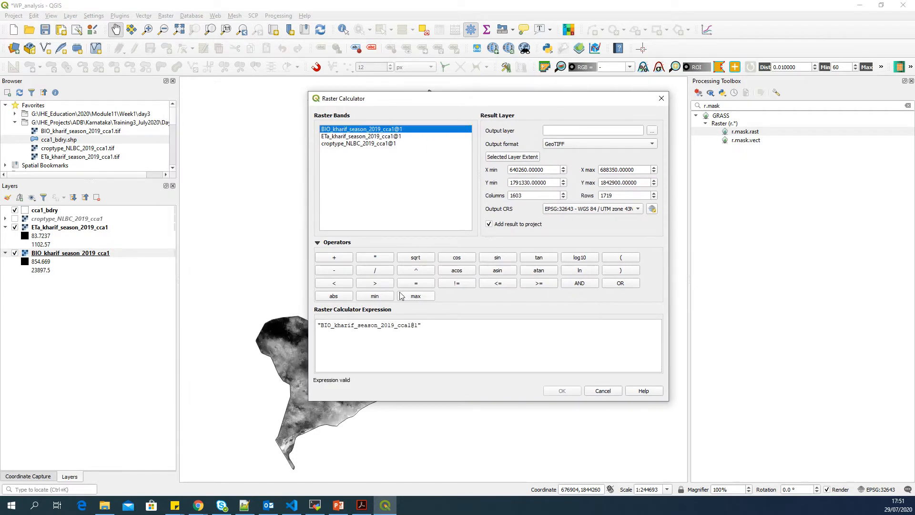
click(383, 272)
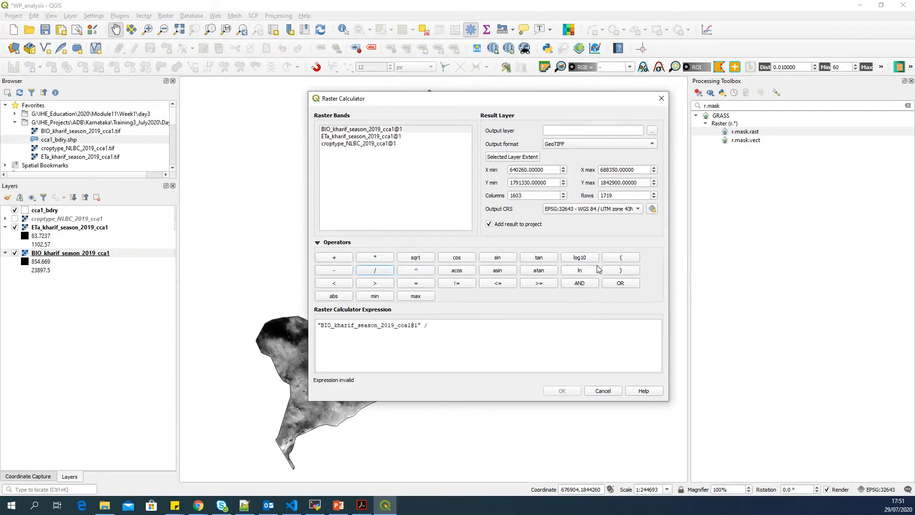
click(620, 260)
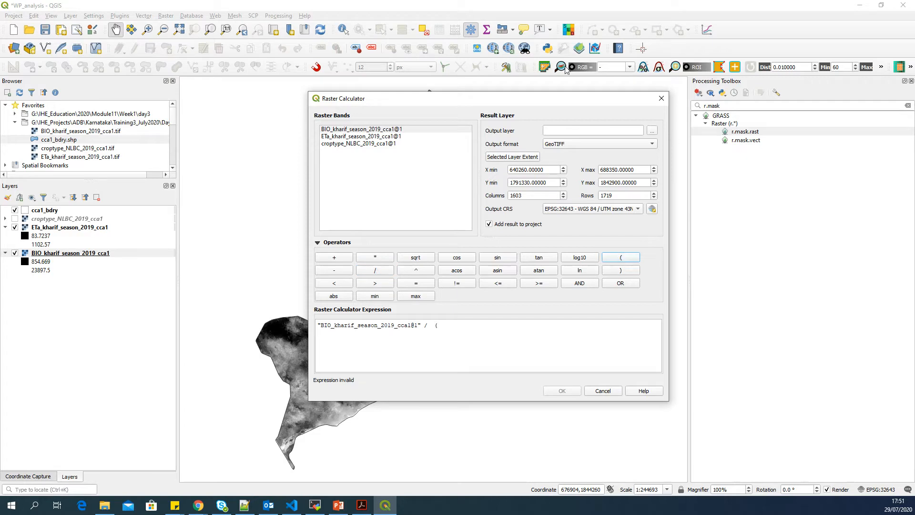
double_click(379, 137)
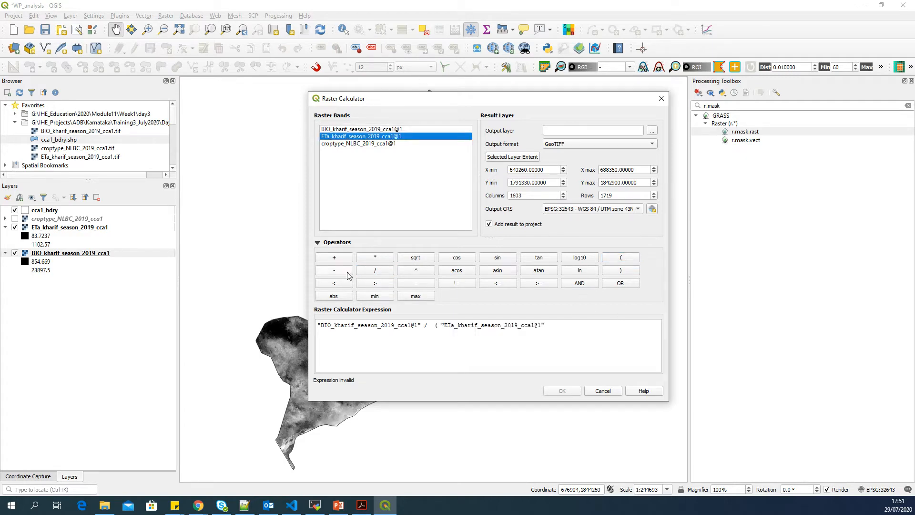
click(381, 259)
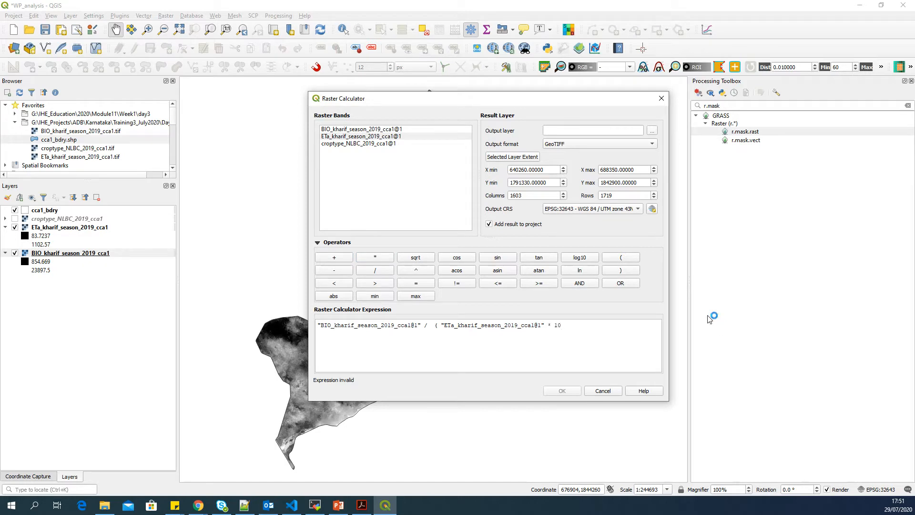
click(620, 270)
Browse for the output layer location to IHE_Projects\ADB\Karnataka\Training3_July2020\Day2 and create a WP_analysis folder there
click(653, 130)
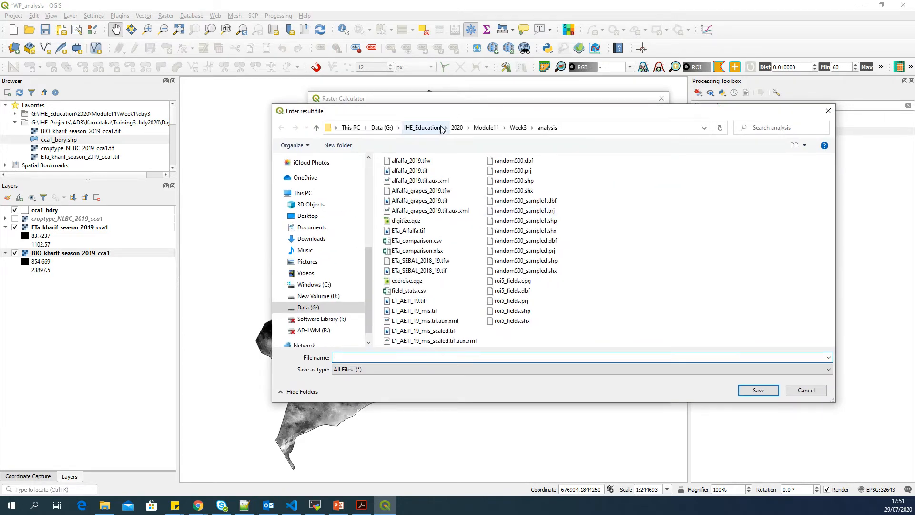
click(382, 128)
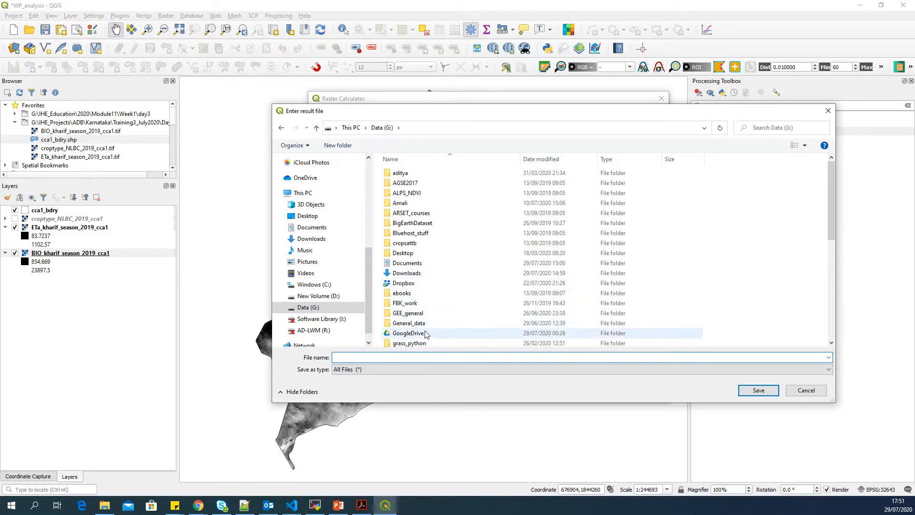
scroll(410, 329, down, 3)
double_click(405, 288)
double_click(398, 173)
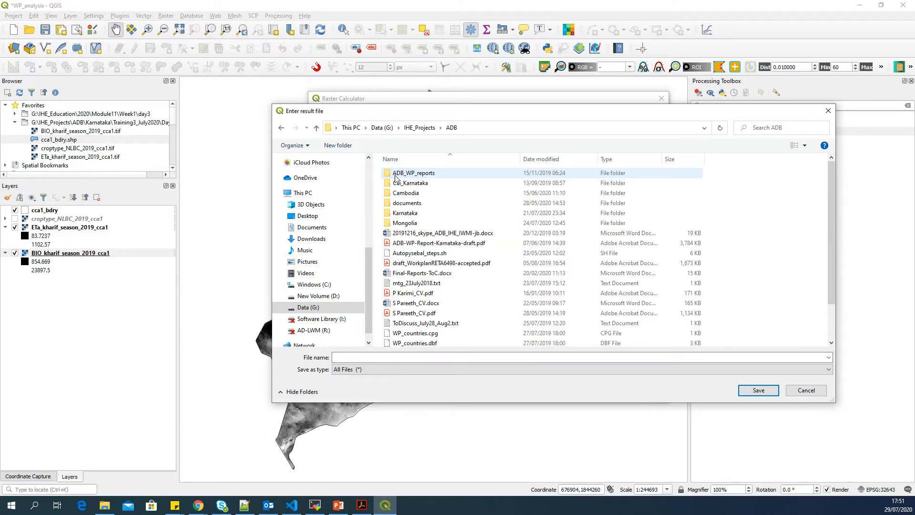
double_click(410, 212)
scroll(424, 240, down, 2)
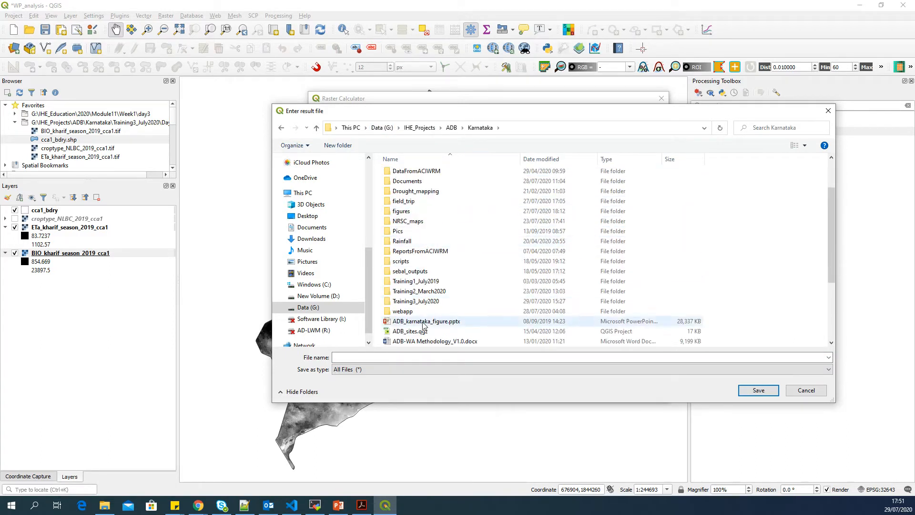
double_click(405, 301)
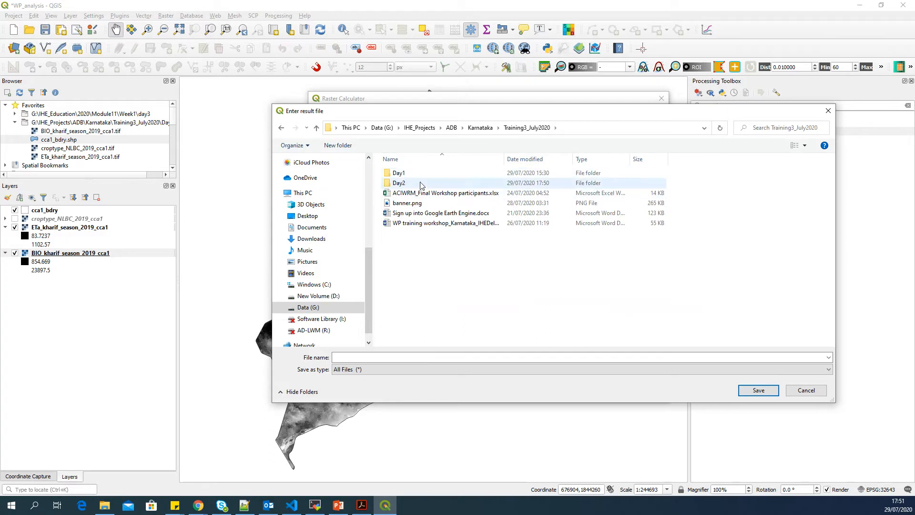
double_click(397, 183)
click(355, 152)
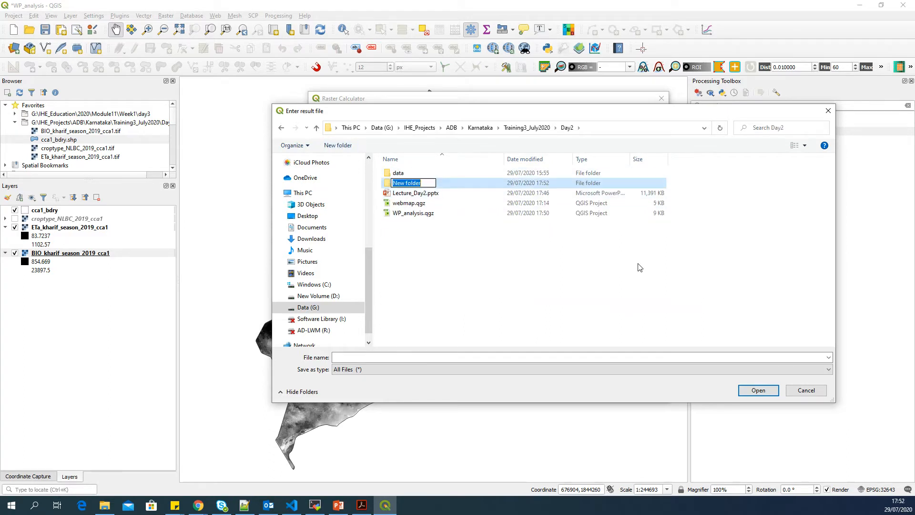
text(WP_analysi)
key(Return)
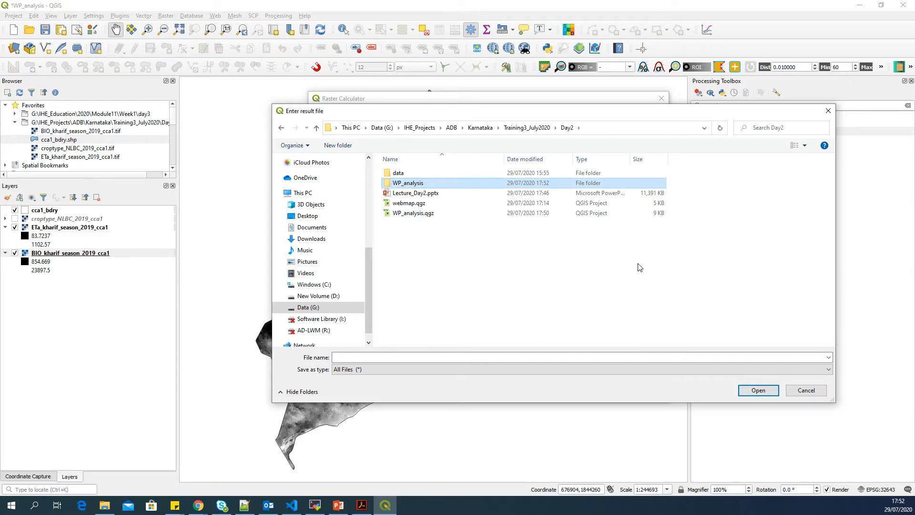
Set the output layer to WPb_kharif_2019_cca1 inside the WP_analysis folder and run the raster calculation
key(Return)
click(599, 356)
text(WPb_kharif_2019_cca1)
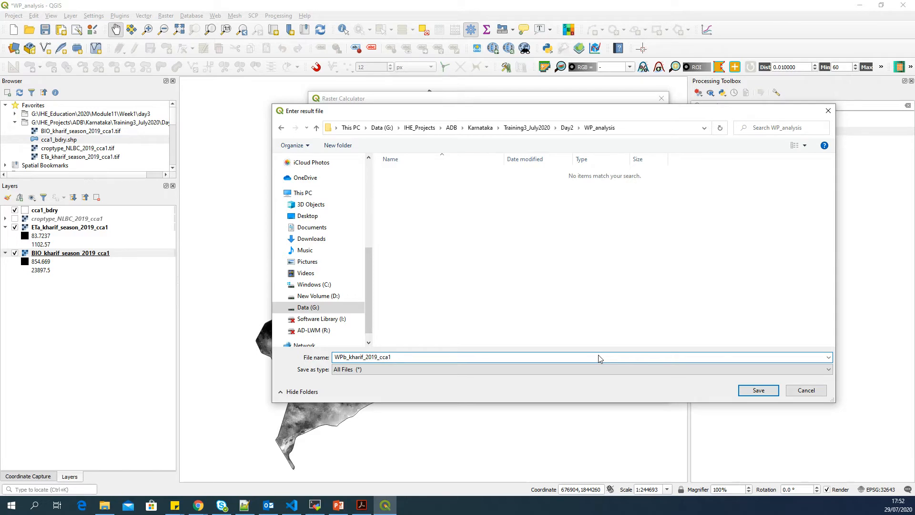
key(Return)
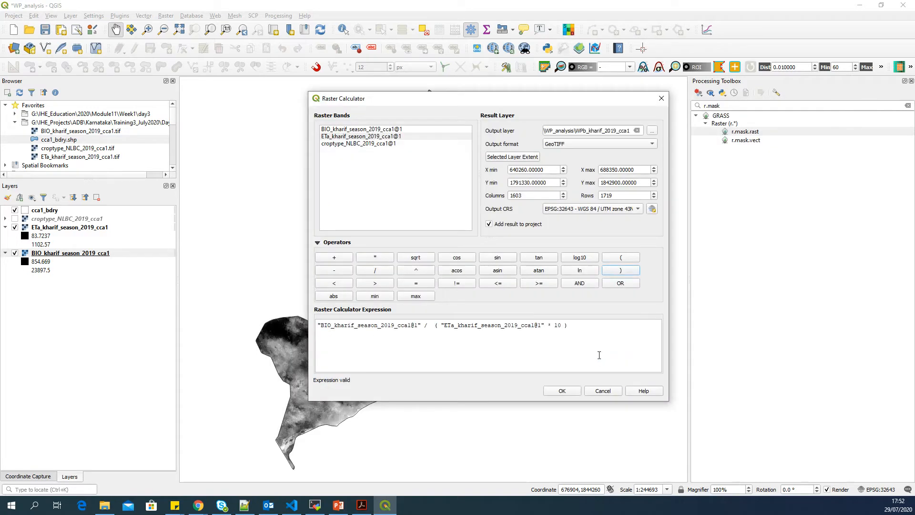
click(562, 391)
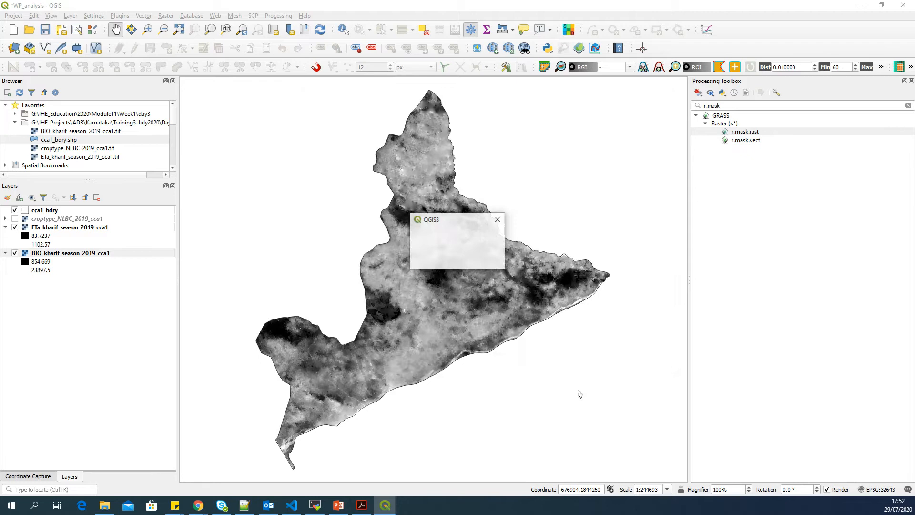
Move the WPb_kharif_2019_cca1 layer above ETa_kharif_season_2019_cca1 and compute its raster histogram in the layer properties
drag(86, 256, 106, 226)
click(97, 230)
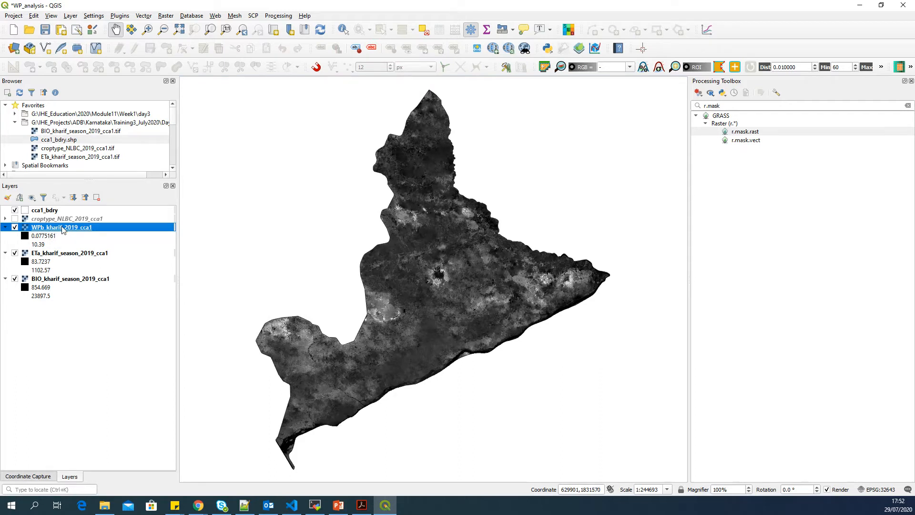
double_click(63, 228)
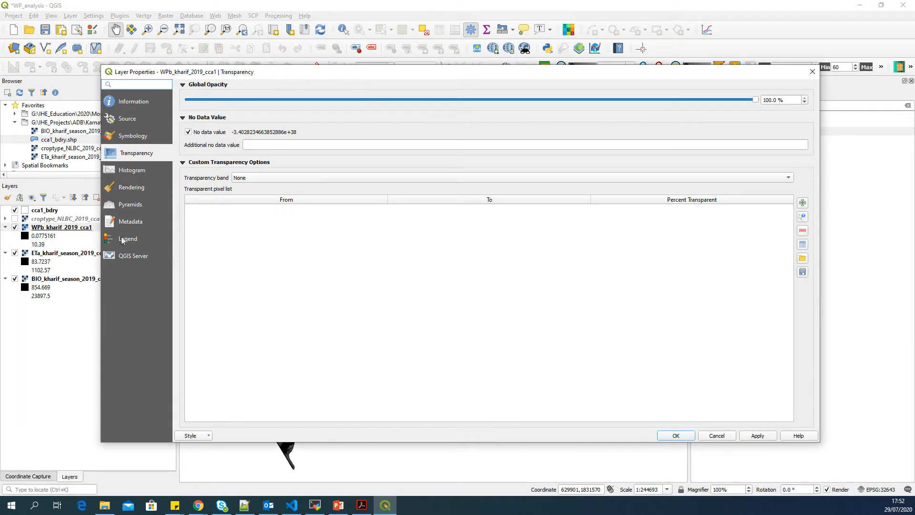
click(142, 172)
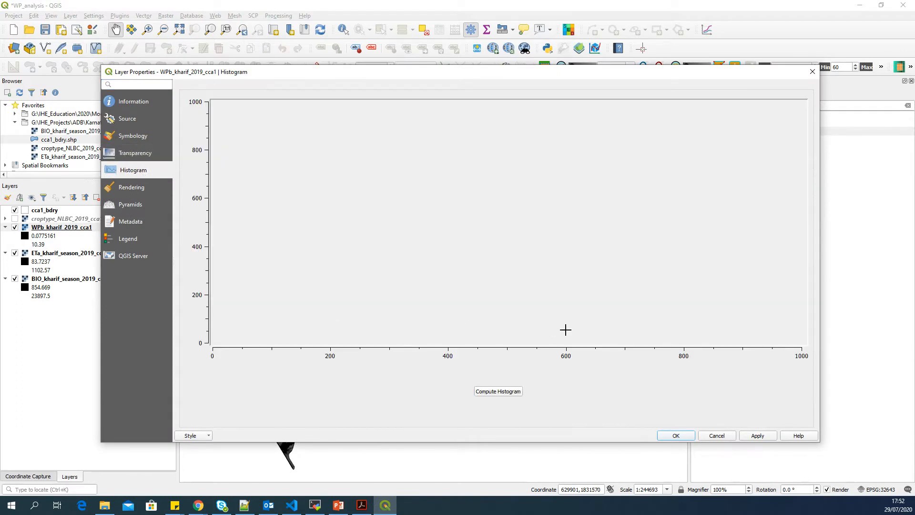
click(515, 392)
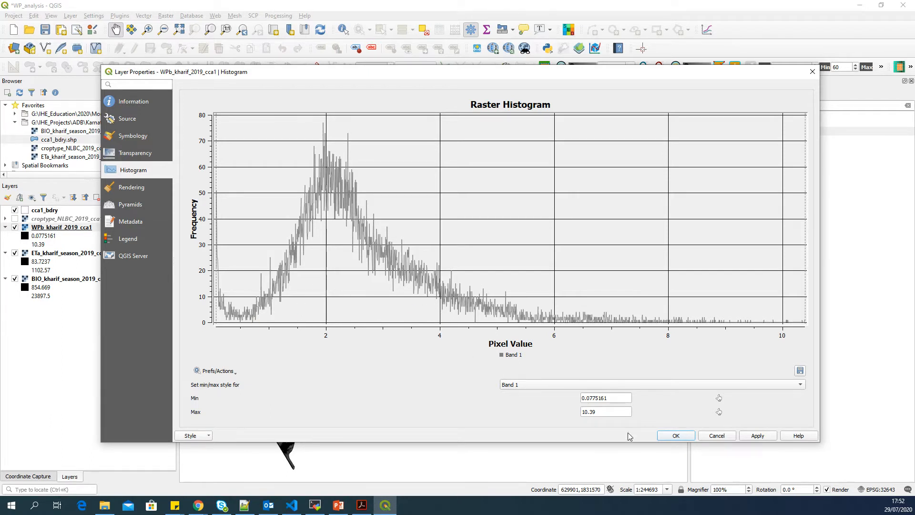
click(681, 435)
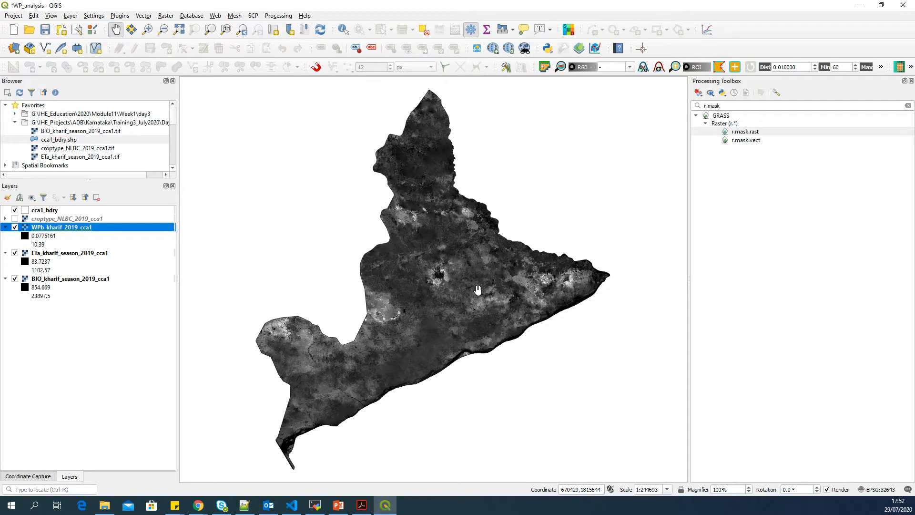
Switch to PowerPoint, view the What is Water Productivity? slide of Lecture_Day2.pptx and return to QGIS
click(339, 507)
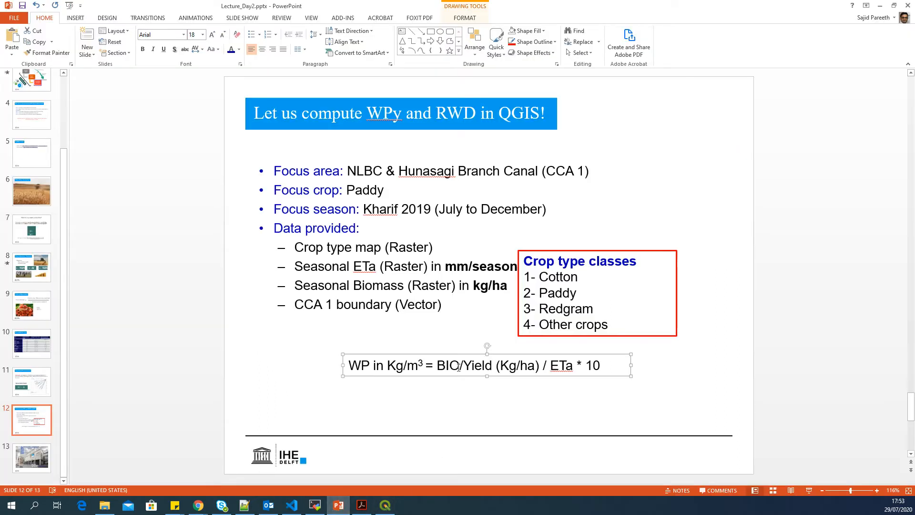
click(38, 199)
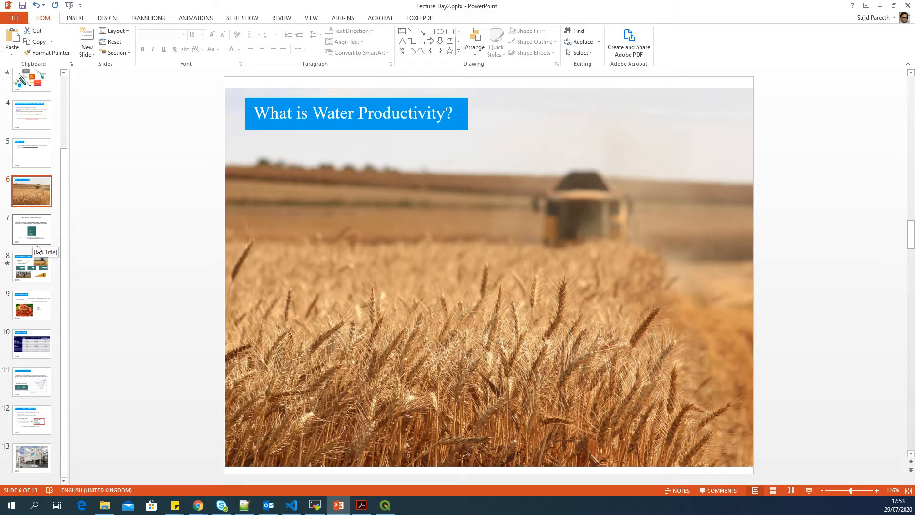
click(385, 505)
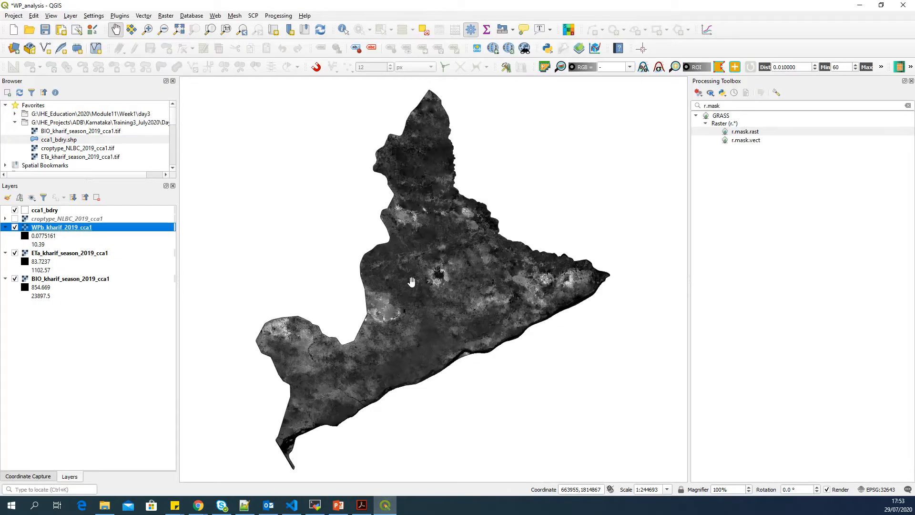
Turn on the croptype_NLBC_2019_cca1 layer and check its legend classes
click(57, 253)
click(62, 219)
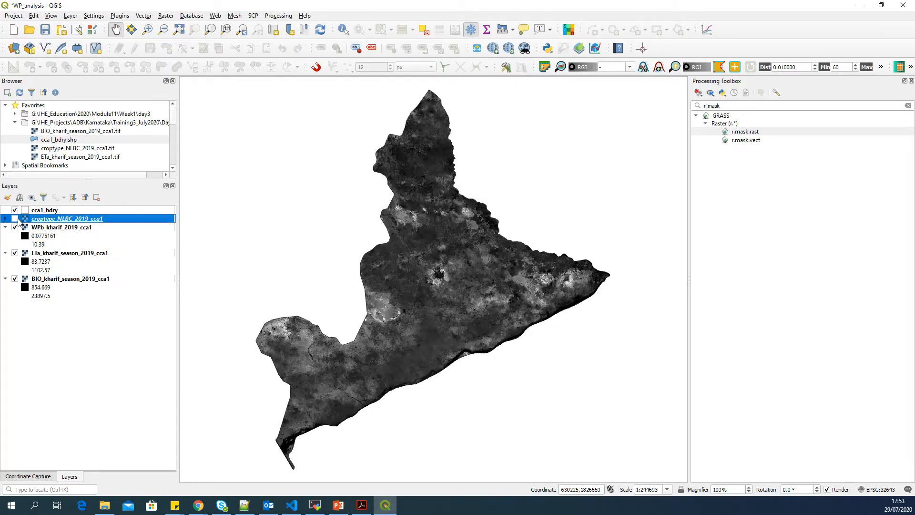
click(15, 219)
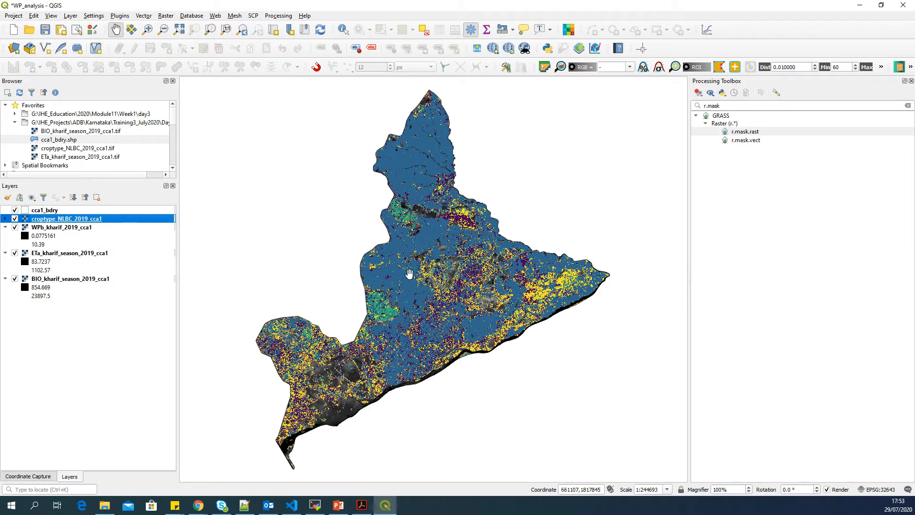
click(6, 219)
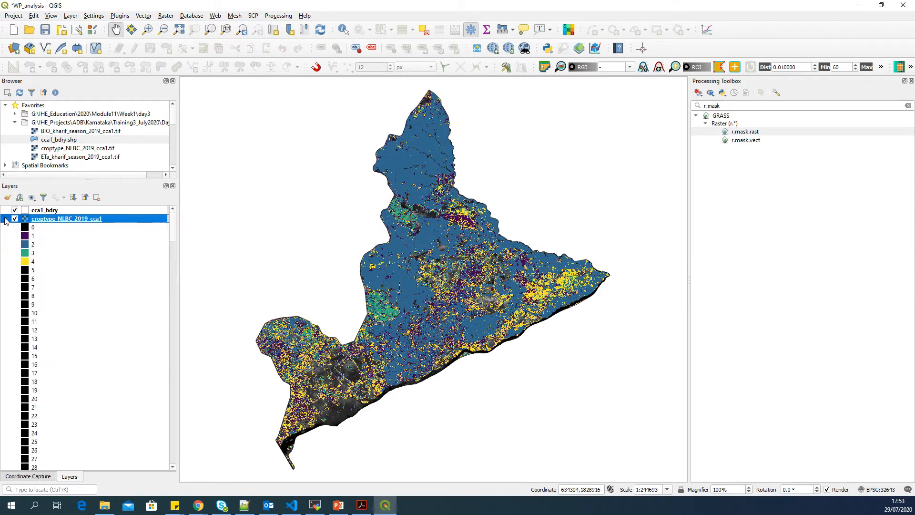
click(6, 219)
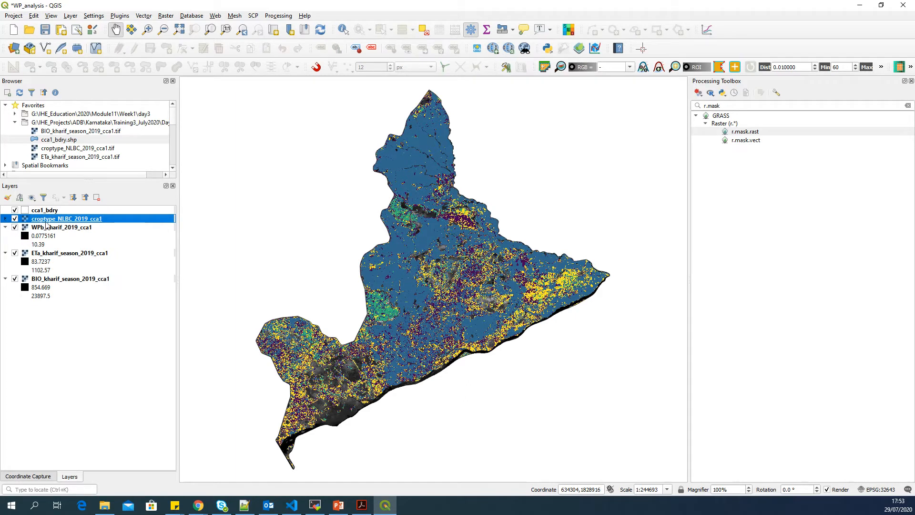
Switch to PowerPoint, review the crop type classes on slide 12 and return to QGIS
click(338, 505)
click(42, 427)
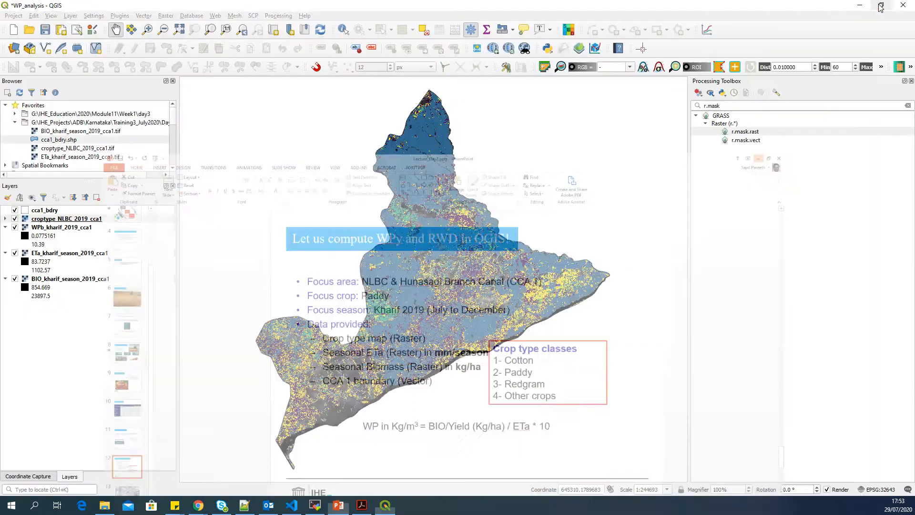
click(879, 5)
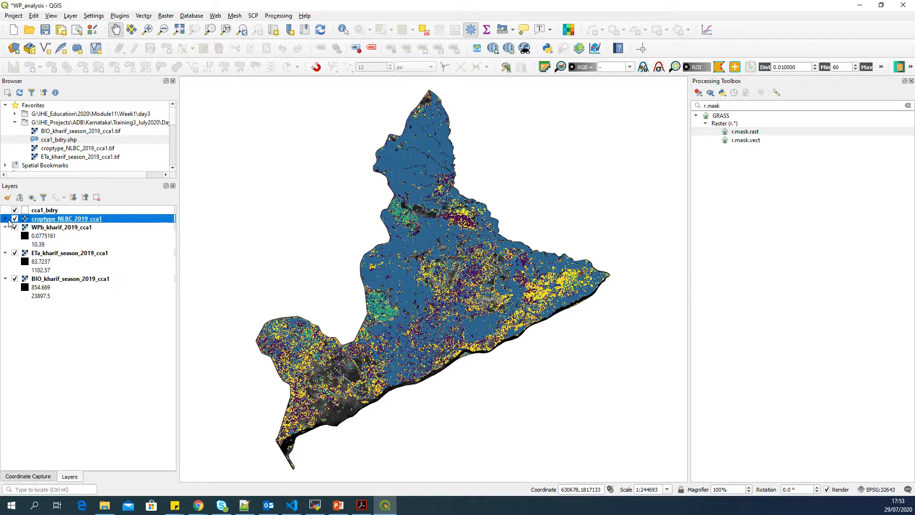
Reclassify the croptype_NLBC_2019_cca1 symbology as Paletted/Unique values so only the classes present in the raster are listed
click(6, 219)
click(6, 219)
double_click(36, 220)
click(138, 137)
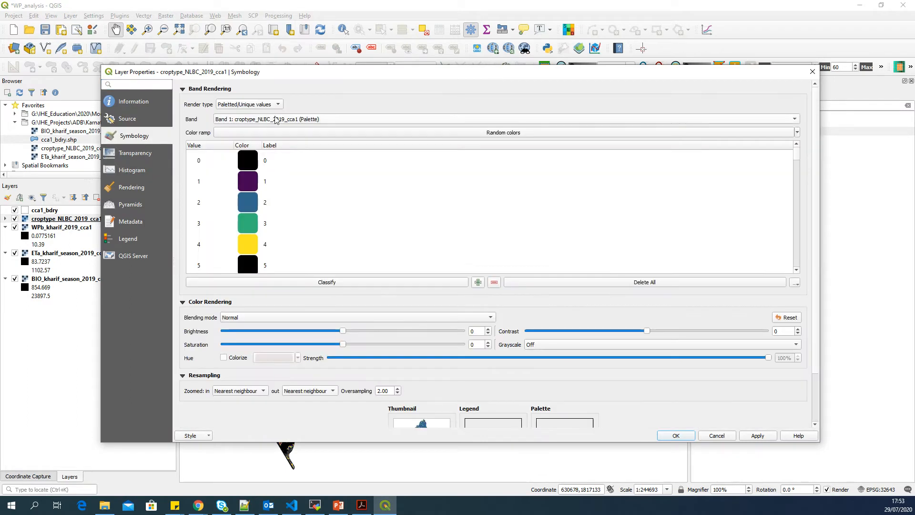
click(278, 105)
click(278, 105)
click(292, 281)
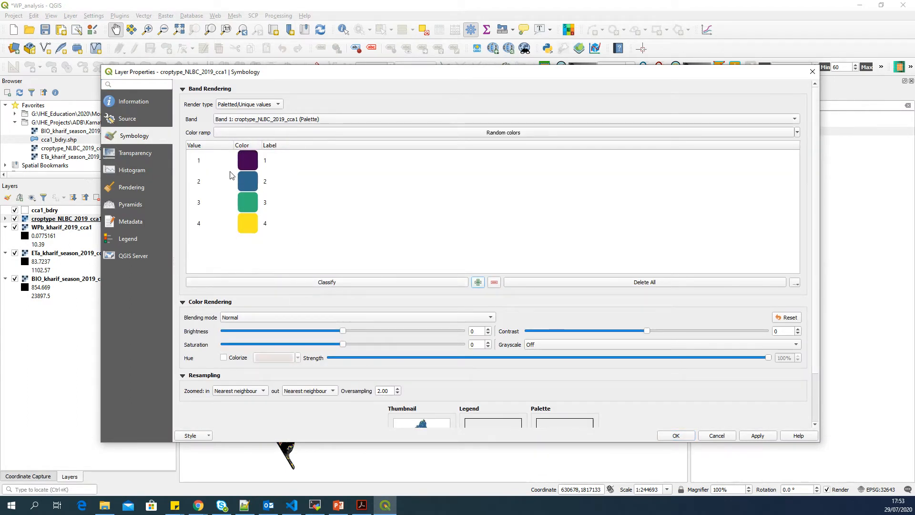
Label crop type values 1 to 4 as Cotton, Paddy, Redgram and Others, and apply the symbology to croptype_NLBC_2019_cca1
click(283, 162)
click(283, 162)
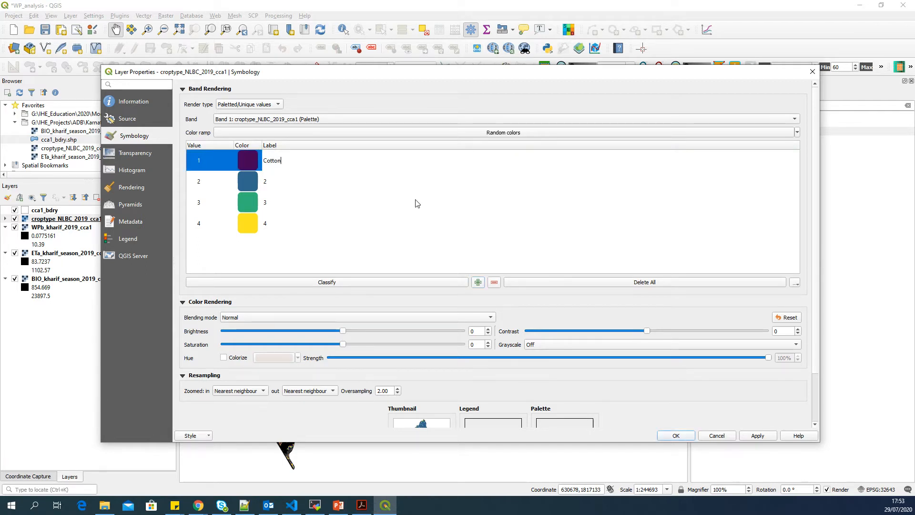
double_click(341, 190)
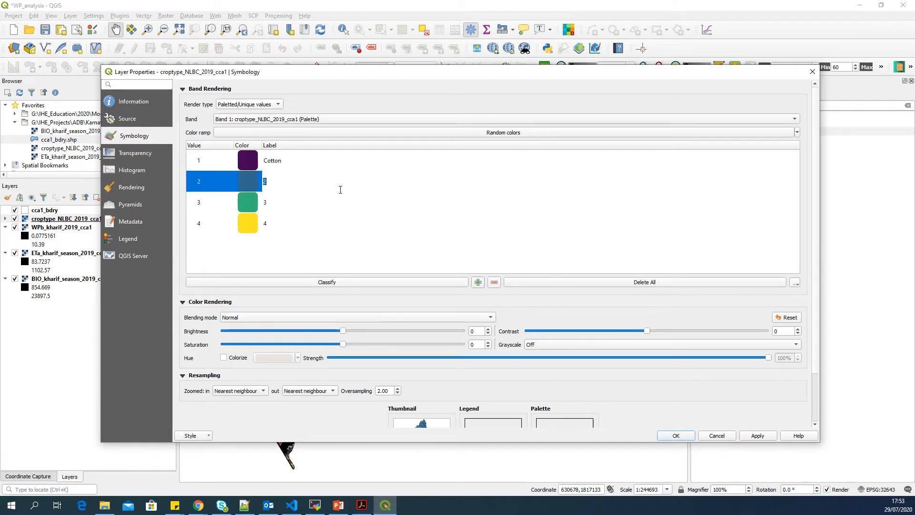
text(Paddy)
double_click(279, 204)
text(Redgram)
double_click(288, 228)
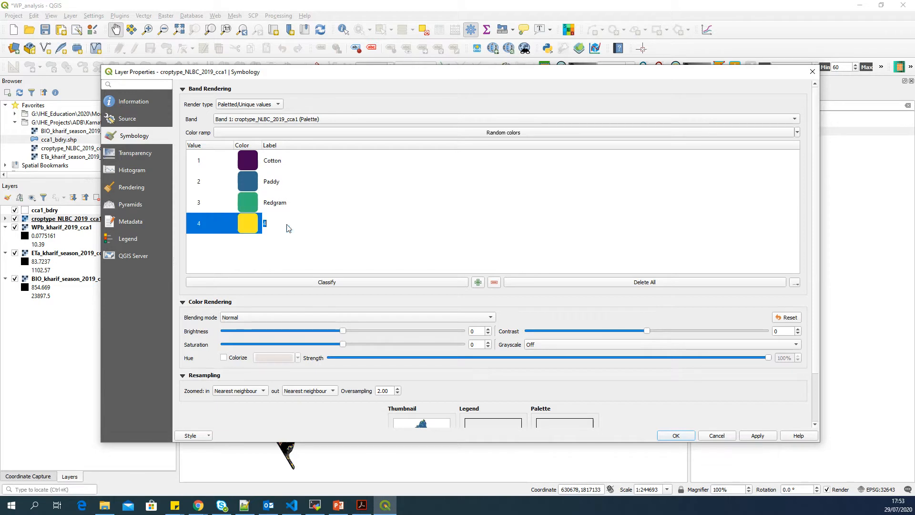
text(Others)
click(757, 435)
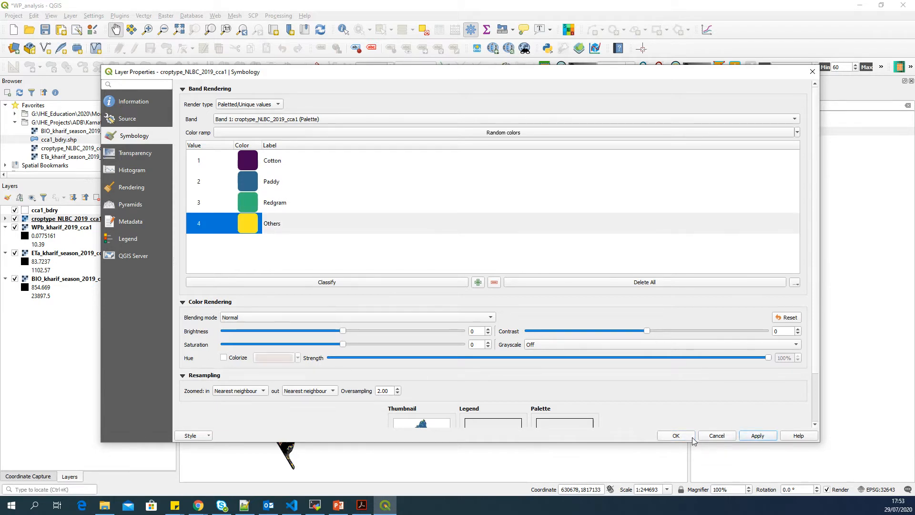
click(675, 435)
click(6, 218)
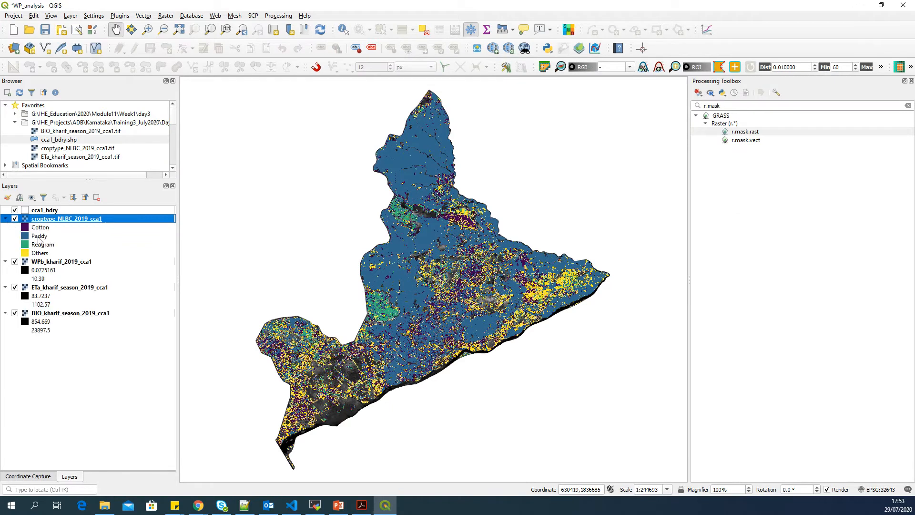
Switch to PowerPoint, review the focus crop and data on slide 12, and return to QGIS to check the ETa and BIO layers
click(338, 504)
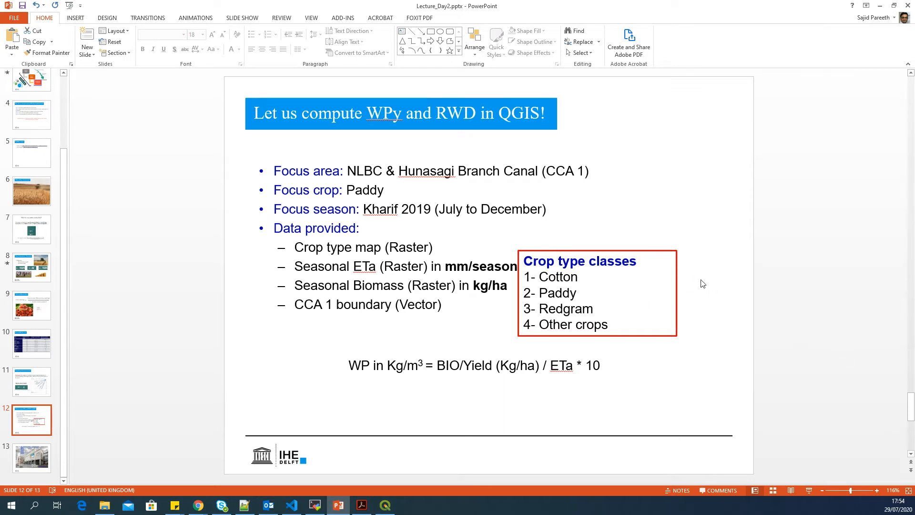
key(alt+Tab)
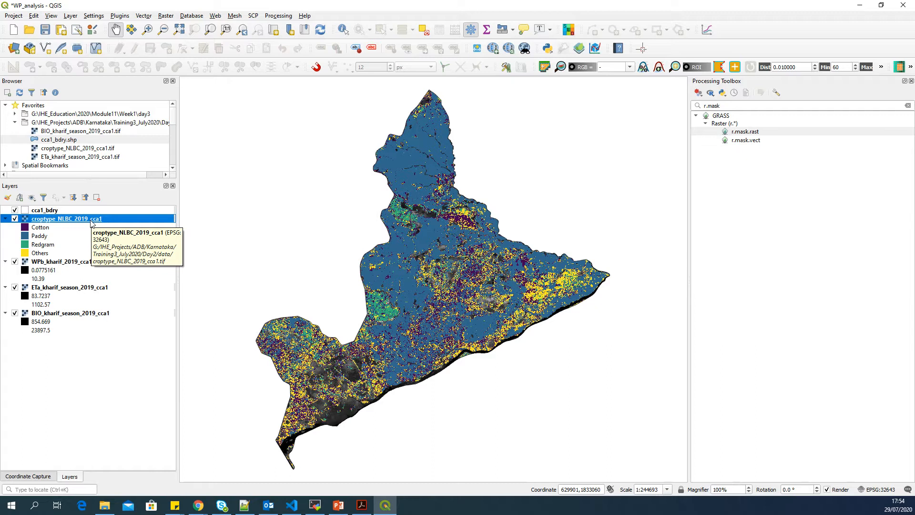
click(82, 288)
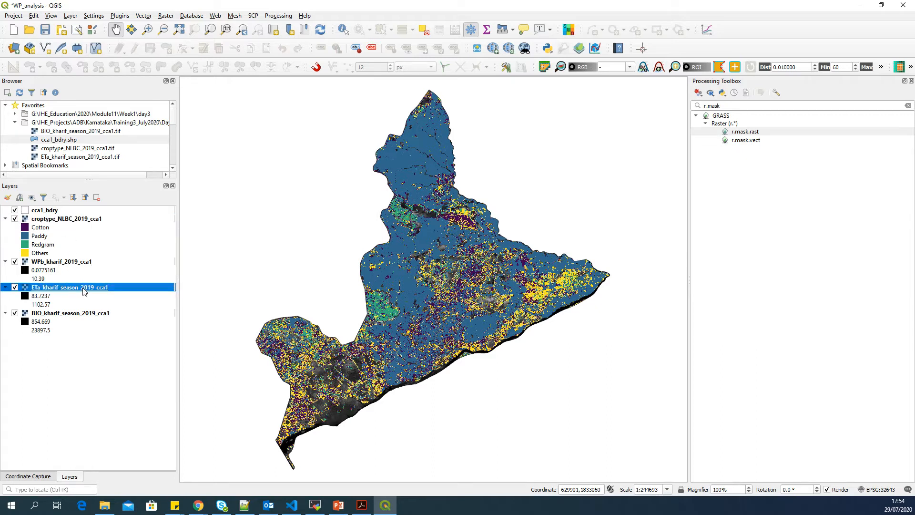
click(109, 314)
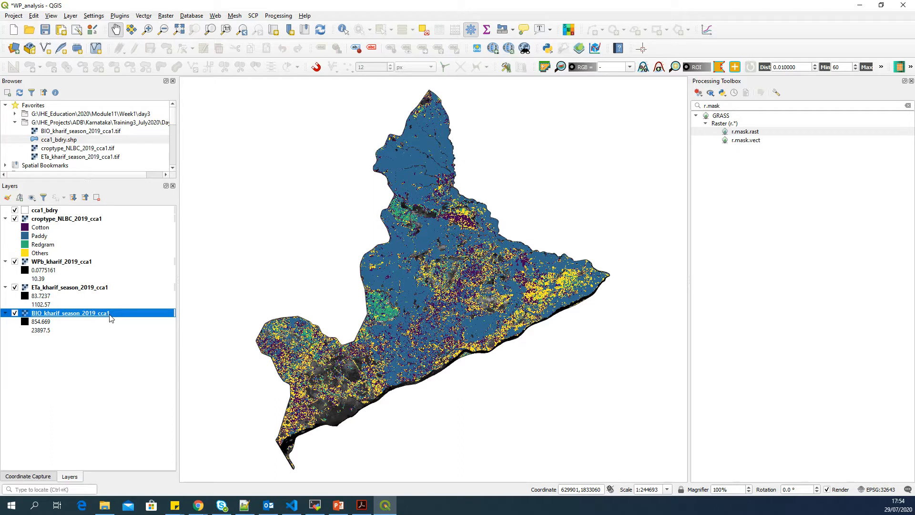
Find and open the GRASS r.mask.rast tool and choose croptype_NLBC_2019_cca1 as the mask raster for BIO_kharif_season_2019_cca1
double_click(753, 105)
key(BackSpace)
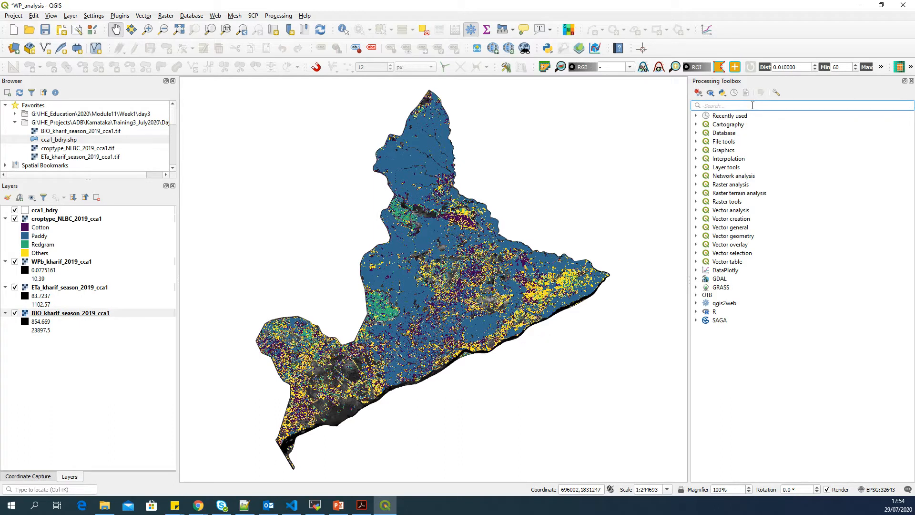
text(r.mask)
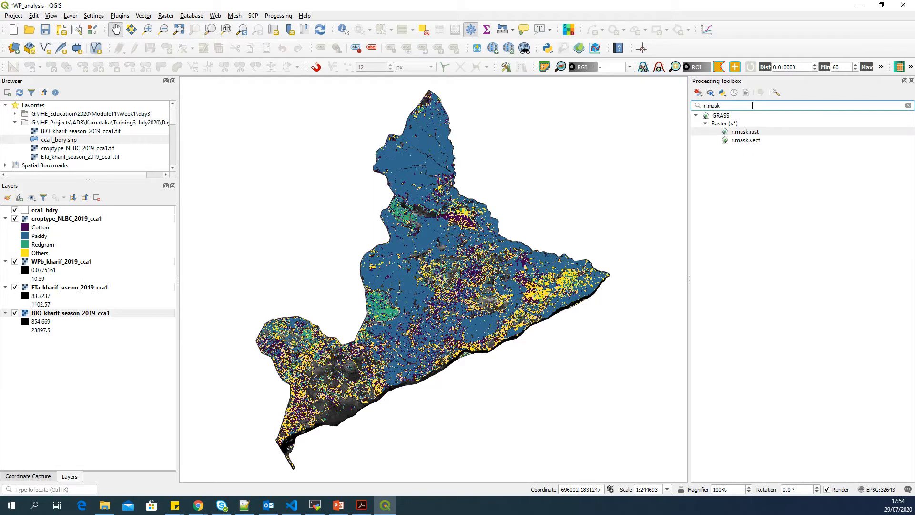
double_click(773, 132)
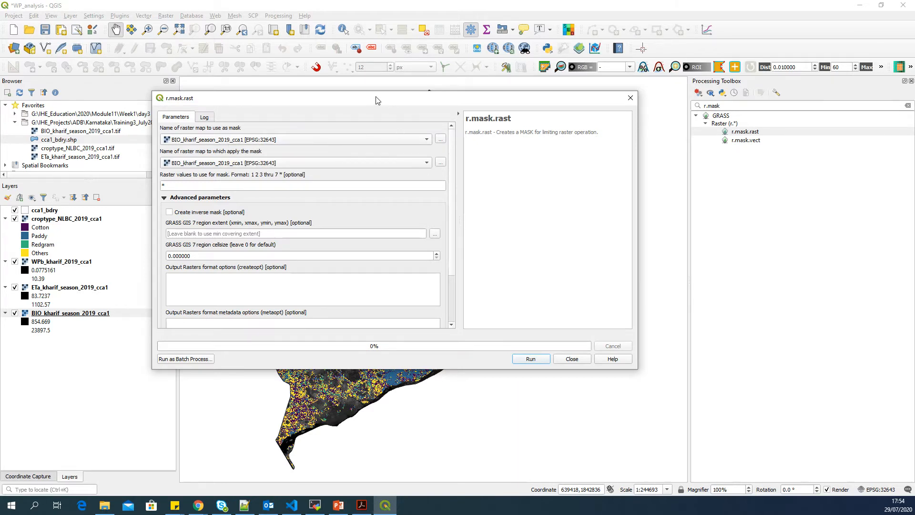
click(279, 142)
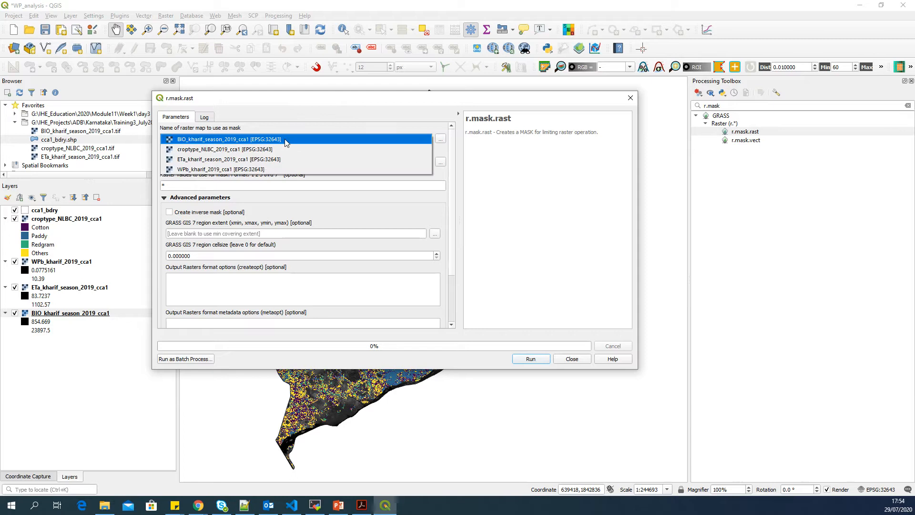
click(280, 150)
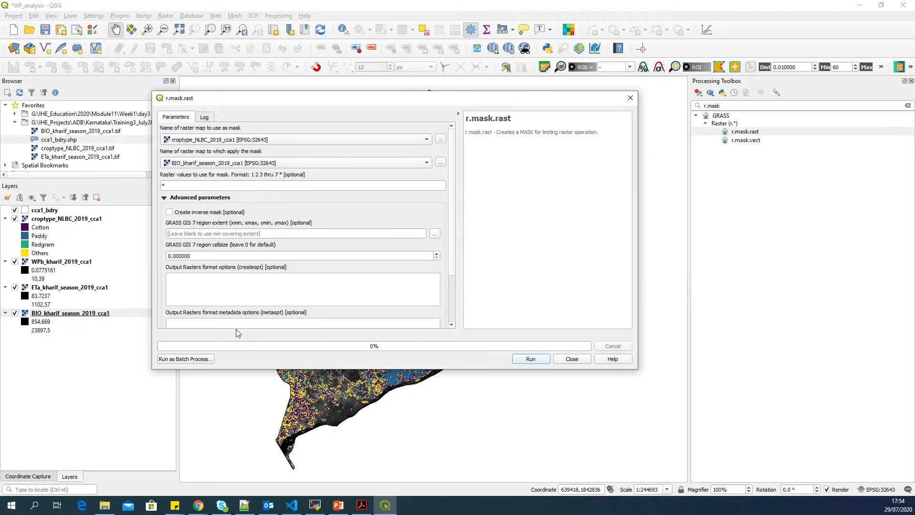
Check the paddy class number on the PowerPoint slide, return to QGIS and set the raster values for the mask to 2
click(338, 506)
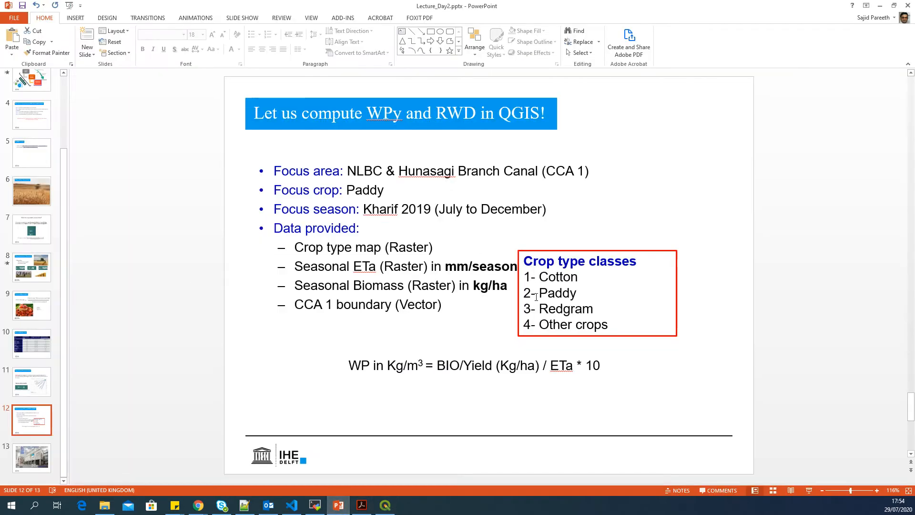
click(880, 6)
double_click(185, 185)
text(2)
Save the masked output as BIO_Kharif2019_cca1_paddy in Training3_July2020/Day2/WP_analysis, run the mask and close the tool
drag(452, 187, 447, 269)
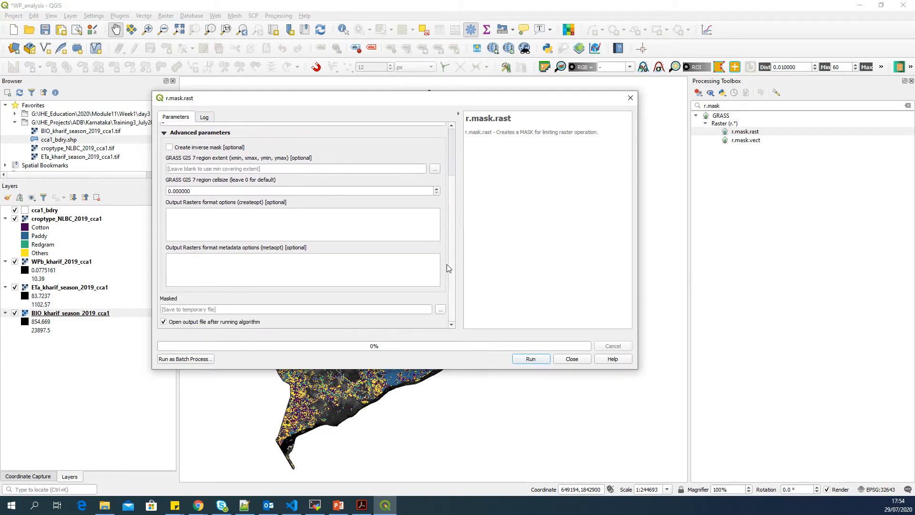
click(439, 310)
click(485, 326)
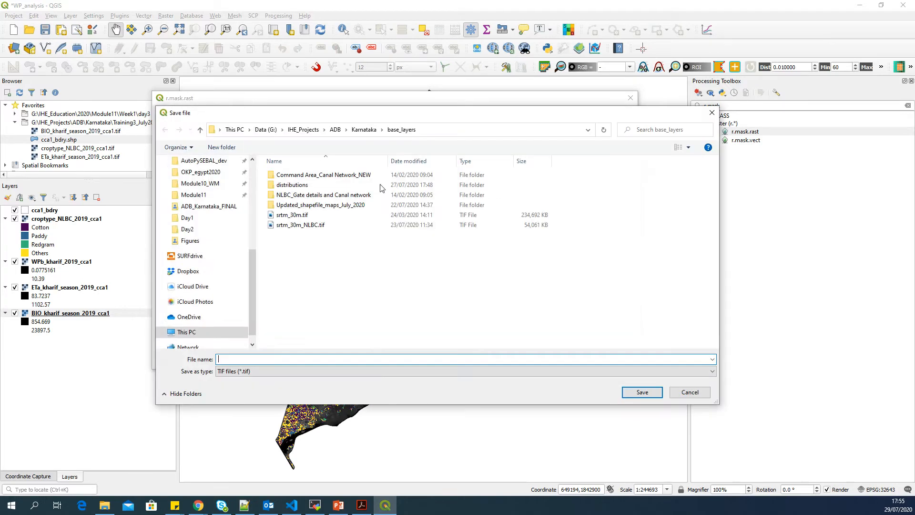
drag(420, 117, 480, 116)
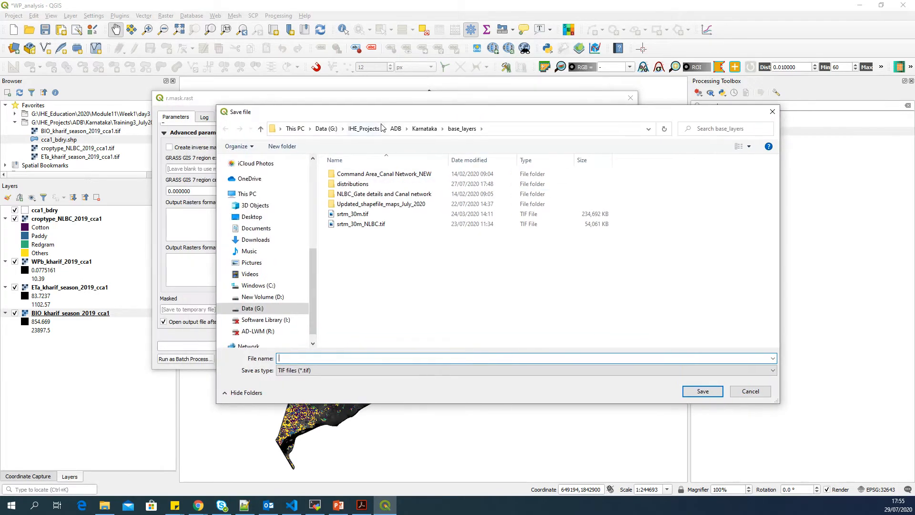
click(424, 128)
scroll(356, 279, down, 3)
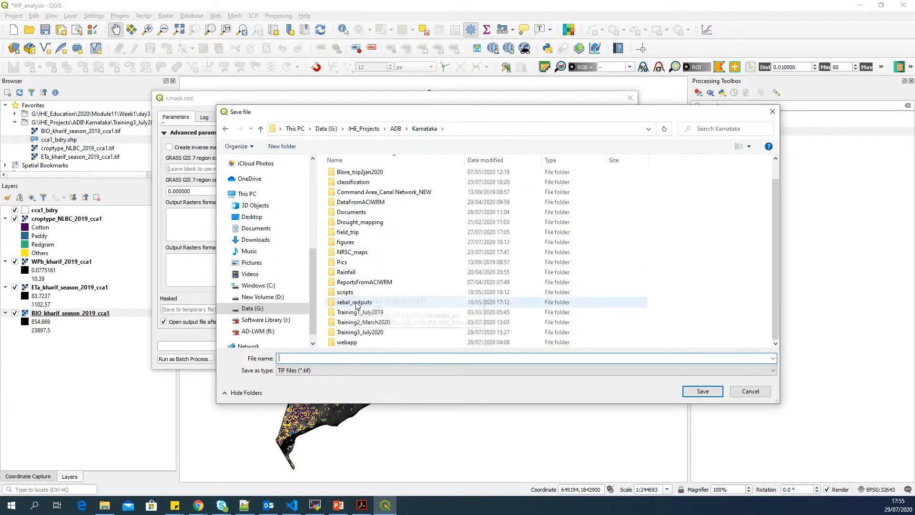
double_click(361, 331)
double_click(342, 184)
double_click(343, 184)
click(352, 358)
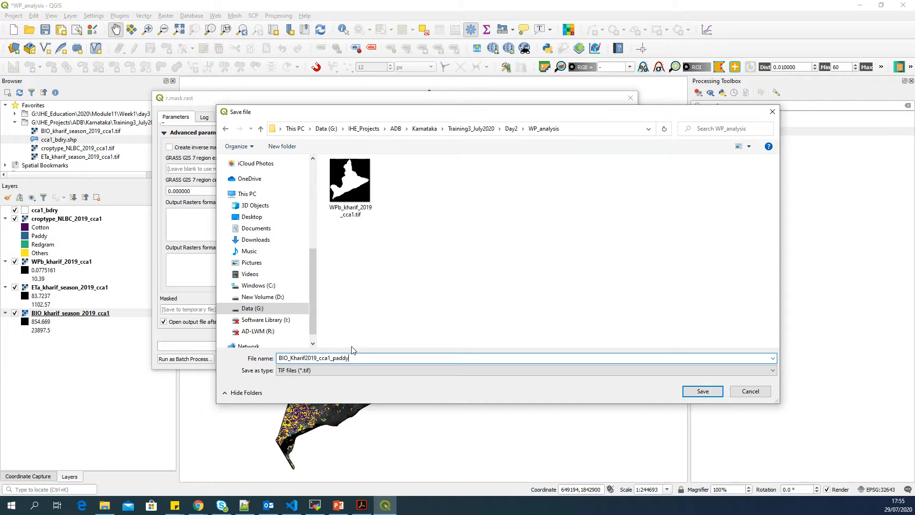
key(Return)
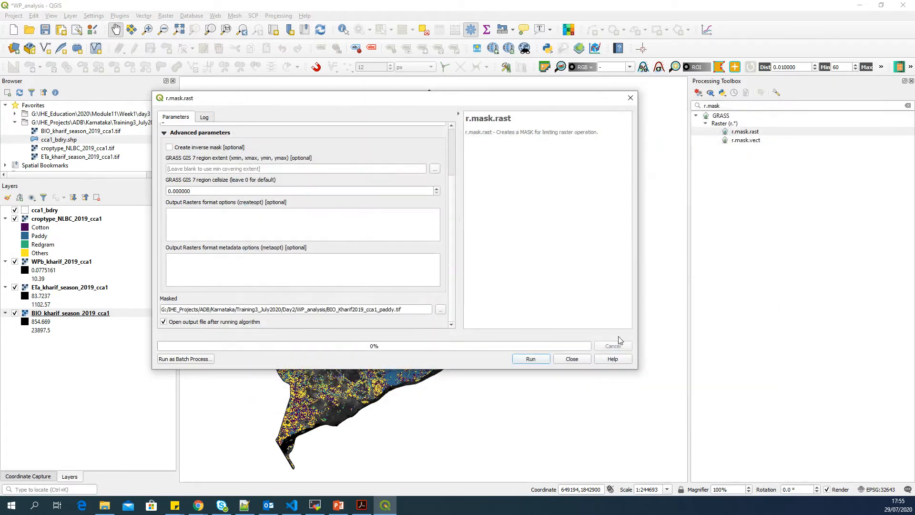
click(530, 359)
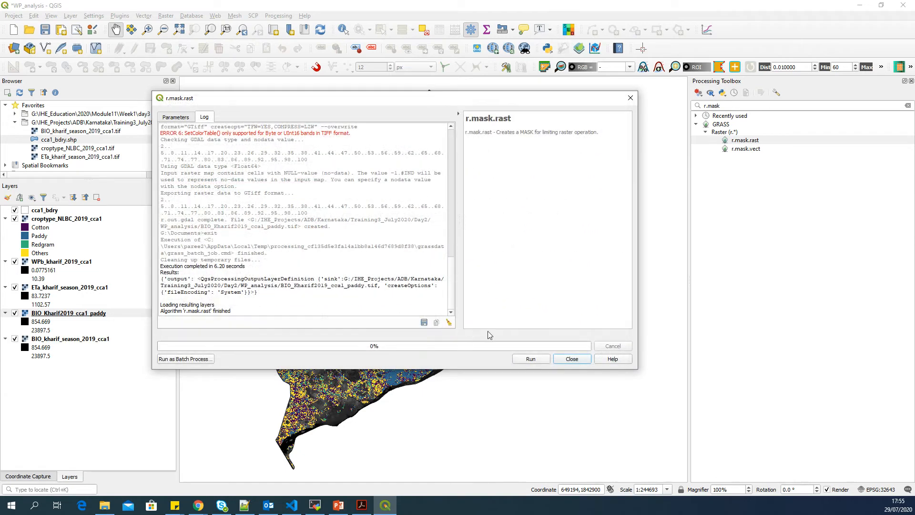
click(571, 358)
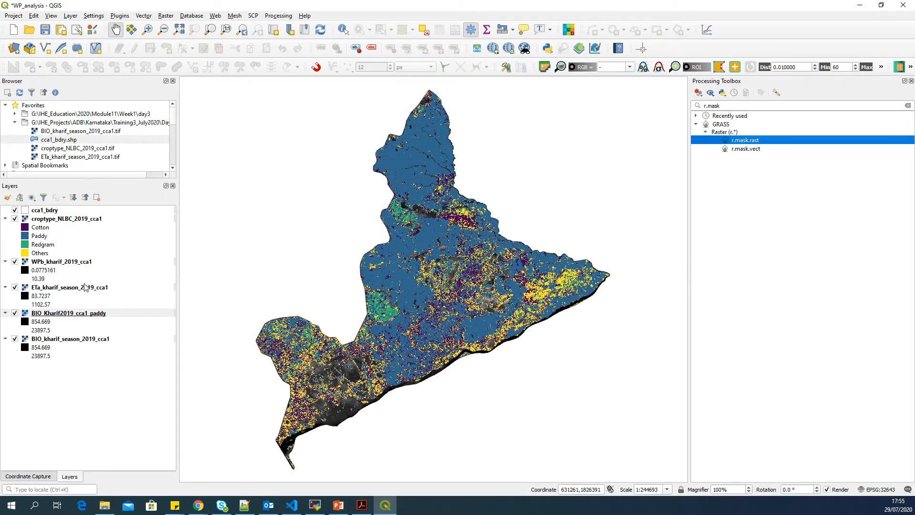
Move BIO_Kharif2019_cca1_paddy above the crop type layer and hide the WPb_kharif_2019_cca1, ETa_kharif_season_2019_cca1 and BIO_kharif_season_2019_cca1 layers
mouse_move(95, 315)
mouse_down()
mouse_move(107, 218)
mouse_move(95, 217)
mouse_up()
click(14, 220)
click(15, 220)
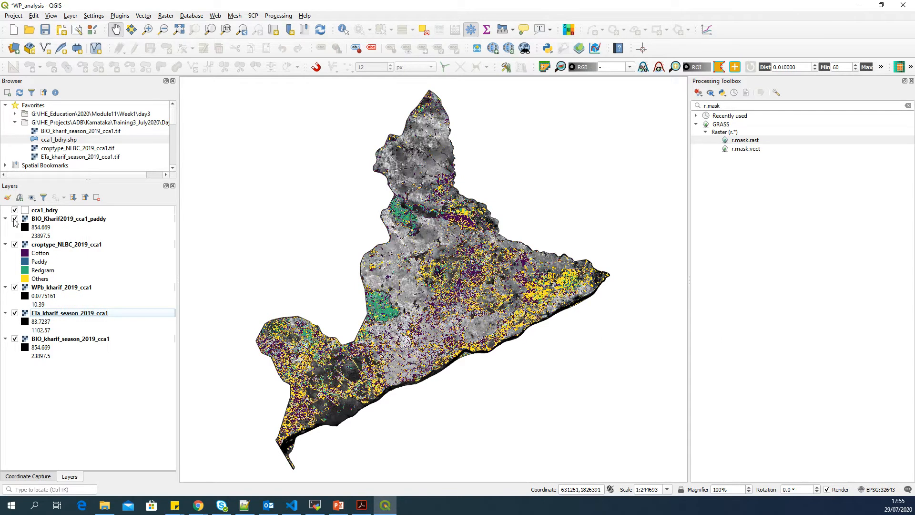
click(14, 338)
click(66, 340)
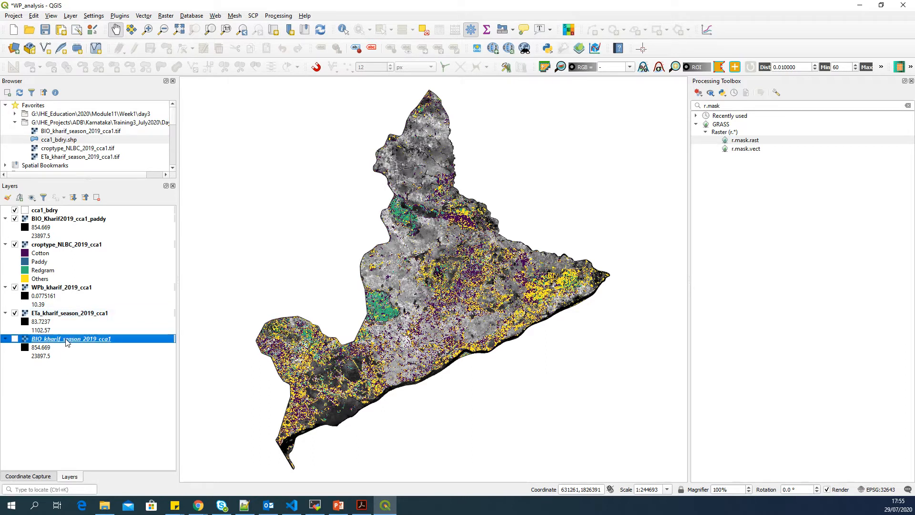
click(15, 313)
click(14, 288)
click(77, 245)
click(92, 221)
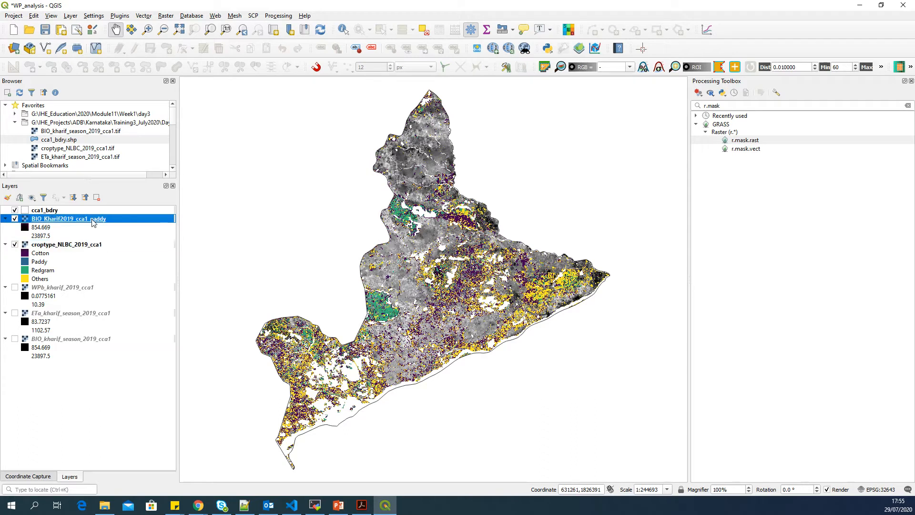
Toggle the BIO_Kharif2019_cca1_paddy layer to compare its coverage with the paddy class in the crop type map
click(15, 219)
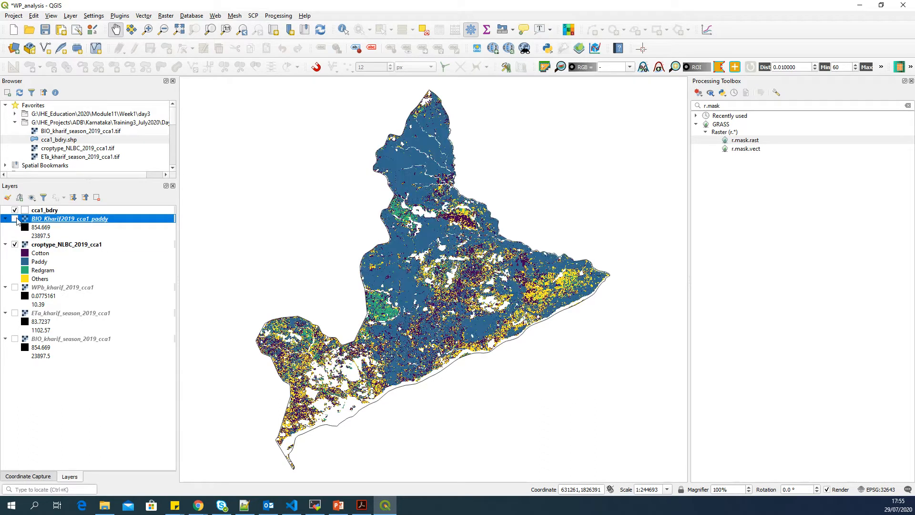
click(15, 219)
click(15, 218)
click(14, 219)
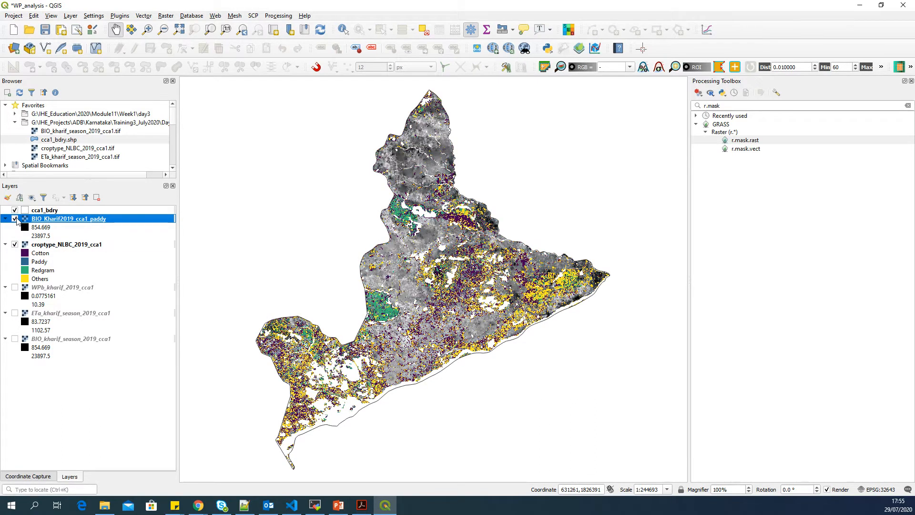
Set up r.mask.rast to mask ETa_kharif_season_2019_cca1 with croptype_NLBC_2019_cca1, using the paddy class value
double_click(748, 141)
drag(306, 102, 376, 103)
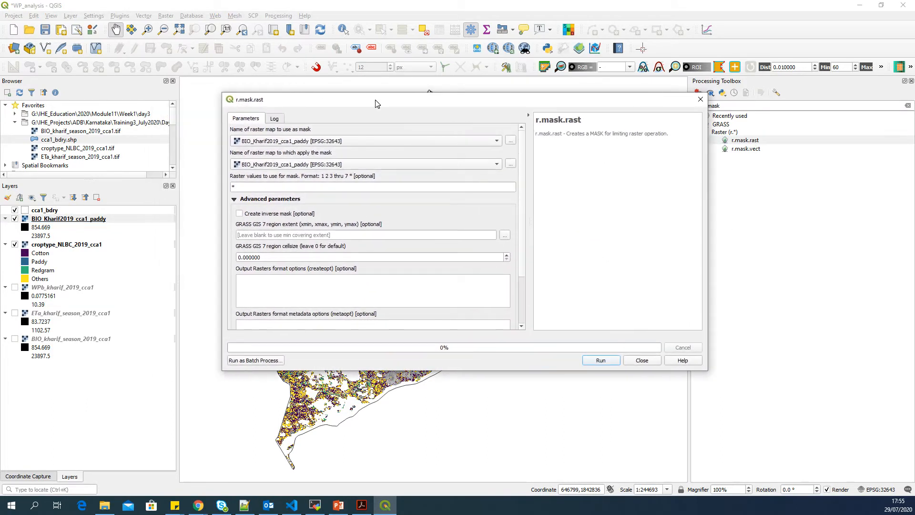
click(412, 141)
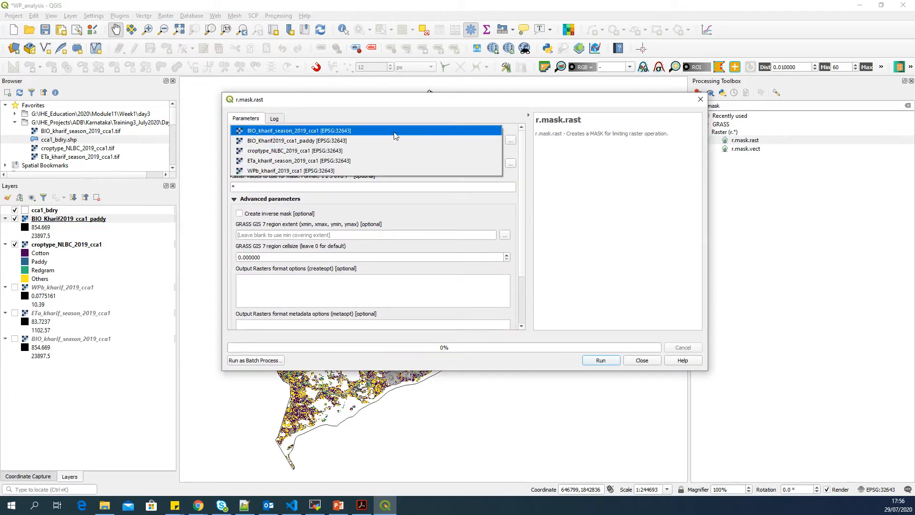
click(294, 154)
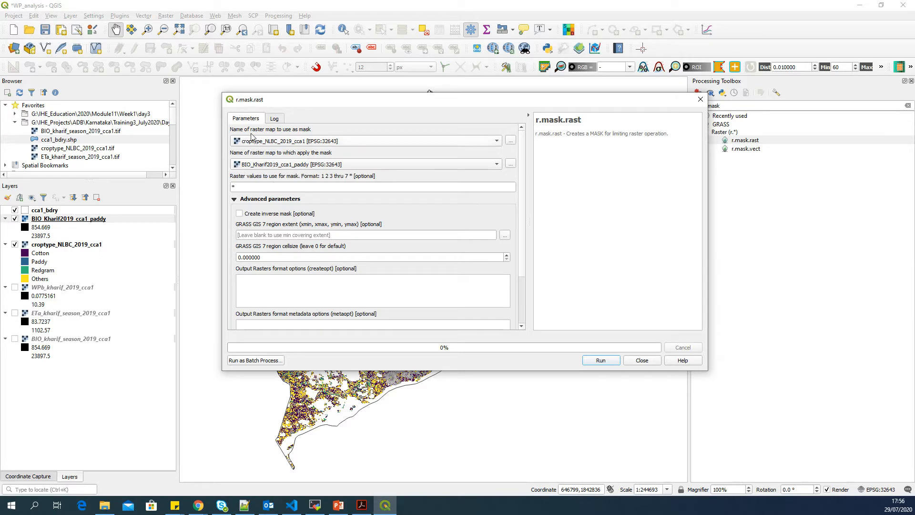
click(305, 165)
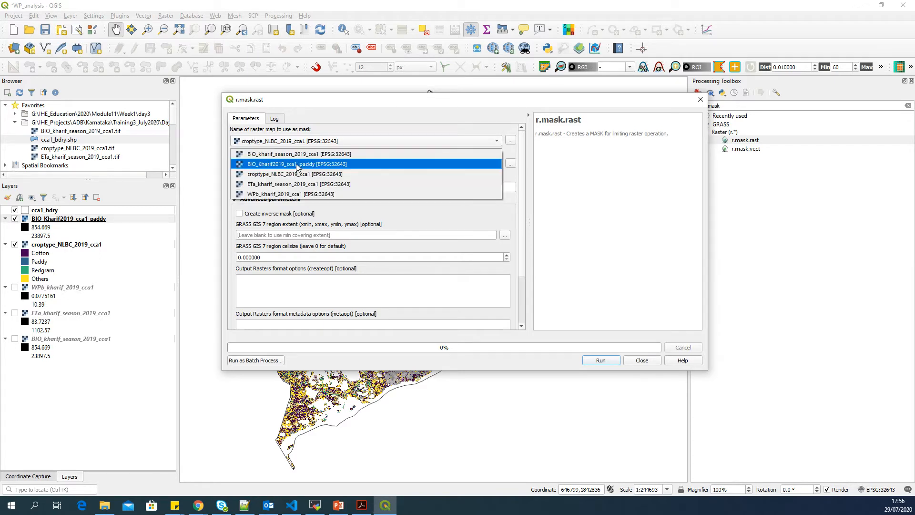
click(312, 187)
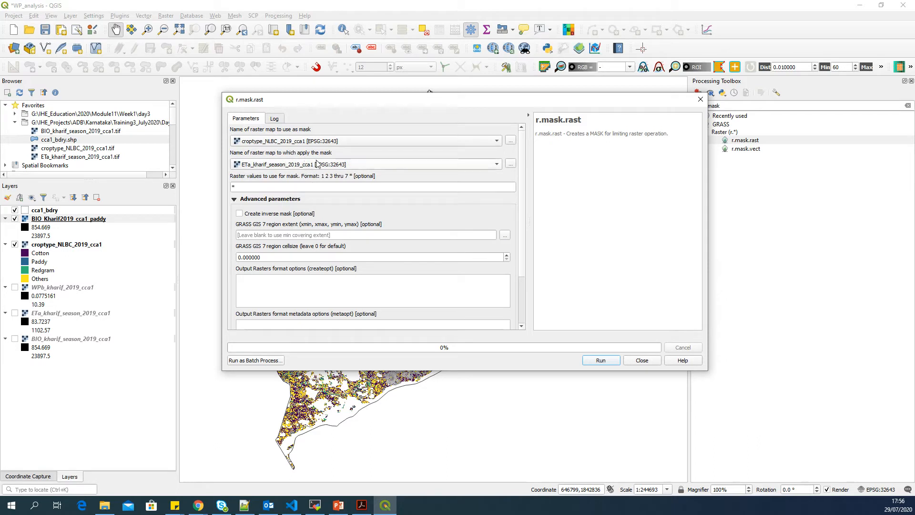
double_click(278, 185)
Save the masked ETa output as ETa_Kharif2019_cca1_paddy.tif in the WP_analysis folder, run the mask and close the tool
scroll(523, 204, down, 3)
click(512, 312)
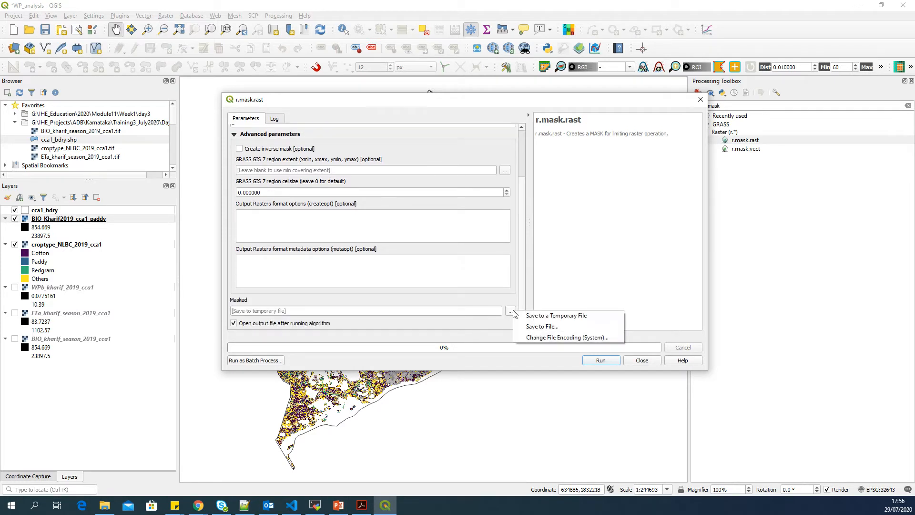
click(555, 327)
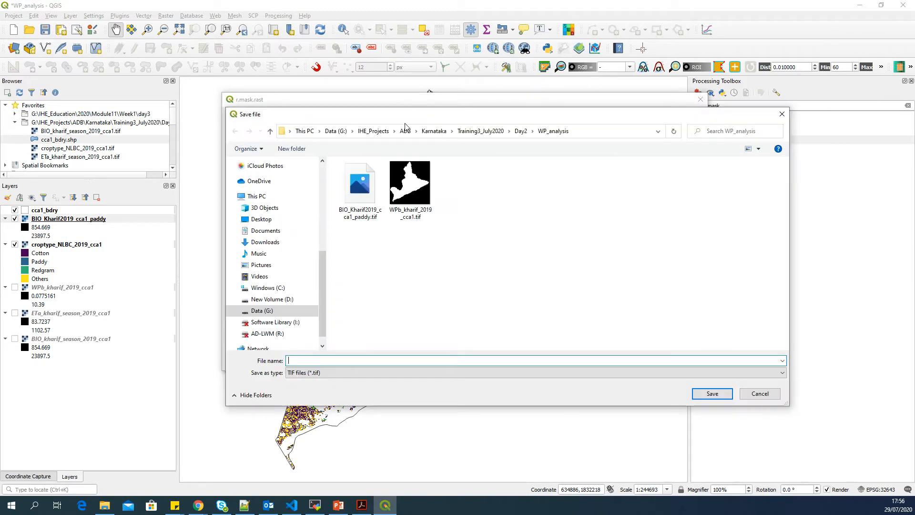
click(369, 208)
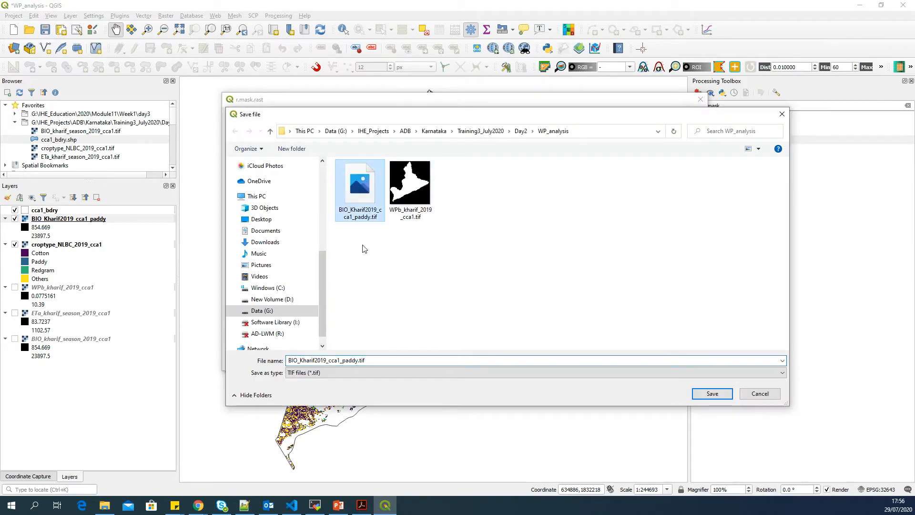
click(297, 361)
drag(297, 360, 275, 364)
text(ETa)
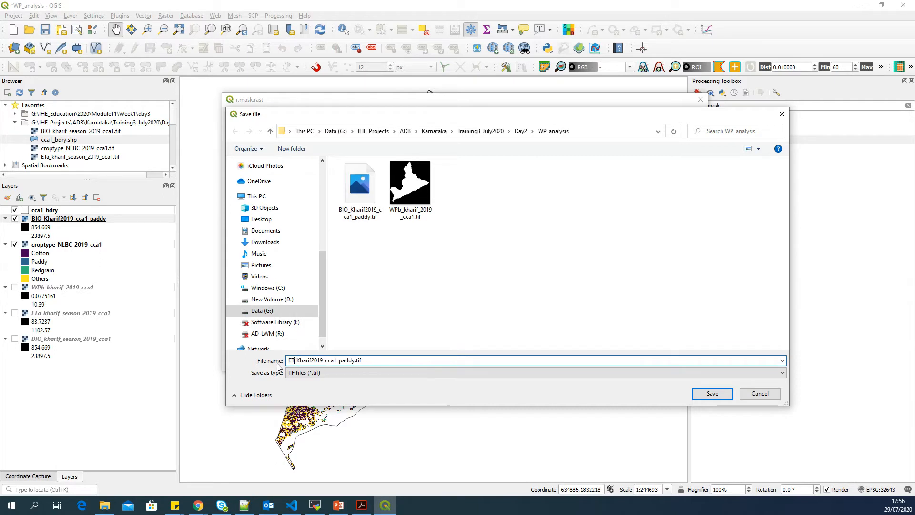
click(712, 393)
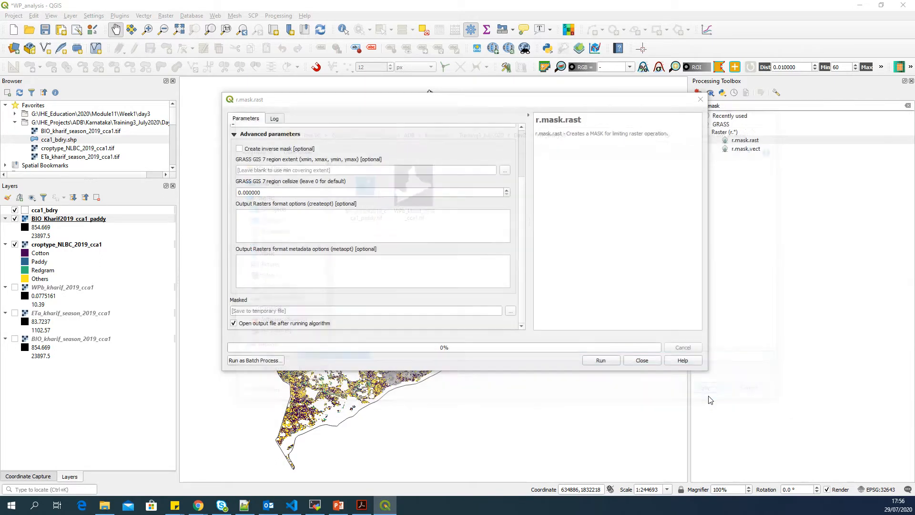
click(601, 361)
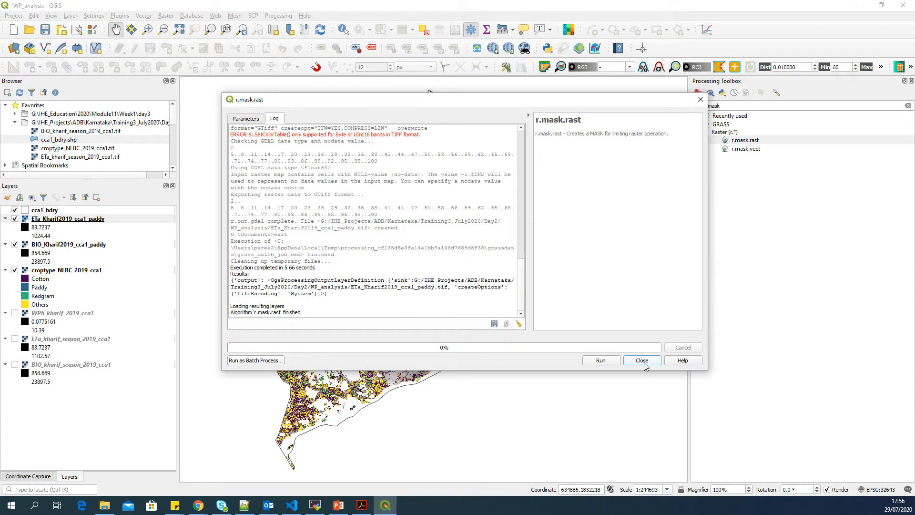
click(641, 360)
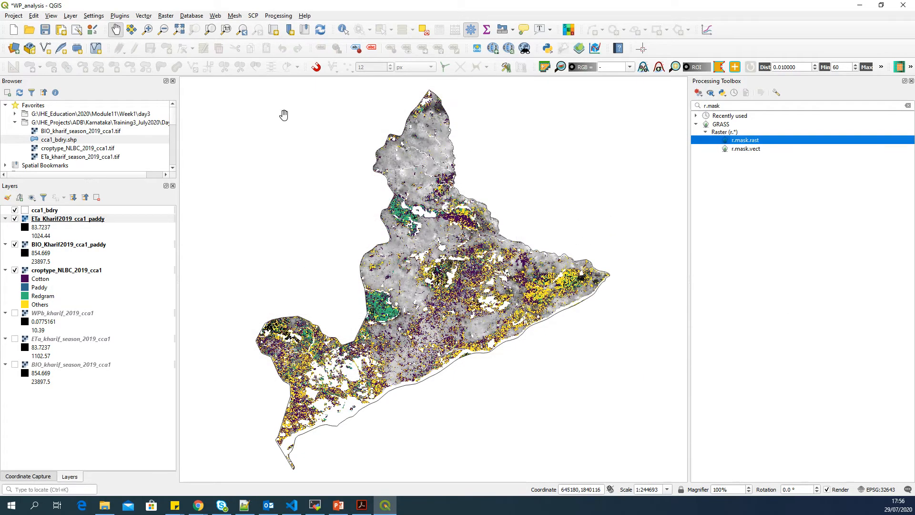
Toggle the ETa_Kharif2019_cca1_paddy and BIO_Kharif2019_cca1_paddy layers to compare their coverage with the paddy class in the crop type map
click(15, 220)
click(15, 243)
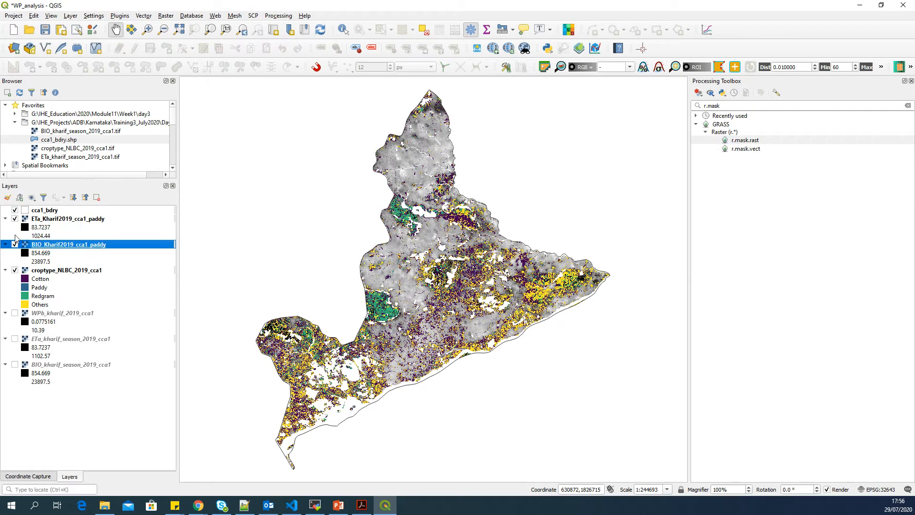
click(15, 218)
click(14, 218)
click(15, 219)
click(15, 219)
click(15, 218)
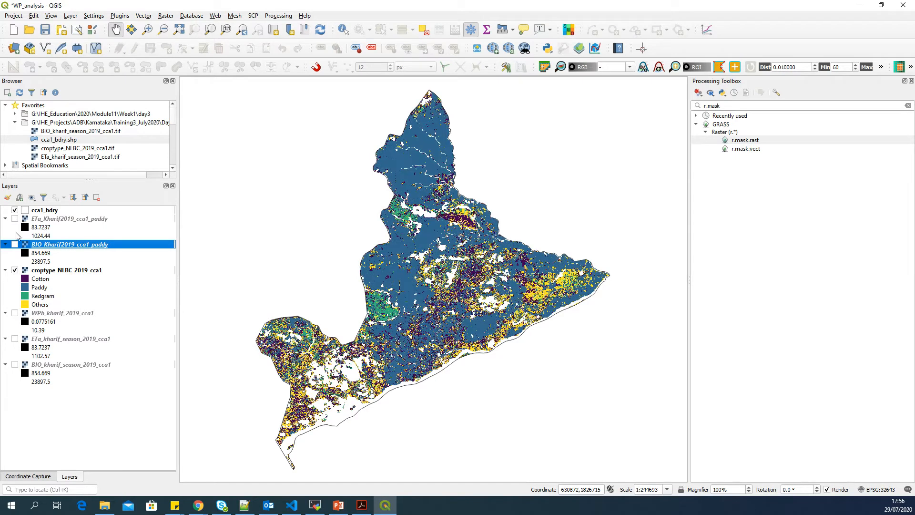
click(15, 219)
click(15, 245)
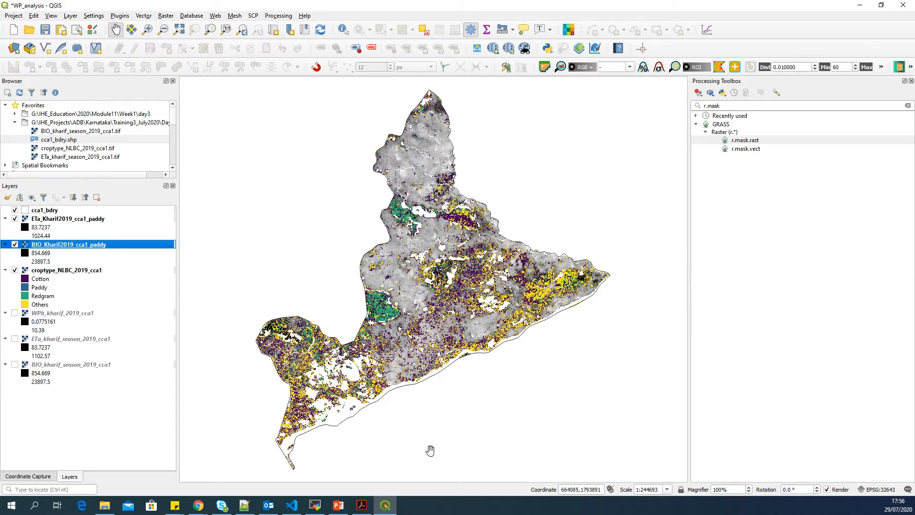
Switch to the Lecture_Day2 presentation in PowerPoint and examine the yield-based formula on the Water Productivity - Calculation slide
click(338, 506)
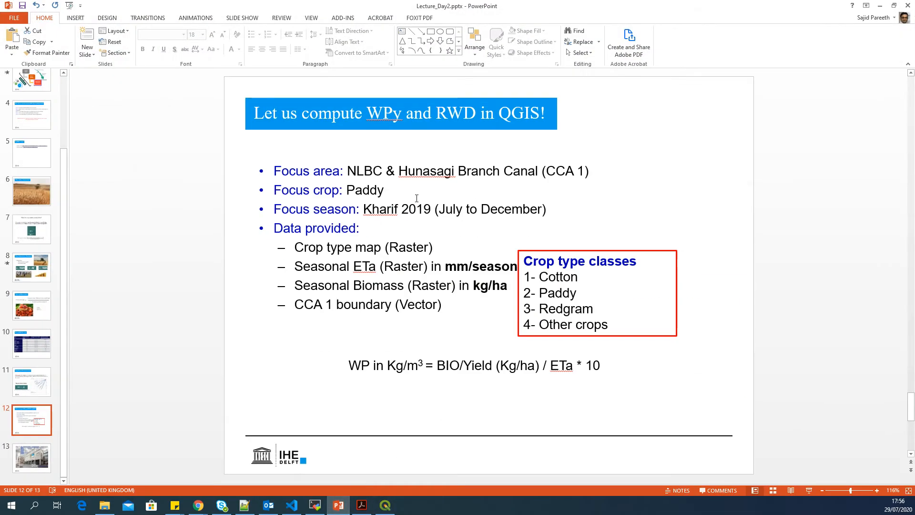
click(39, 271)
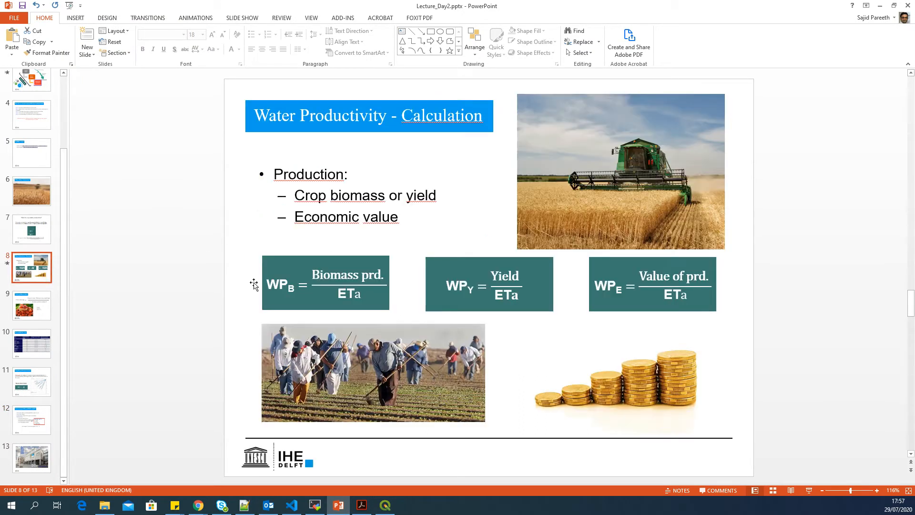
click(456, 284)
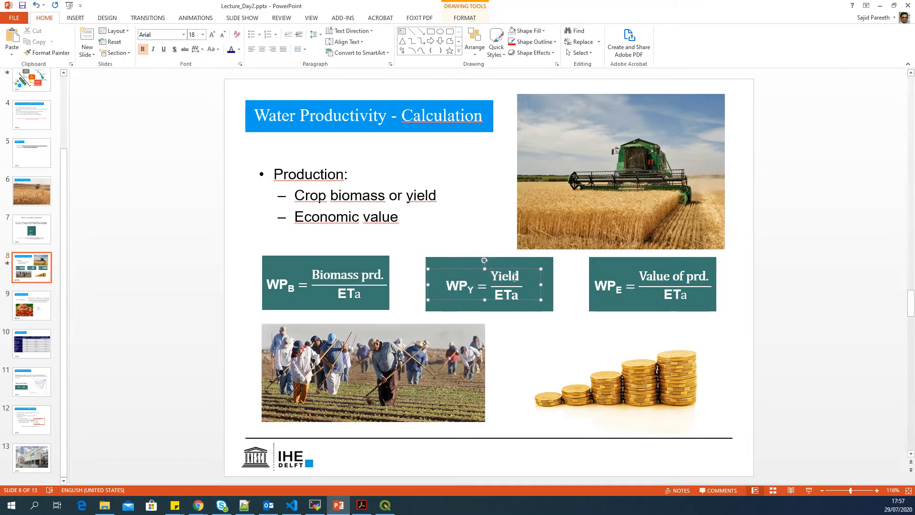
double_click(513, 275)
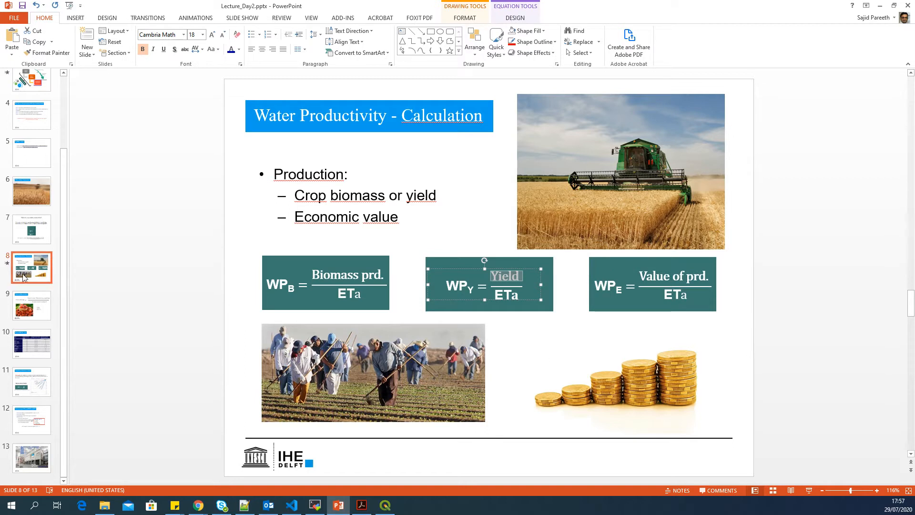
Review the fresh yield formula and the paddy HI and MOI values on the Yield and Harvest Index slide, and return to QGIS
click(44, 304)
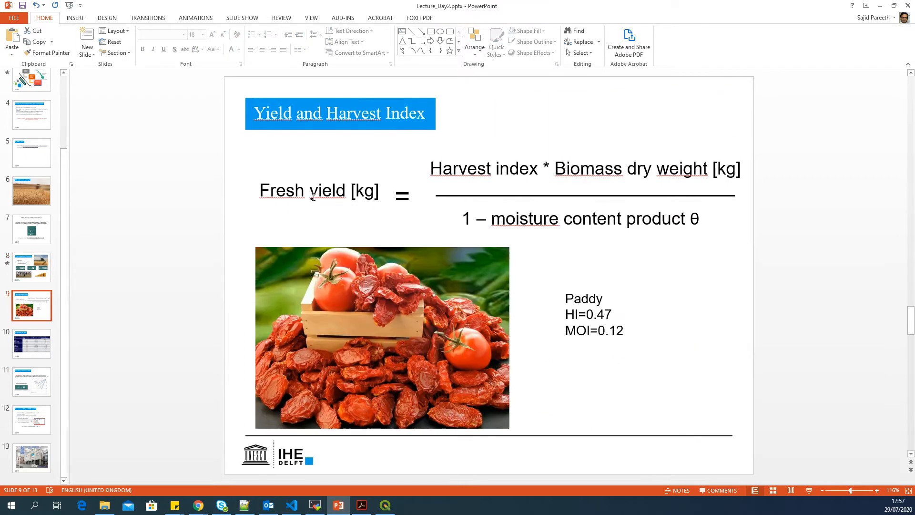
drag(435, 169, 445, 169)
click(639, 175)
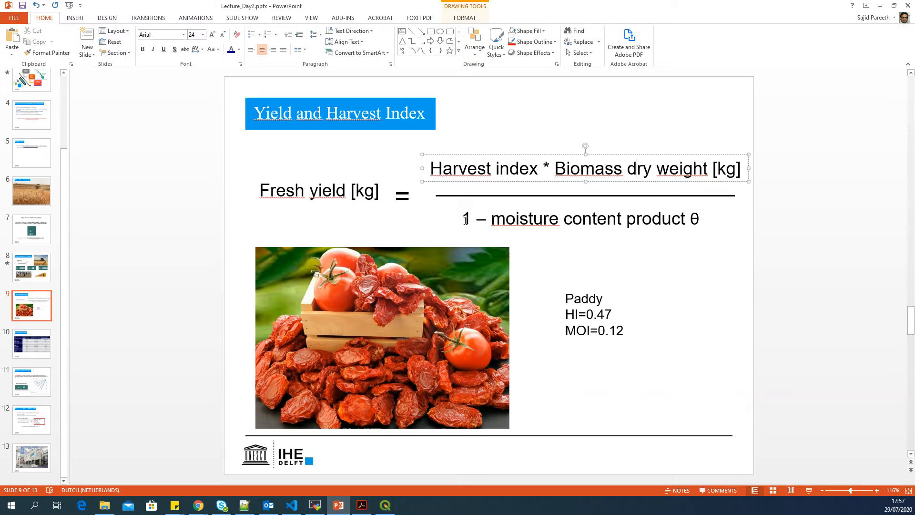
click(603, 315)
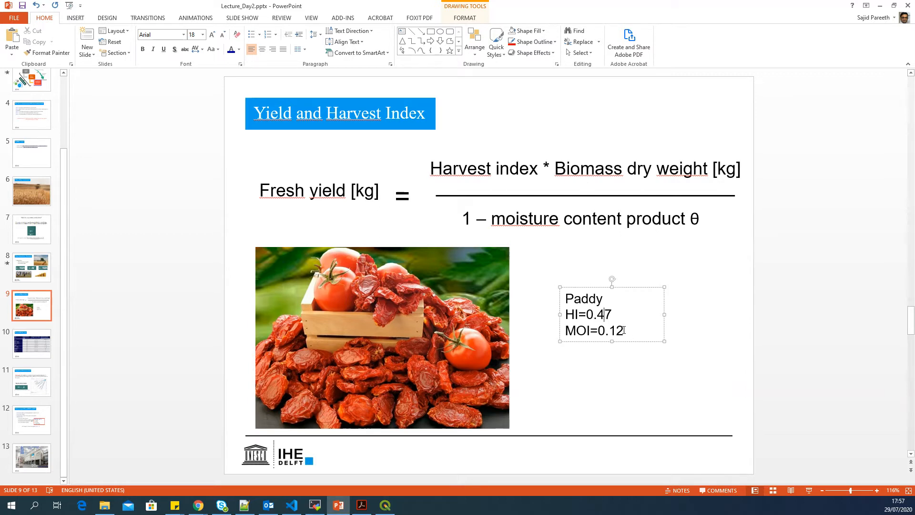
triple_click(590, 319)
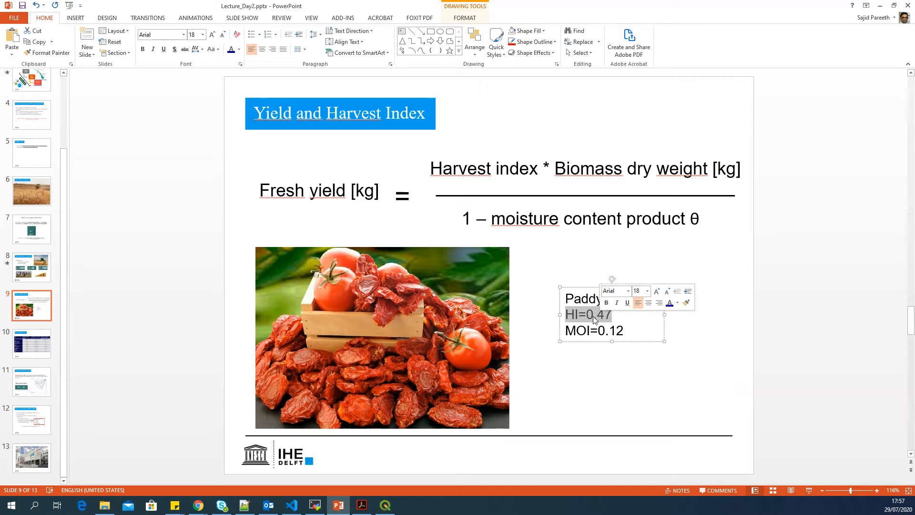
click(624, 330)
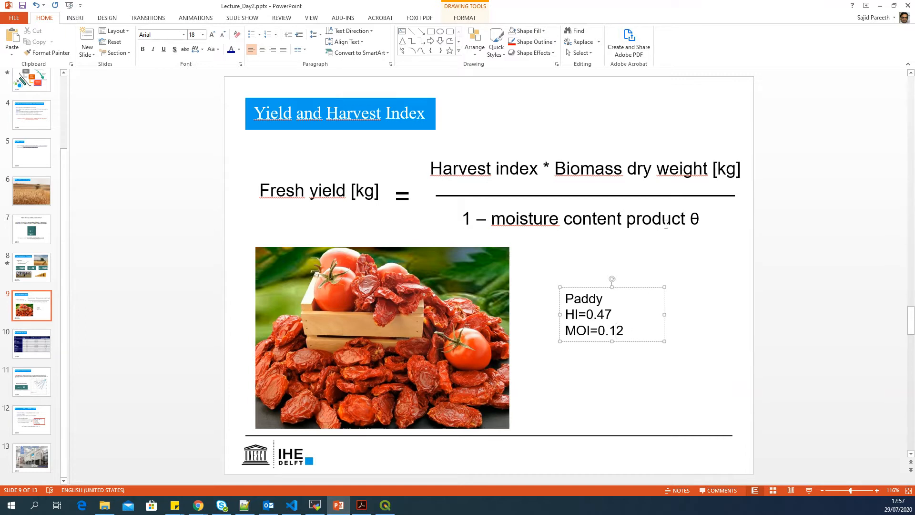
click(883, 8)
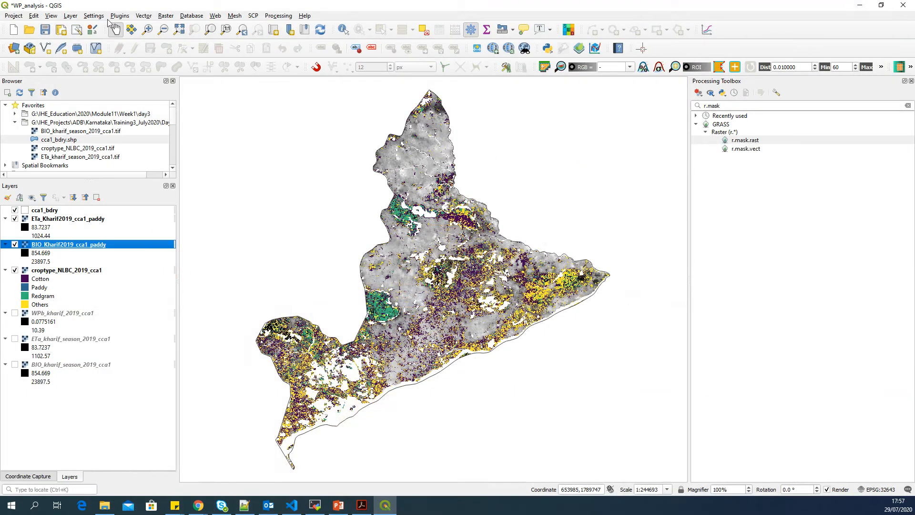
Start a Raster Calculator expression with an opening parenthesis, the BIO_Kharif2019_cca1_paddy@1 band and a multiplication operator
click(166, 15)
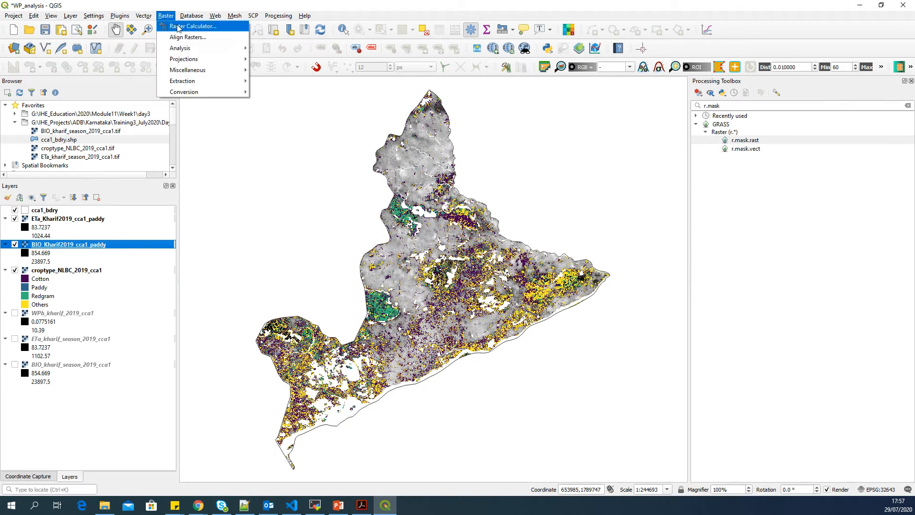
click(184, 25)
drag(471, 102, 447, 102)
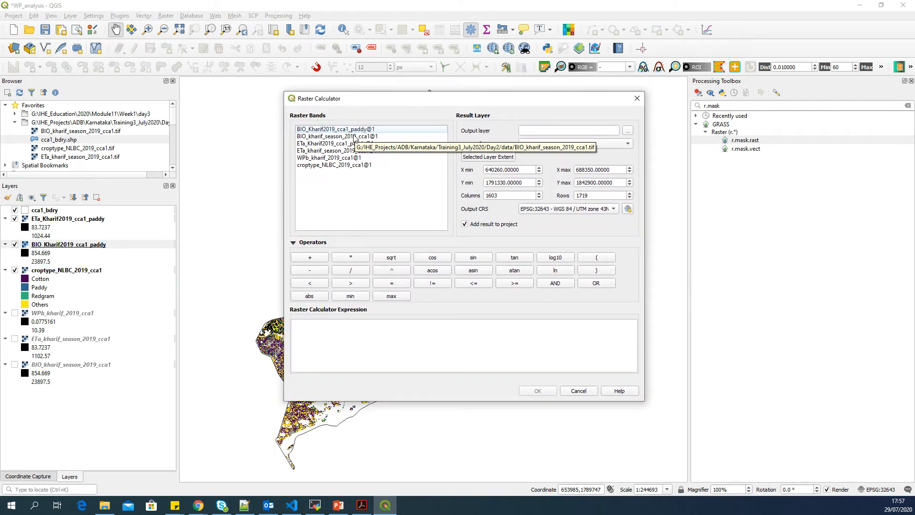
click(343, 325)
click(596, 257)
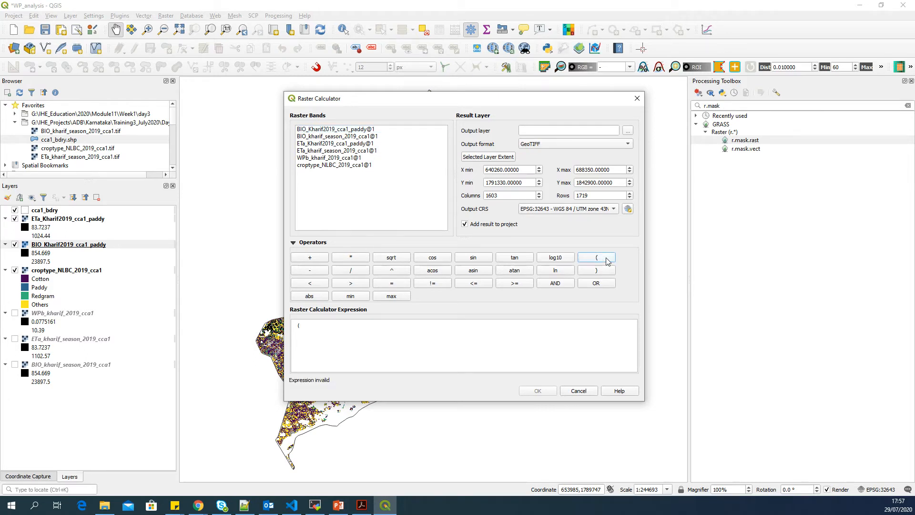
double_click(367, 130)
click(430, 332)
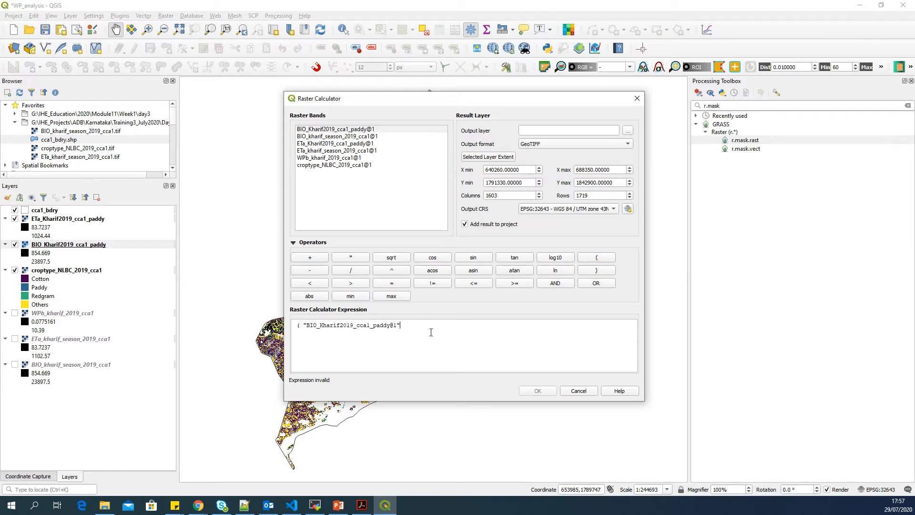
click(351, 257)
Complete the yield expression with * 0.47 ) / ( 1 - 0.12 ), checking the paddy values on the PowerPoint slide
click(341, 510)
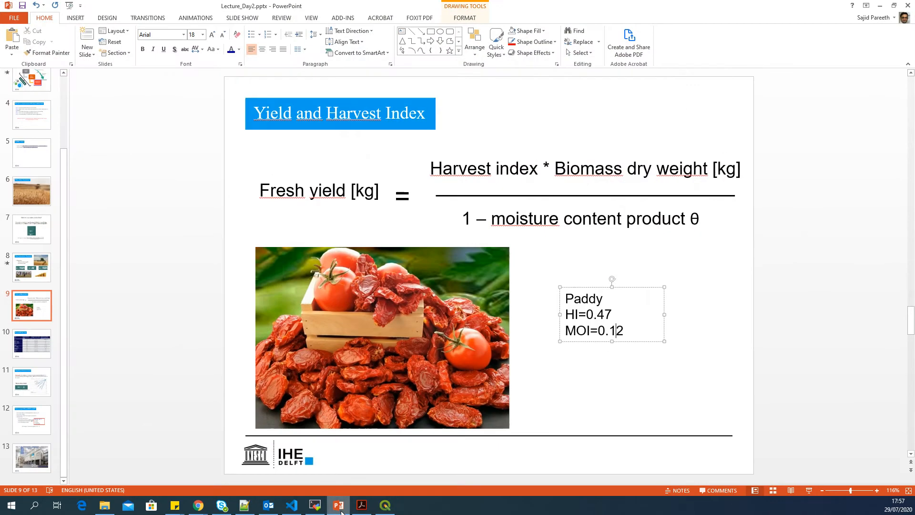
click(339, 507)
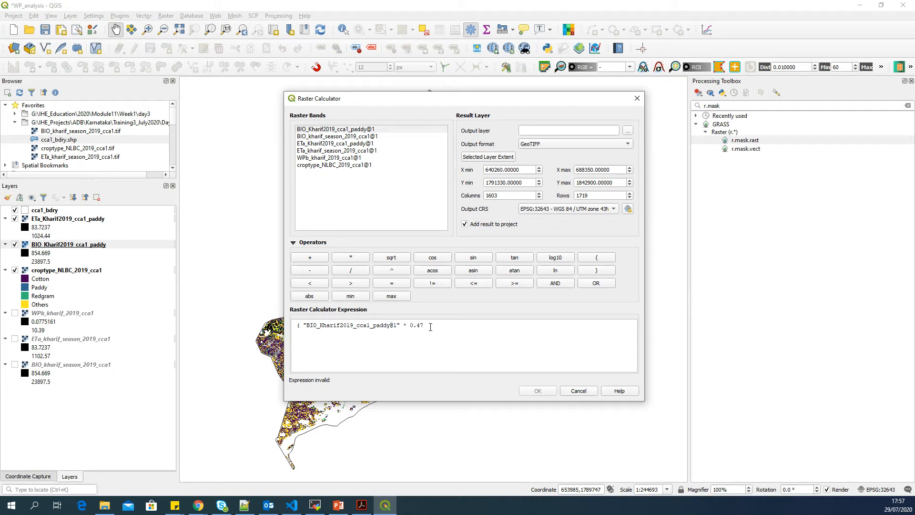
text())
key(BackSpace)
click(597, 271)
key(alt+Tab)
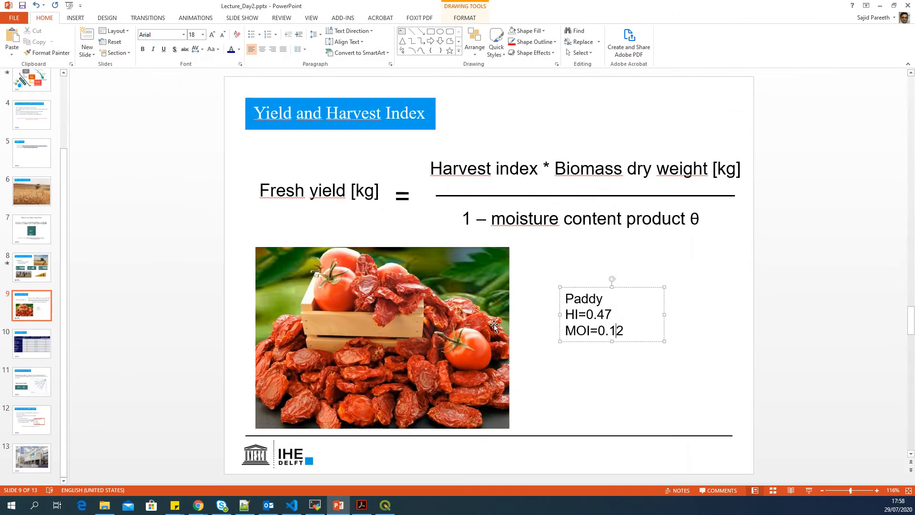
key(alt+Tab)
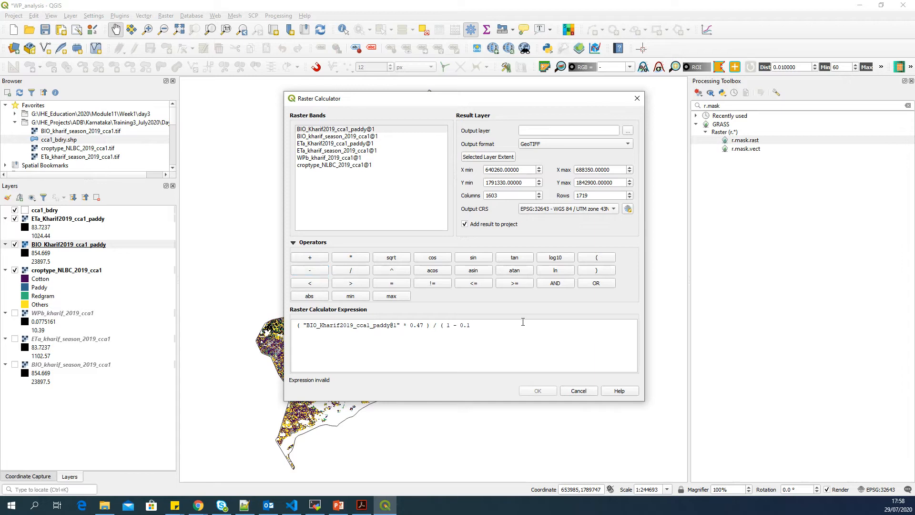
click(604, 270)
Set the output layer to YLD_Kharif2019_cca1_paddy.tif in the WP_analysis folder and run the raster calculation
click(627, 131)
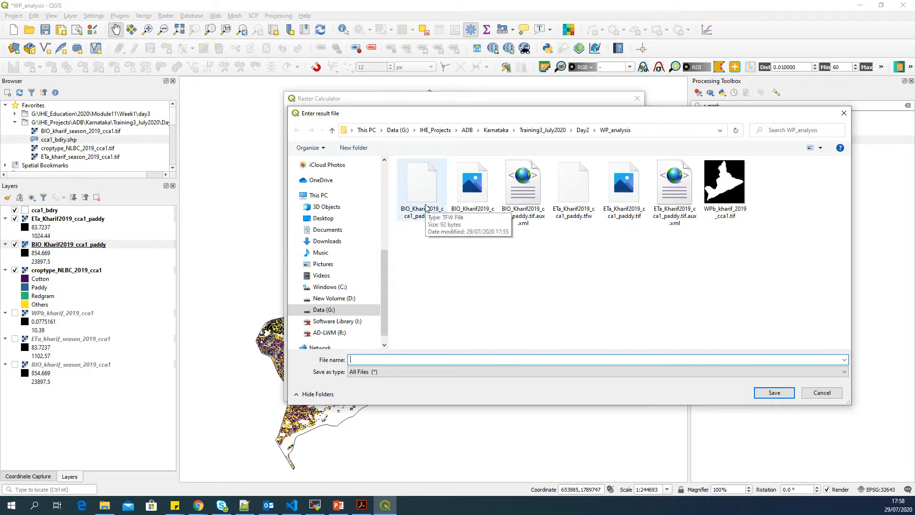
click(472, 205)
click(359, 359)
click(360, 360)
drag(360, 359, 345, 360)
text(Y)
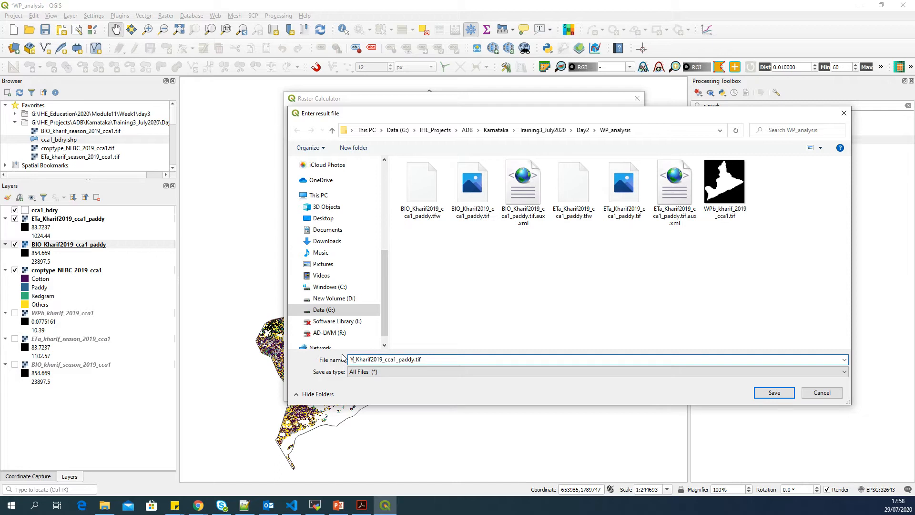
text(LD)
click(776, 397)
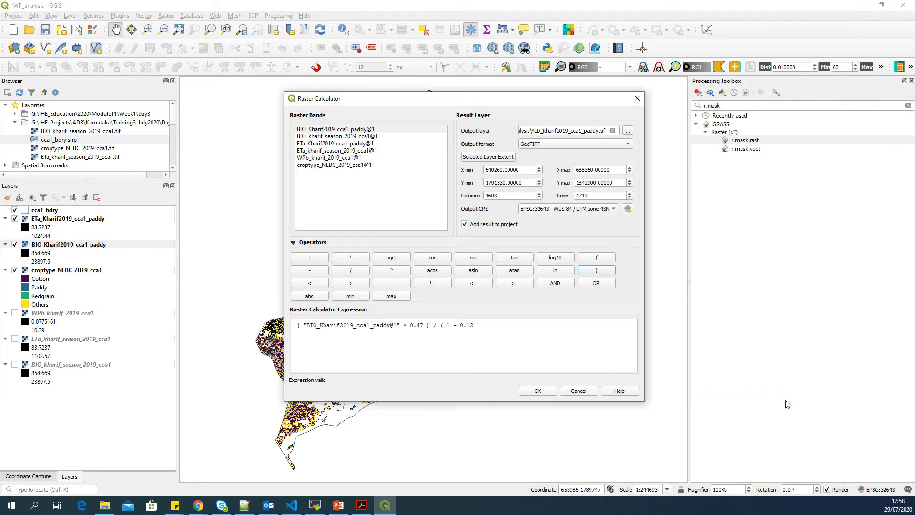
click(537, 391)
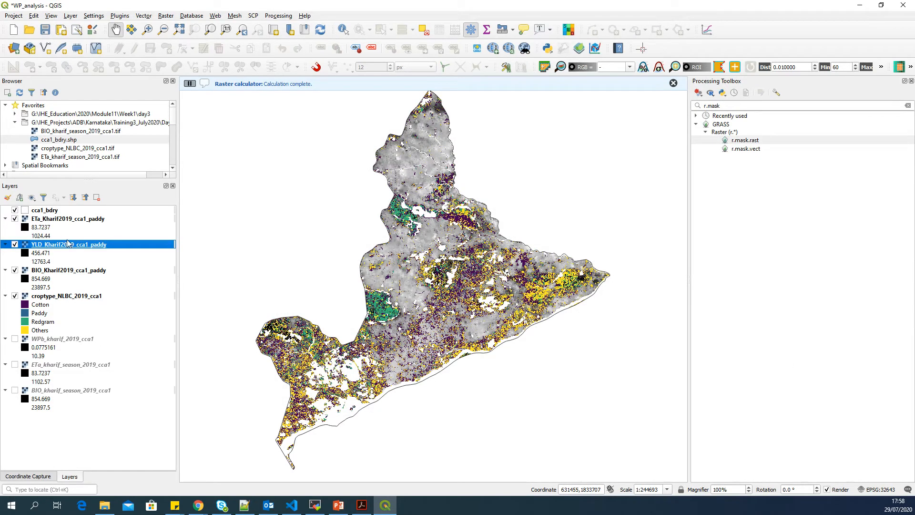
Move YLD_Kharif2019_cca1_paddy above the ETa_Kharif2019_cca1_paddy layer and hide the paddy-masked ETa and BIO layers
drag(88, 248, 67, 214)
click(15, 244)
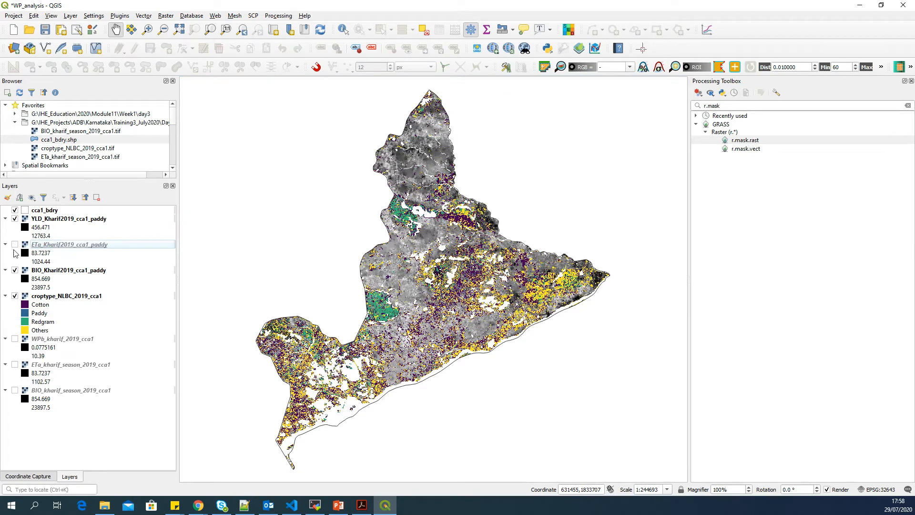
Switch to PowerPoint to recheck the fresh yield formula and its unit on the Yield and Harvest Index slide, and return to QGIS
click(344, 507)
click(519, 226)
click(326, 193)
click(364, 190)
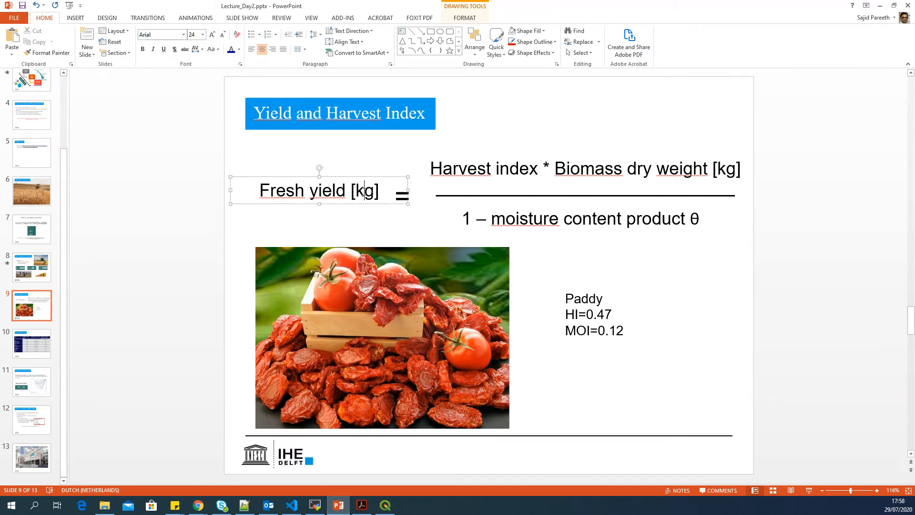
click(880, 9)
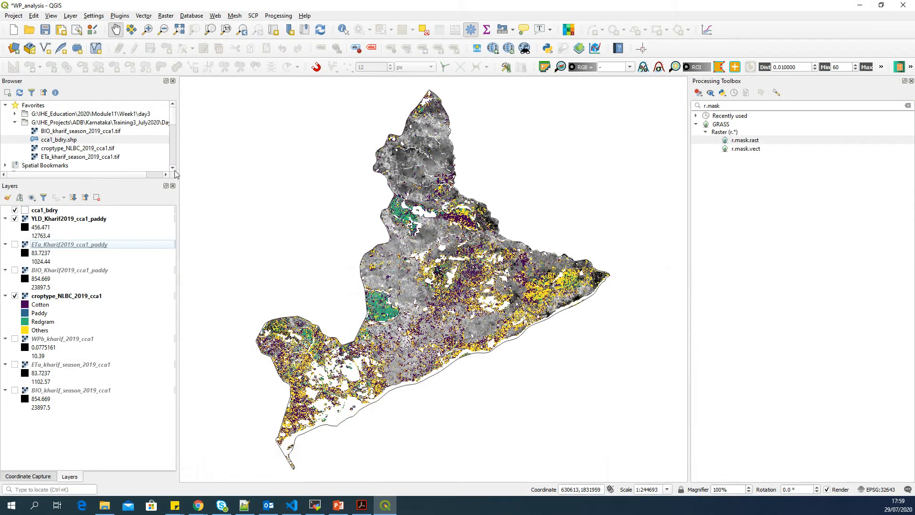
Compute the raster histogram of YLD_Kharif2019_cca1_paddy in its layer properties and close the dialog
click(80, 219)
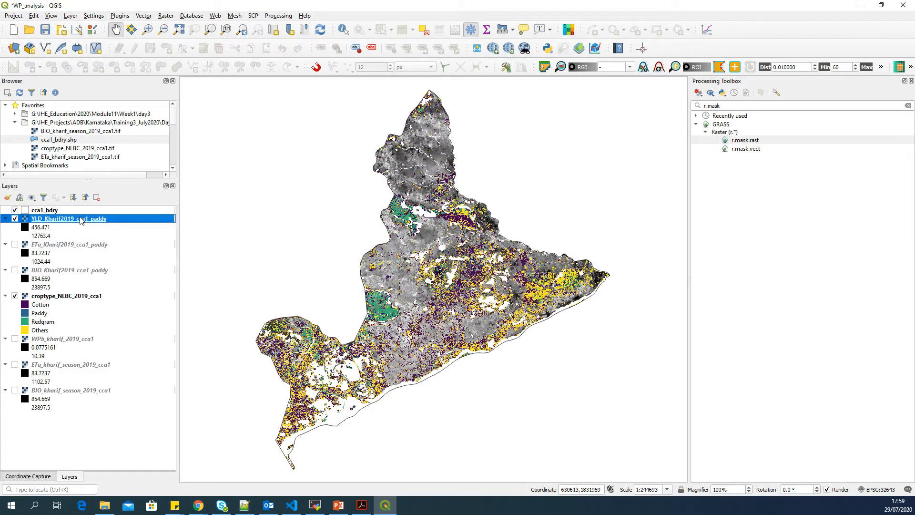
double_click(80, 219)
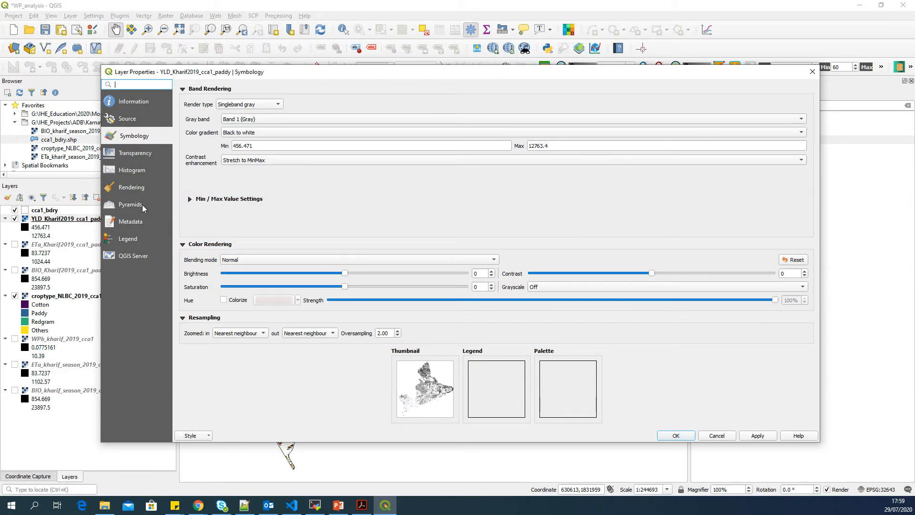
click(138, 173)
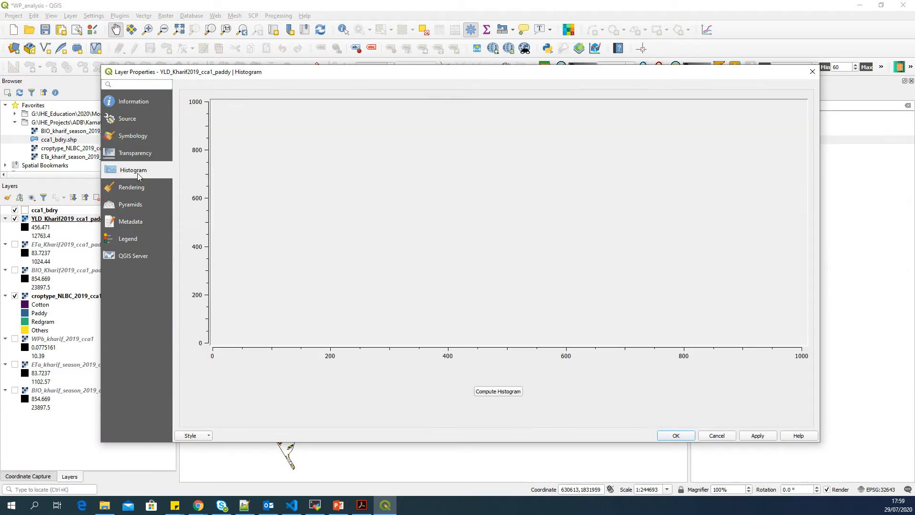
click(509, 390)
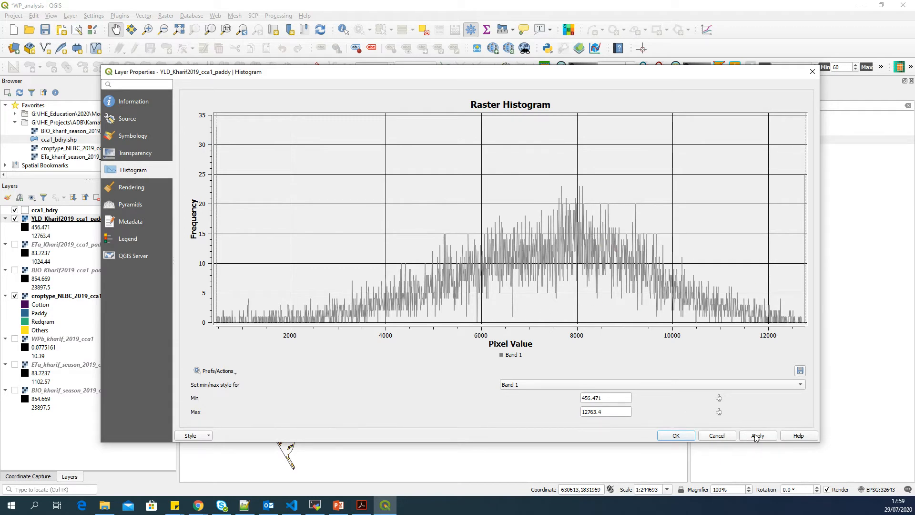
click(676, 435)
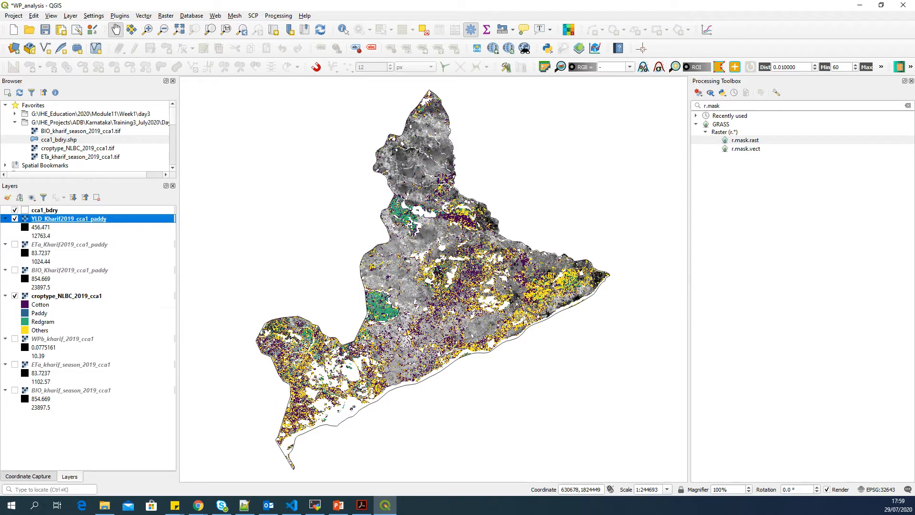
Switch to PowerPoint to review the yield water productivity formula and the Kg/m³ conversion on slides 8 and 12, and return to QGIS
key(alt+Tab)
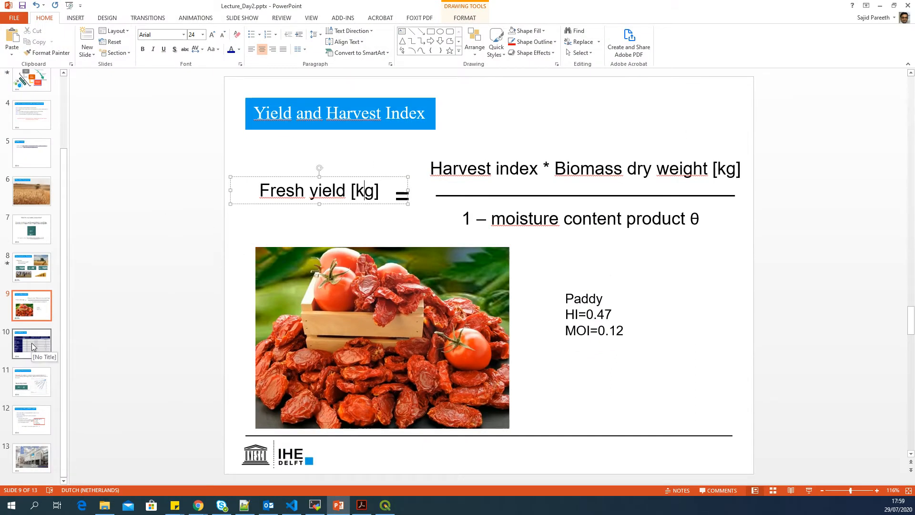
click(34, 269)
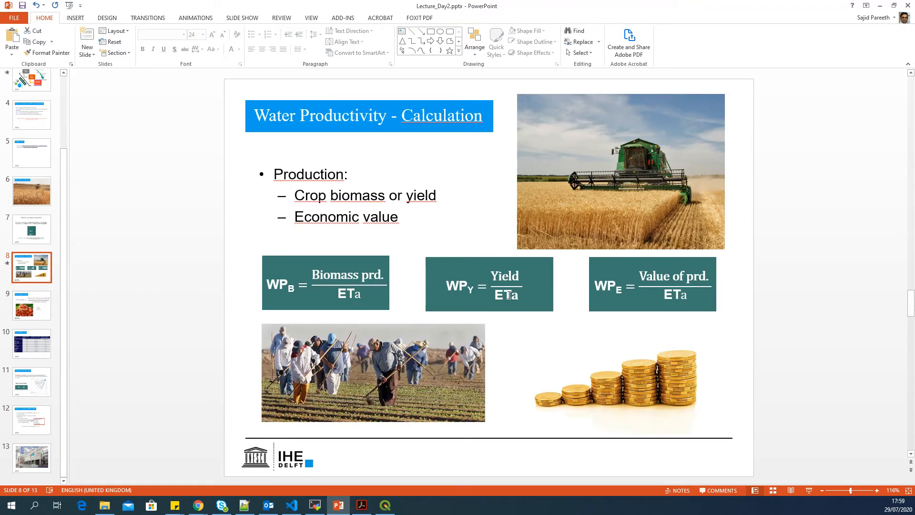
click(25, 430)
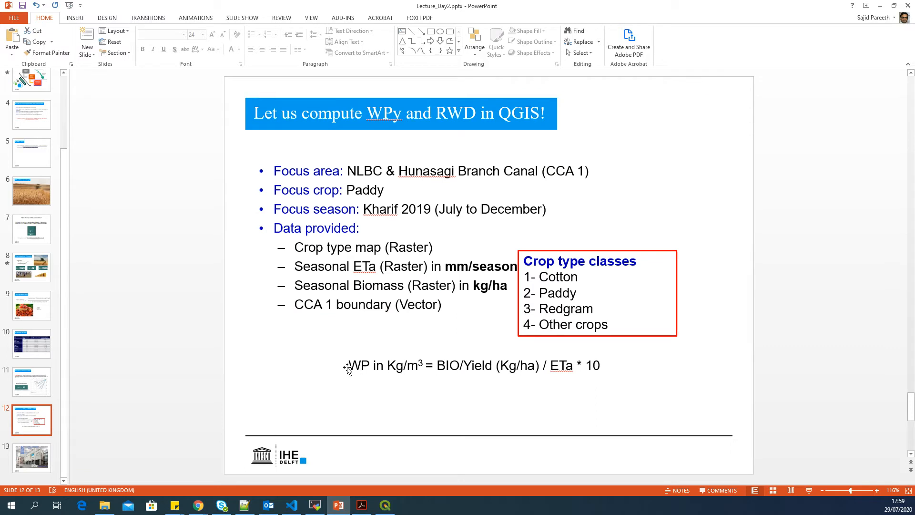
click(403, 366)
click(606, 368)
click(598, 368)
click(639, 376)
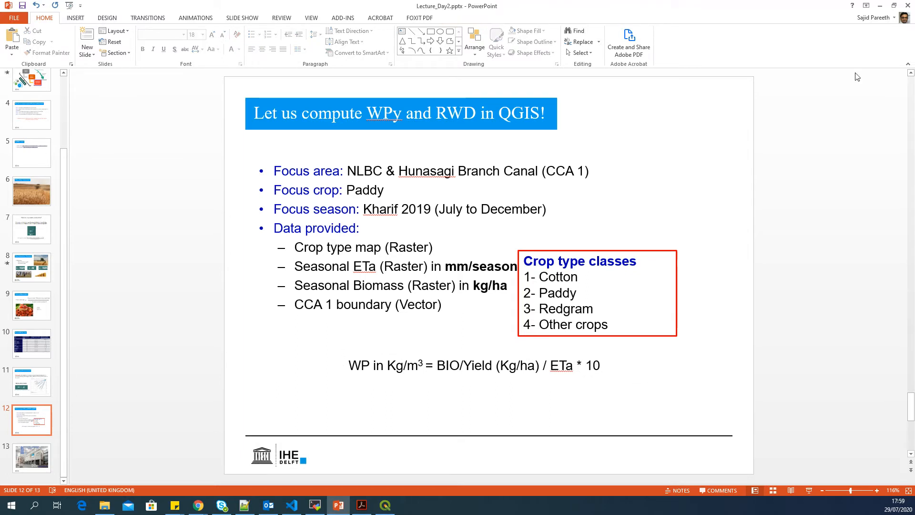
click(882, 7)
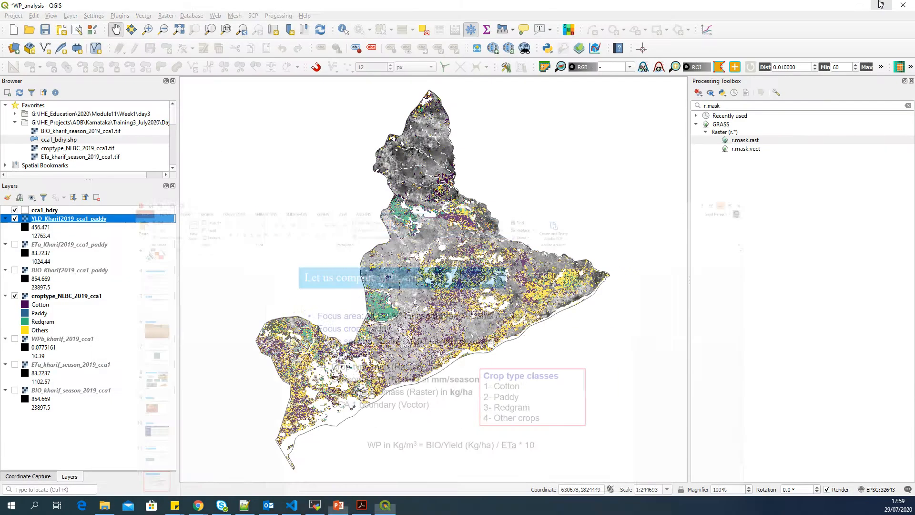
Build the Raster Calculator expression "YLD_Kharif2019_cca1_paddy@1" / ( "ETa_Kharif2019_cca1_paddy@1" * 10 )
click(165, 14)
click(185, 27)
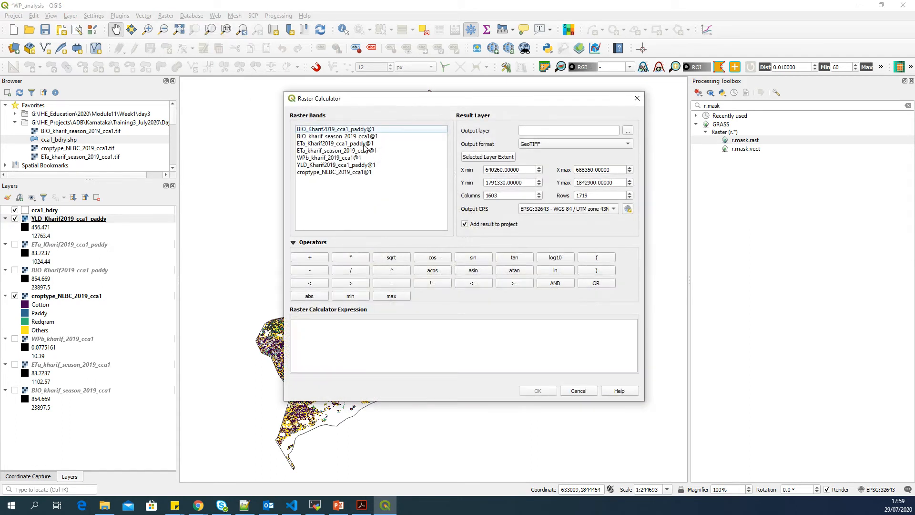
double_click(330, 165)
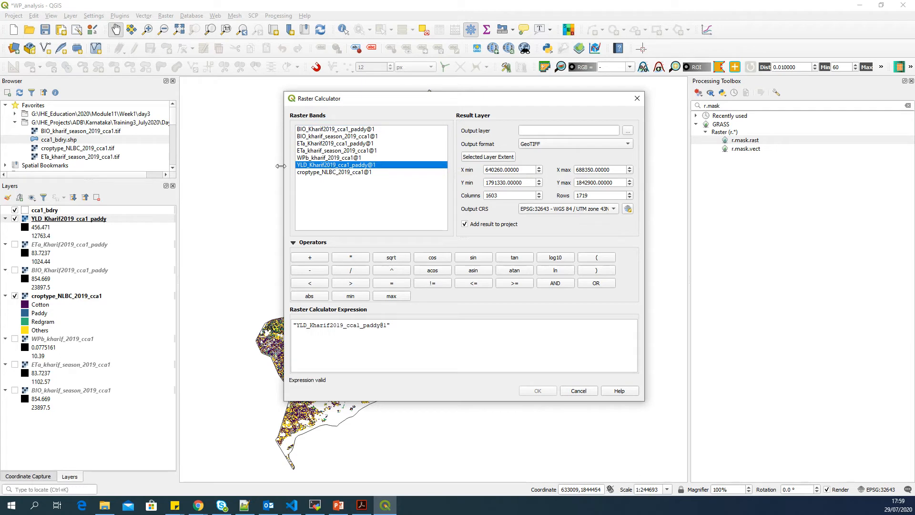
click(359, 273)
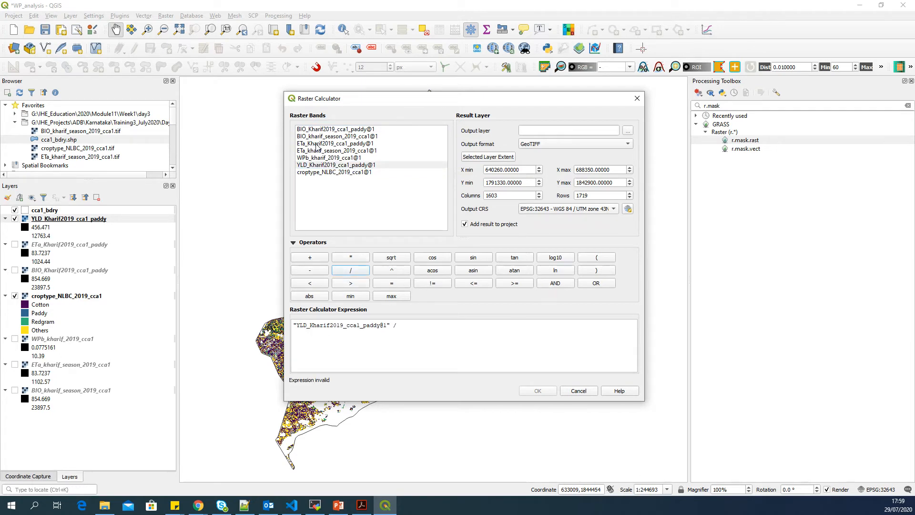
double_click(337, 145)
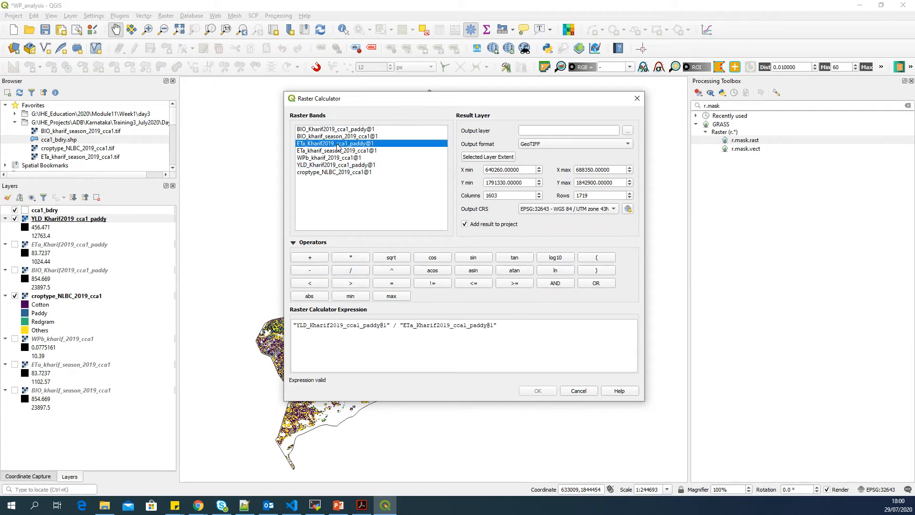
click(401, 326)
click(596, 258)
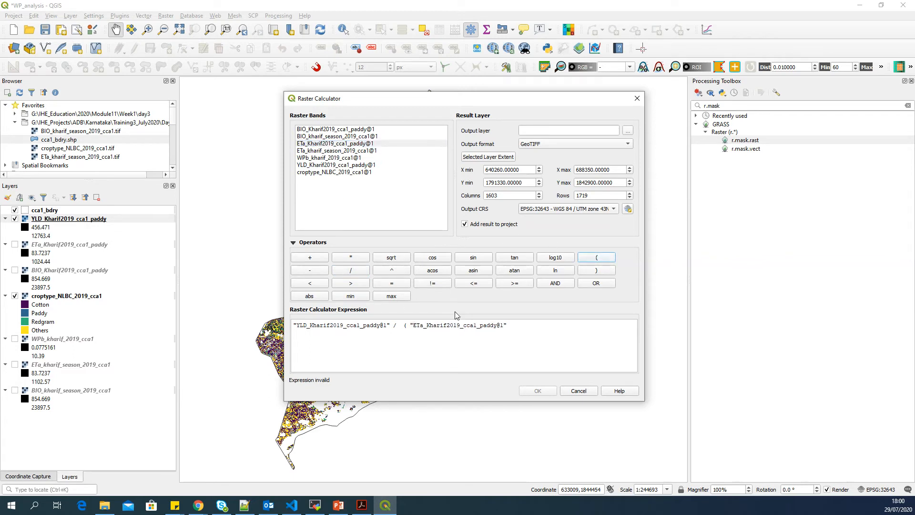
click(350, 257)
click(581, 271)
Set the output layer to WPy_Kharif2019_cca1_paddy.tif in the WP_analysis folder and run the raster calculation
click(628, 131)
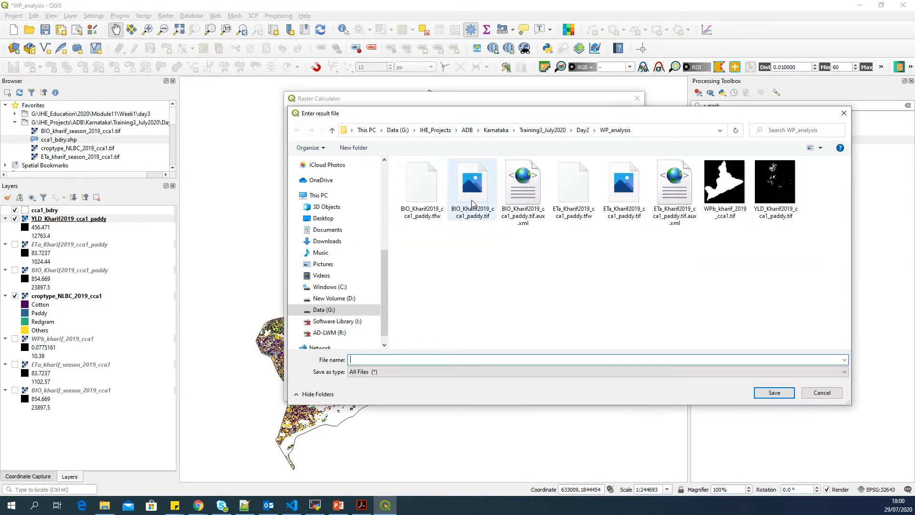
click(787, 209)
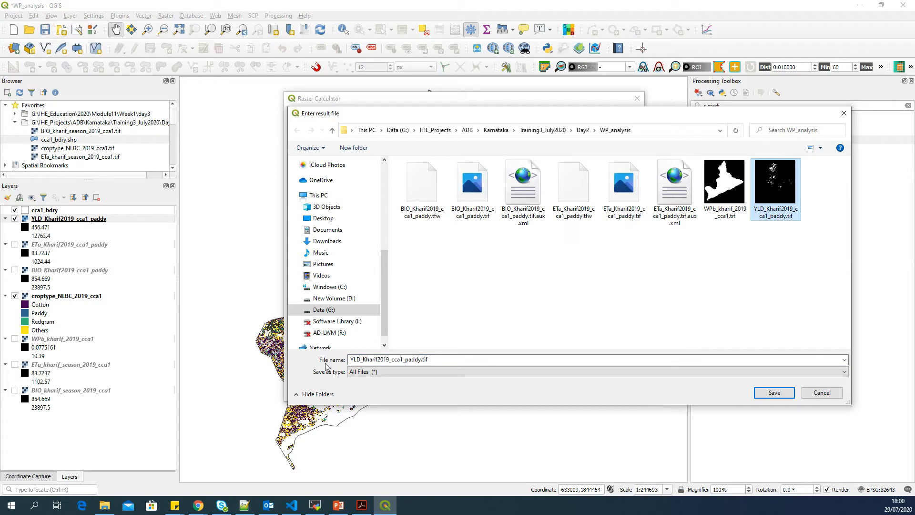
click(361, 359)
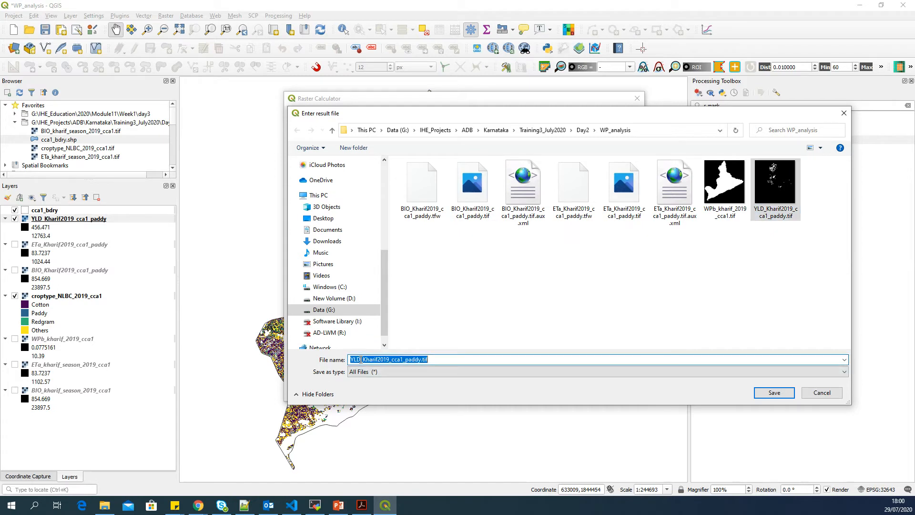
click(361, 359)
drag(360, 360, 349, 360)
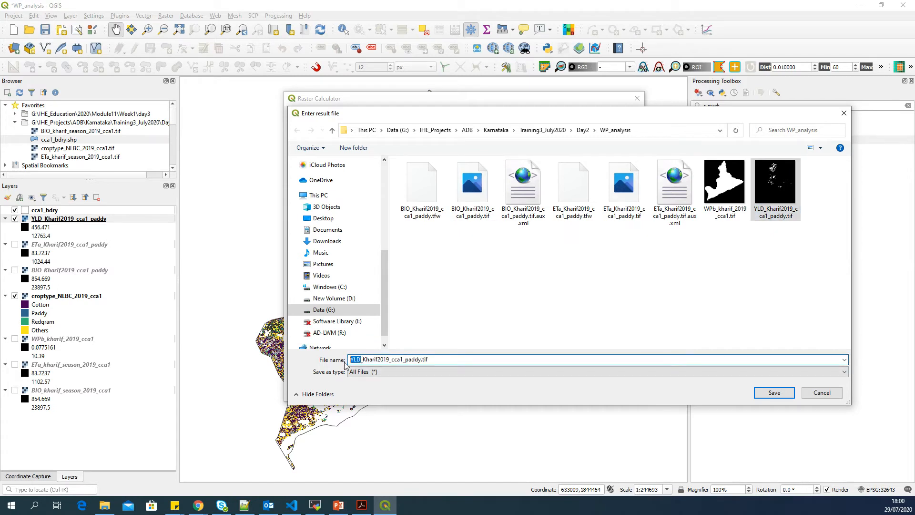
text(WP)
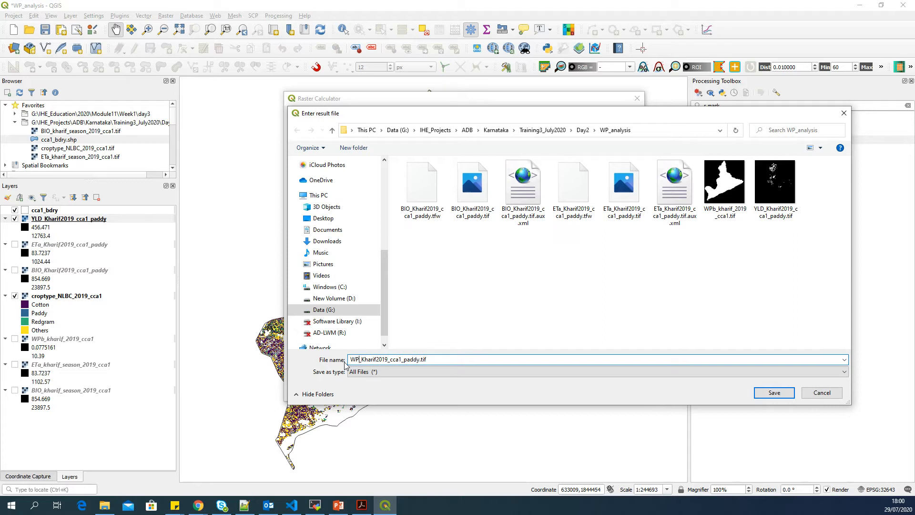
text(y)
click(785, 394)
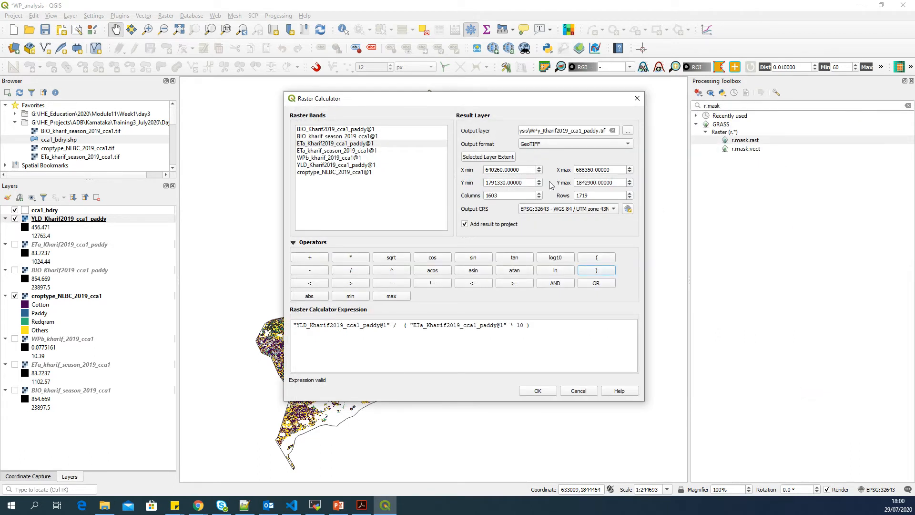
click(544, 393)
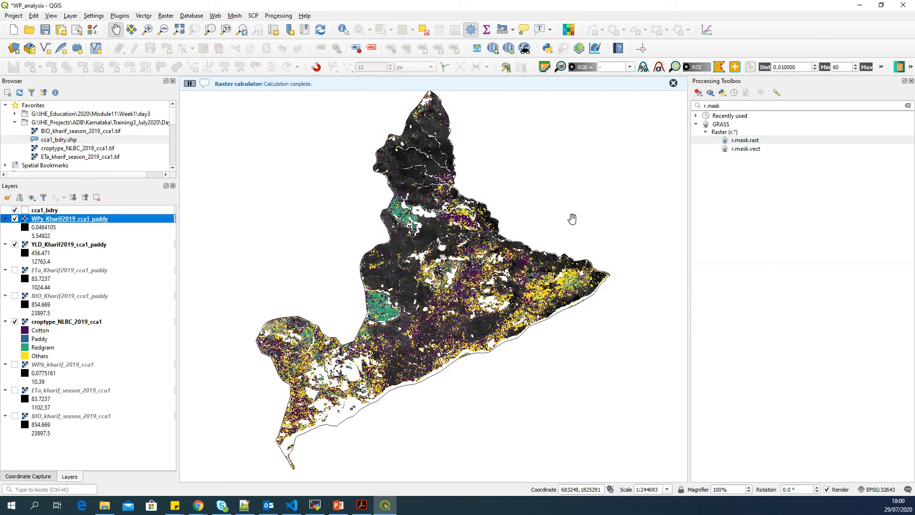
Compute the raster histogram of WPy_Kharif2019_cca1_paddy in its layer properties and close the dialog
double_click(108, 219)
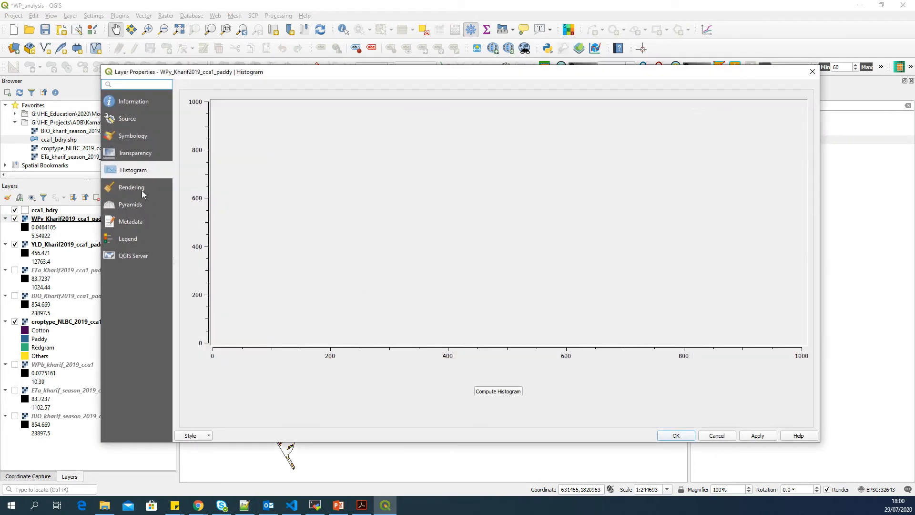
click(517, 391)
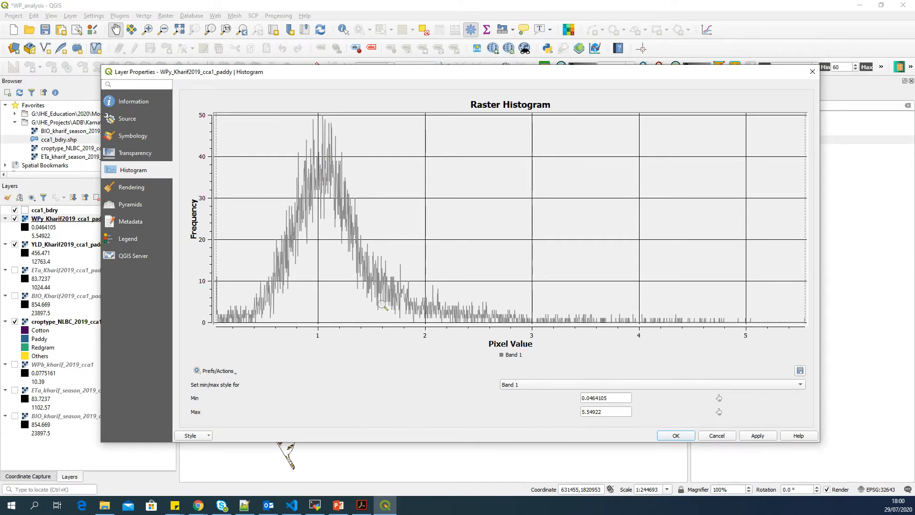
click(757, 437)
click(691, 436)
click(760, 106)
triple_click(759, 105)
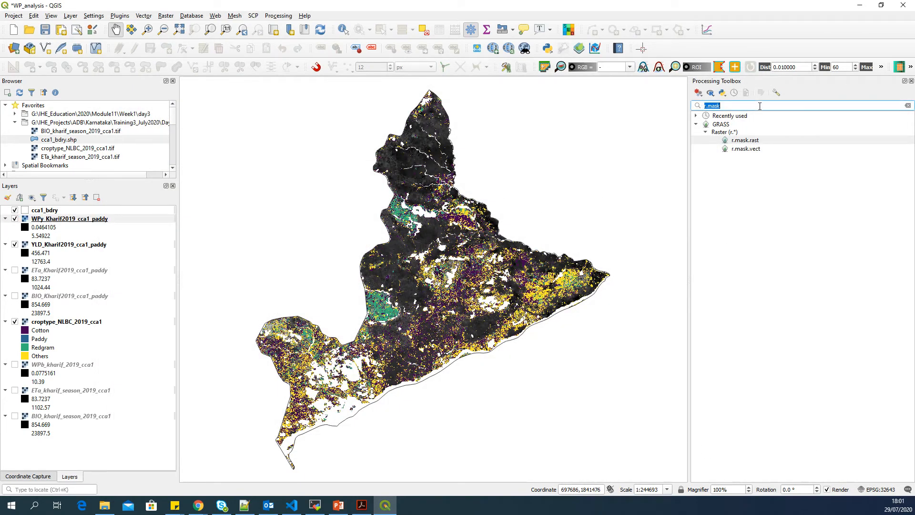
text(stat)
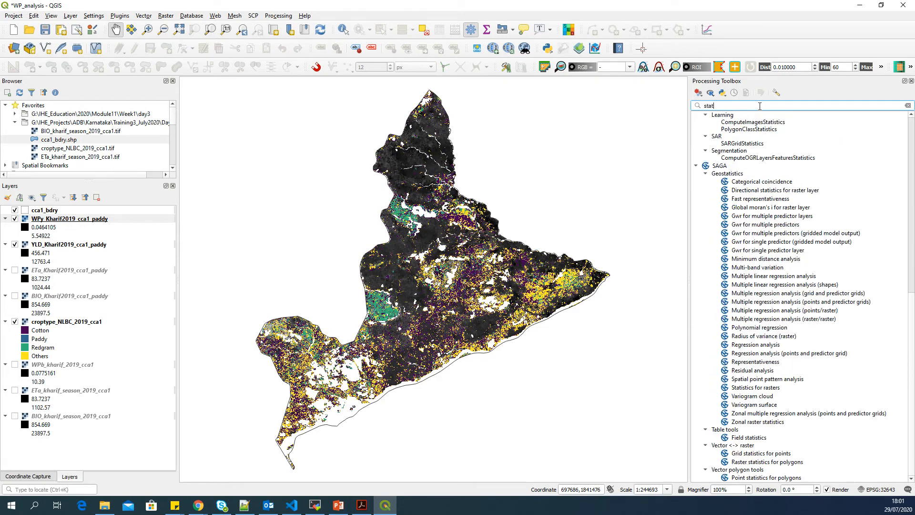
text(is)
key(BackSpace)
key(BackSpace)
key(BackSpace)
key(BackSpace)
key(BackSpace)
key(BackSpace)
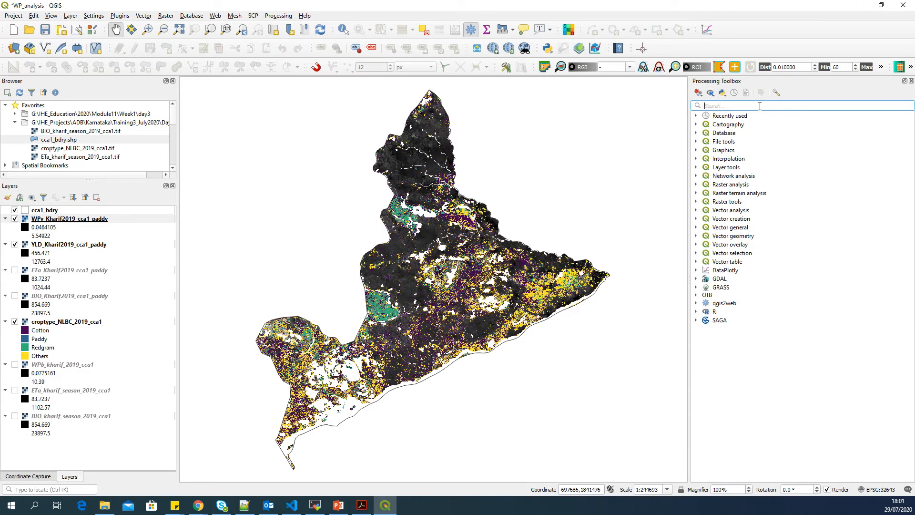
Search the processing tools for "raster sta", run Raster layer statistics on band 1 of WPy_Kharif2019_cca1_paddy, and highlight the mean in the log
text(raster)
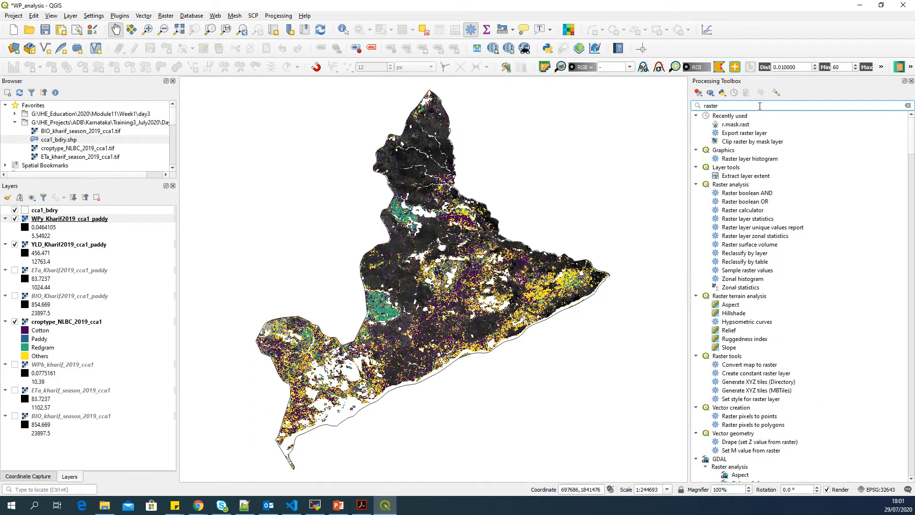
text( sta)
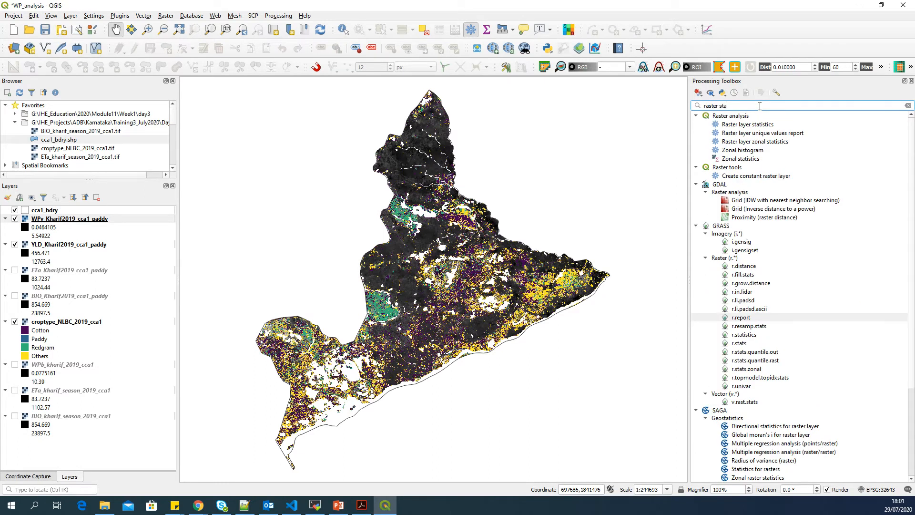
double_click(758, 125)
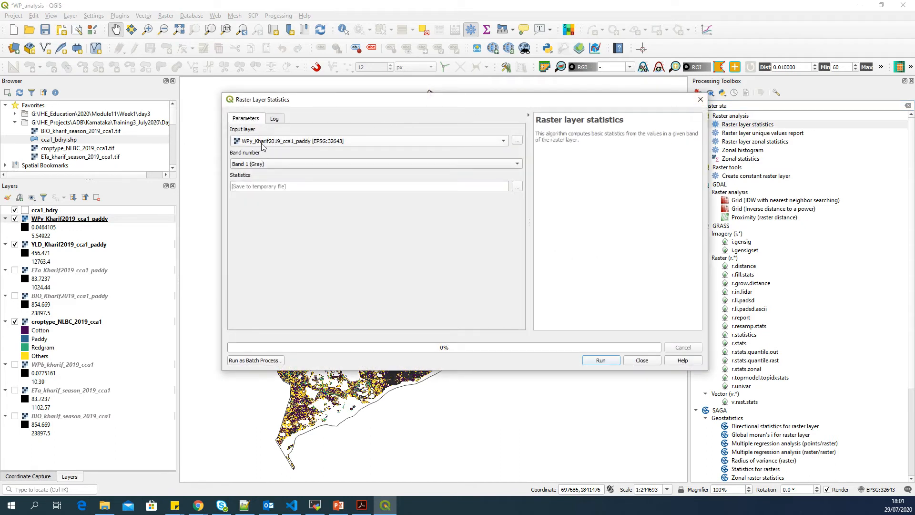
click(614, 359)
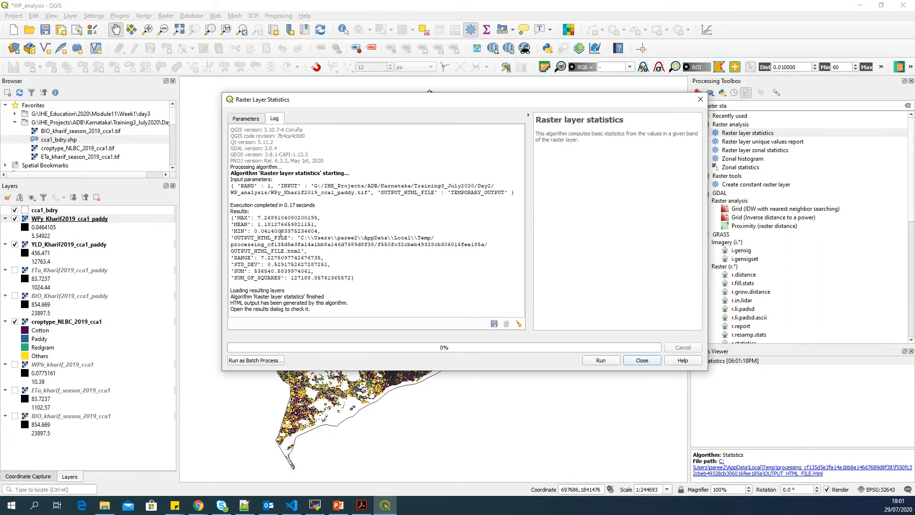
double_click(272, 224)
click(281, 225)
drag(316, 224, 229, 225)
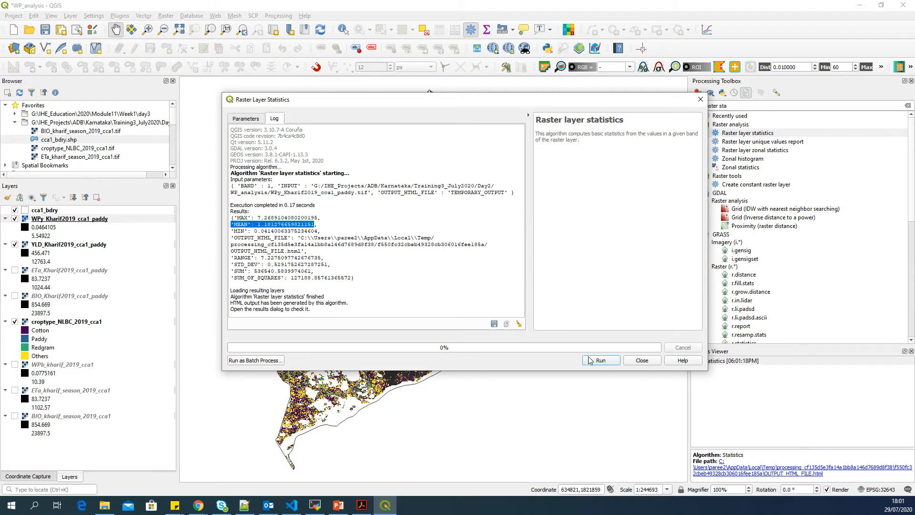
click(642, 360)
drag(545, 269, 551, 270)
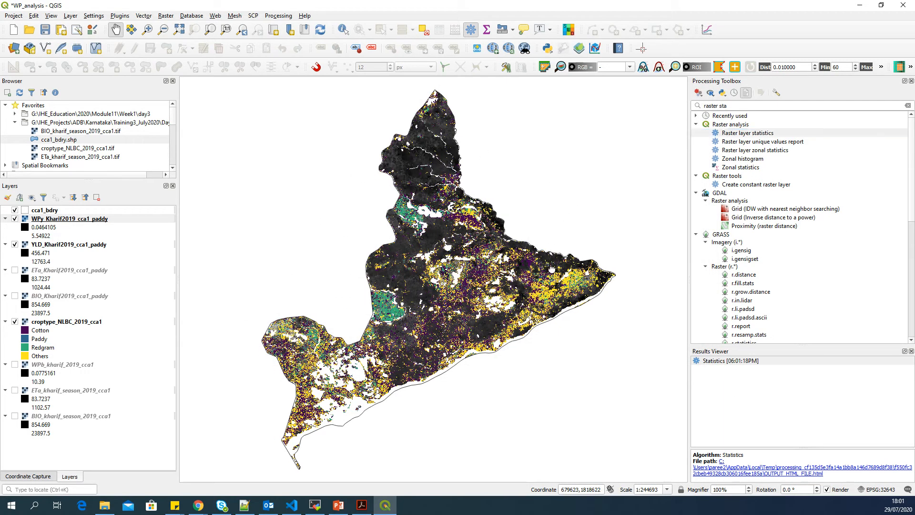
Build the Raster Calculator expression "YLD_Kharif2019_cca1_paddy@1" / 1000
click(70, 247)
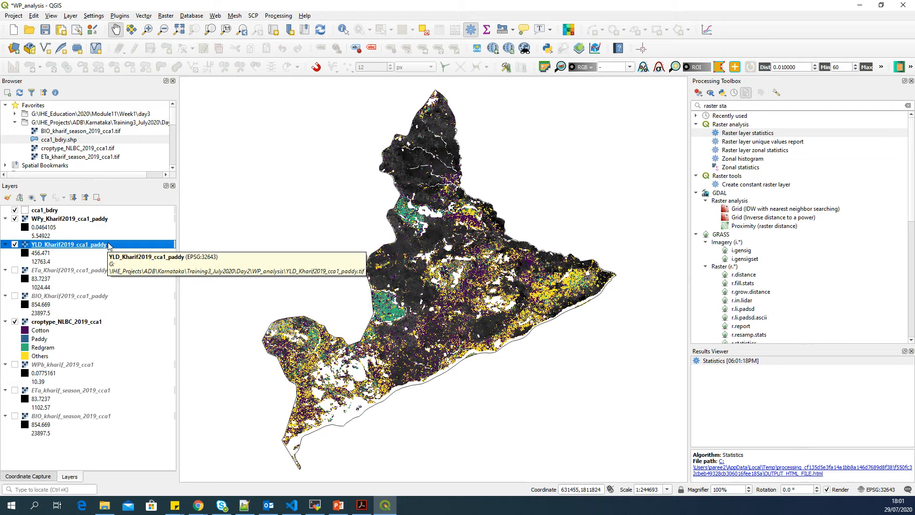
click(166, 16)
click(180, 29)
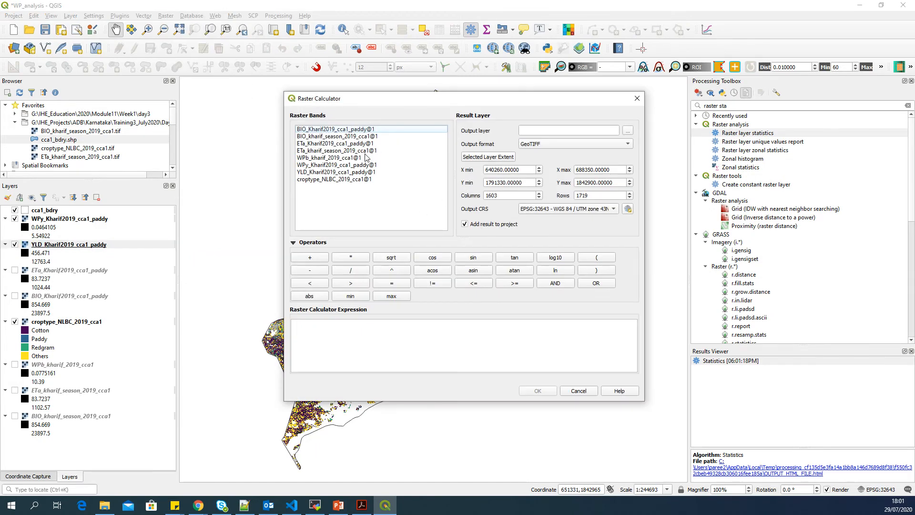
click(348, 173)
double_click(348, 173)
click(351, 270)
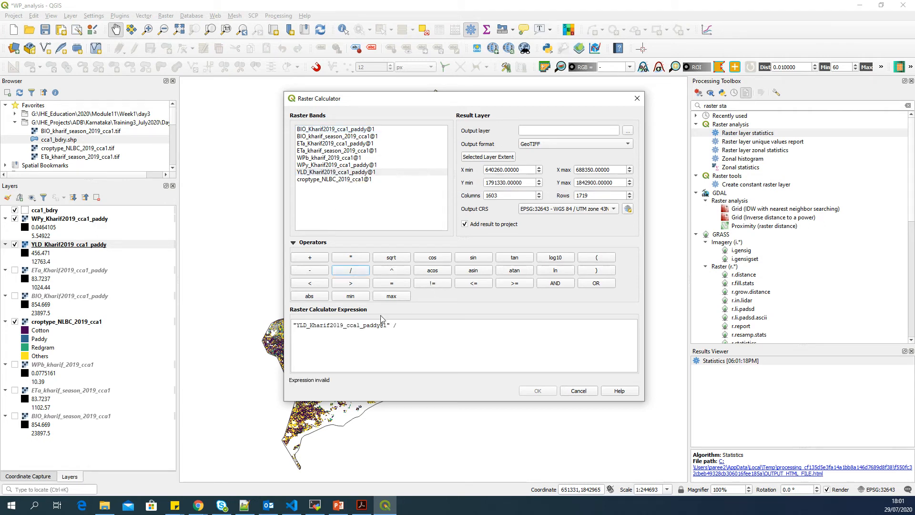
text(1000)
Output the calculation to YLDTONS_Kharif2019_cca1_paddy.tif in the WP_analysis folder, run it, and move the new layer above WPy_Kharif2019_cca1_paddy
click(628, 130)
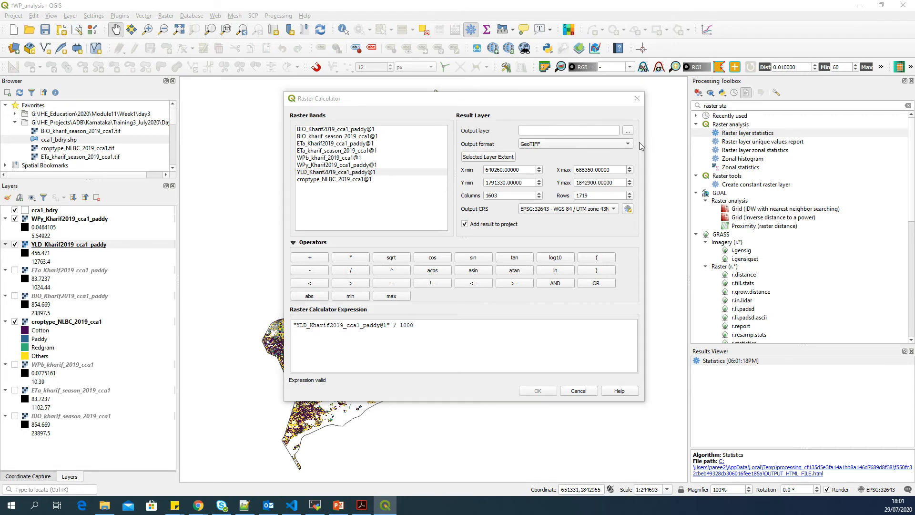
click(826, 188)
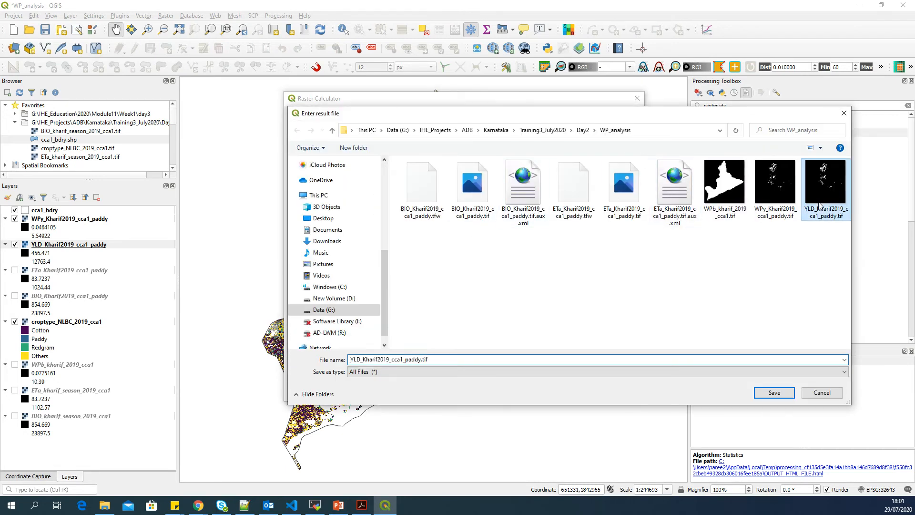
double_click(362, 359)
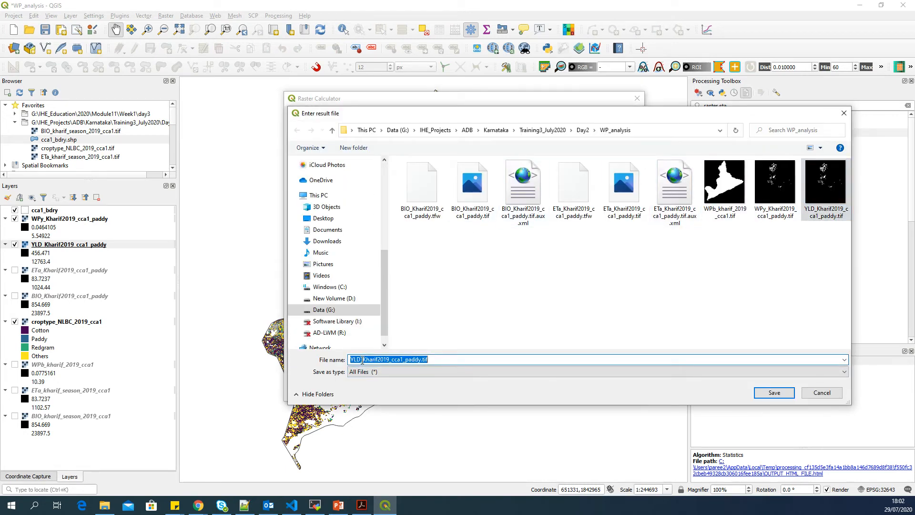
click(361, 359)
text(TONS)
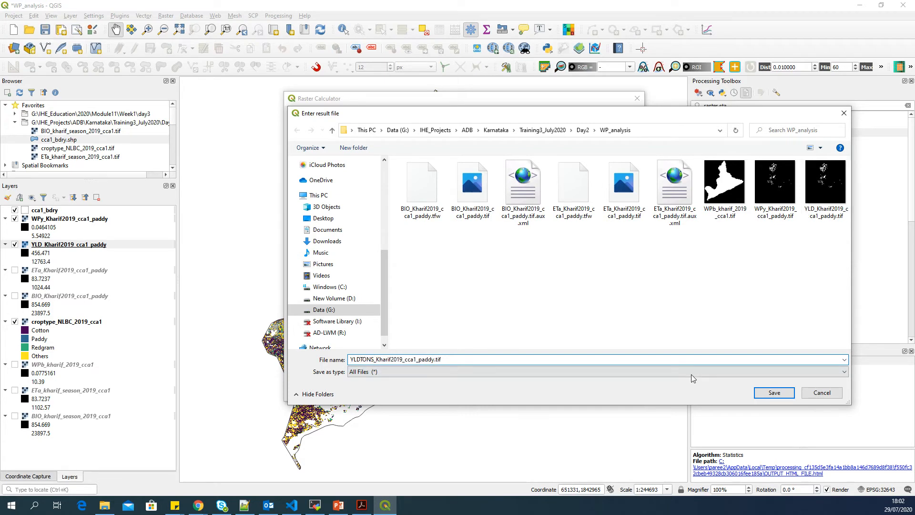
click(774, 392)
click(550, 394)
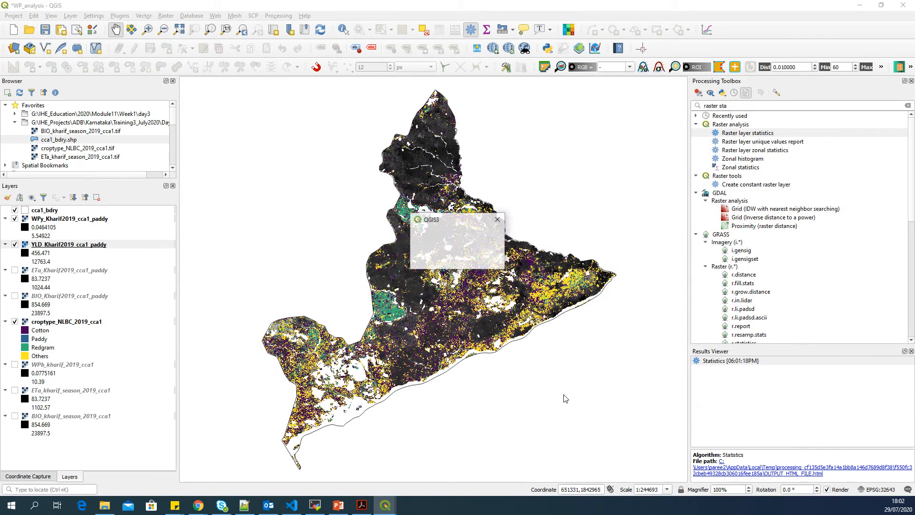
drag(79, 246, 89, 218)
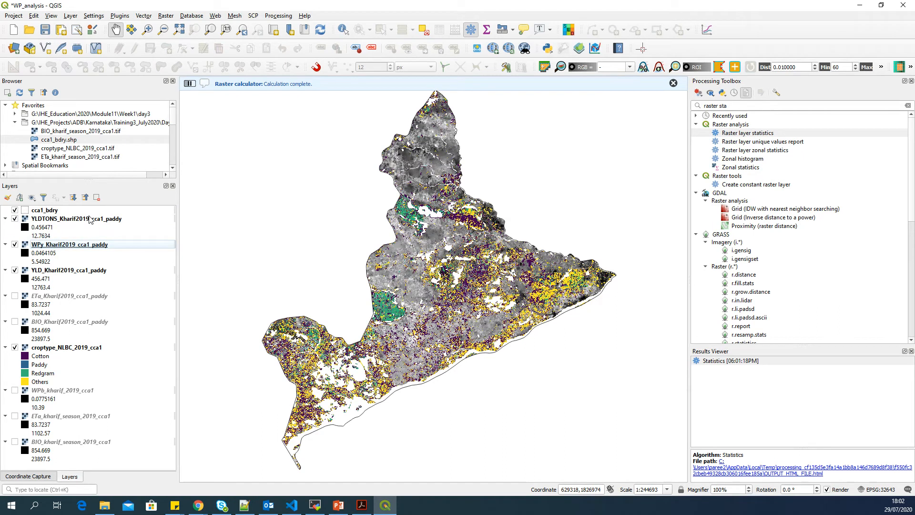
Run Raster layer statistics on band 1 of YLDTONS_Kharif2019_cca1_paddy, highlight the mean in the log, and close the dialog
click(71, 222)
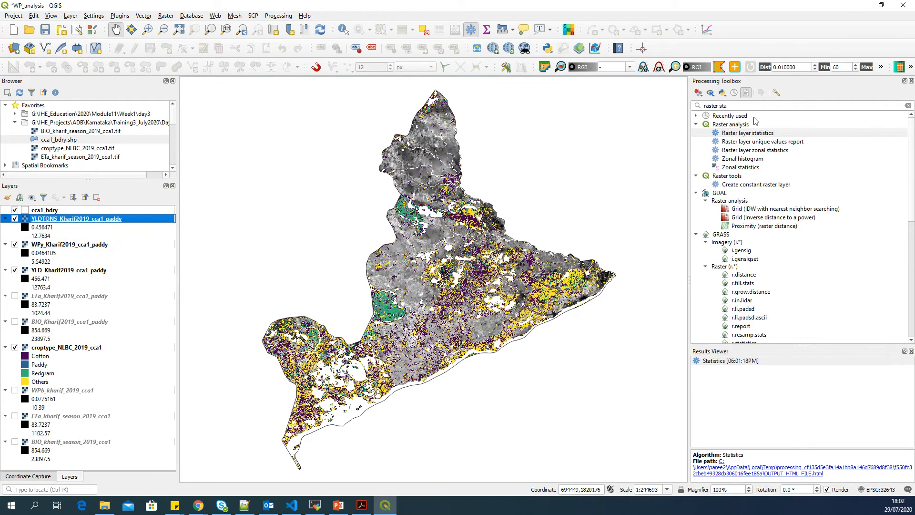
double_click(747, 133)
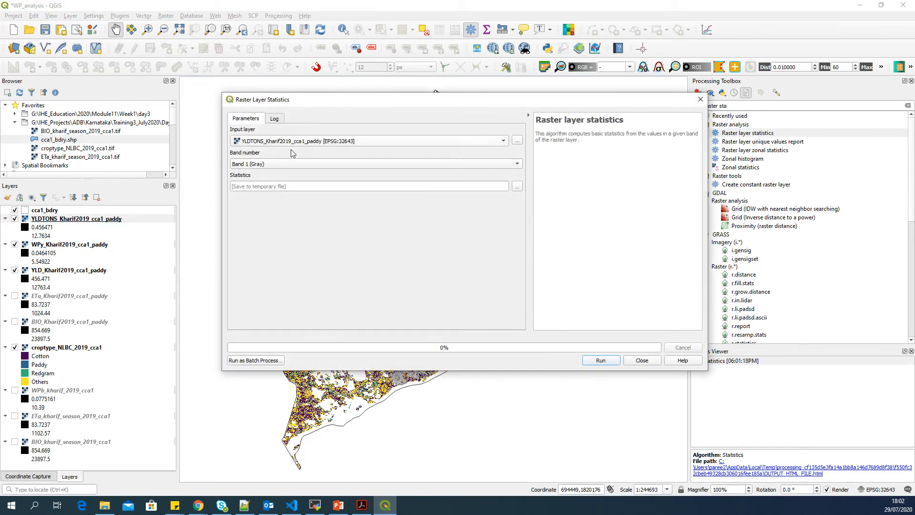
click(608, 358)
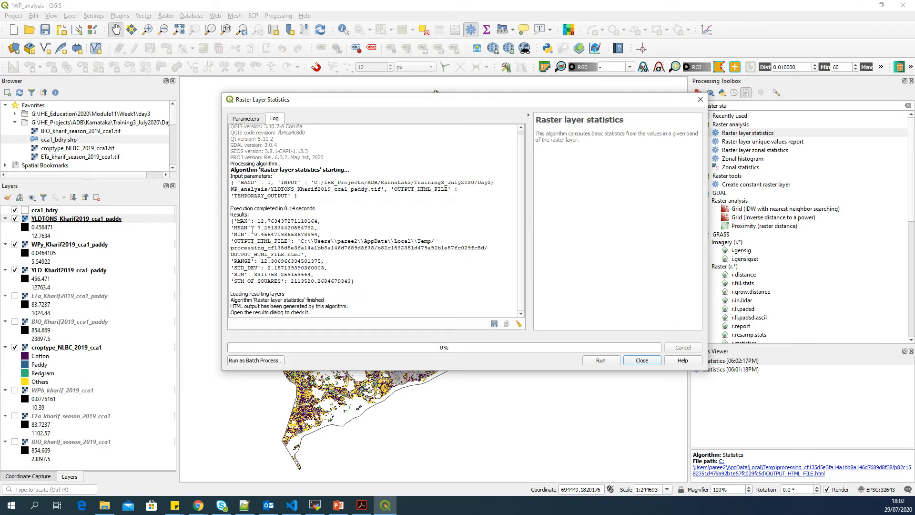
drag(320, 228, 232, 228)
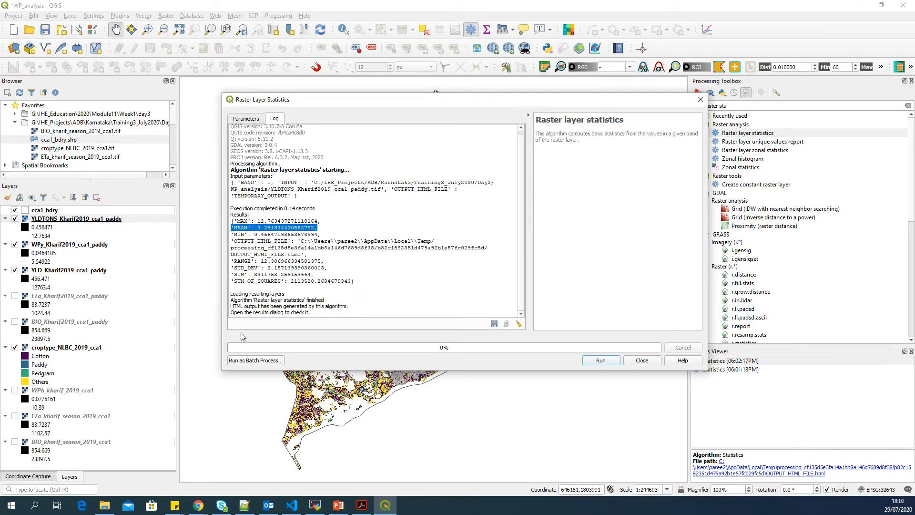
click(641, 361)
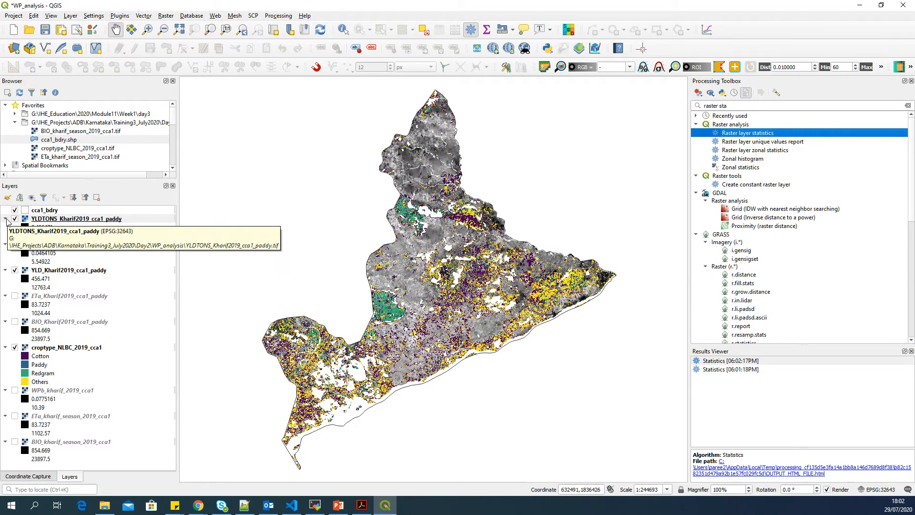
Collapse the legends of all layers in the layer list and save the project
click(5, 219)
click(6, 227)
click(5, 236)
click(5, 244)
click(5, 253)
click(5, 262)
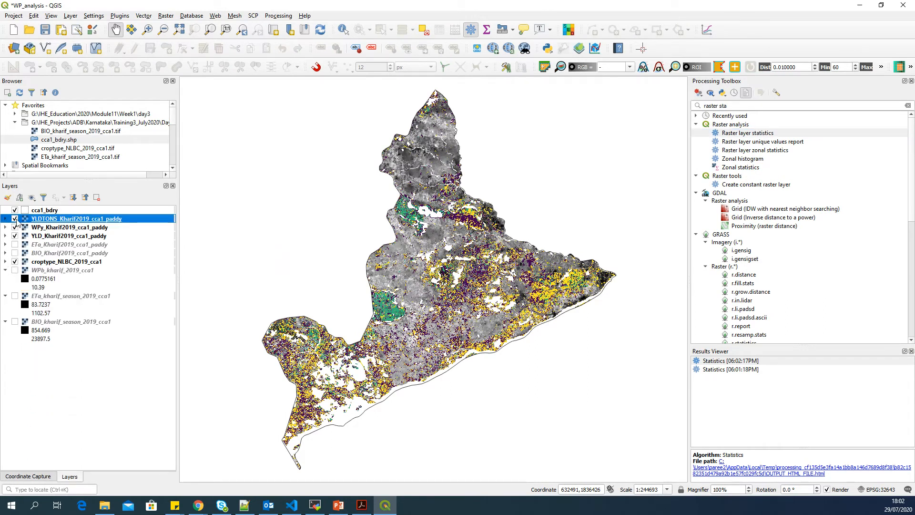
click(84, 198)
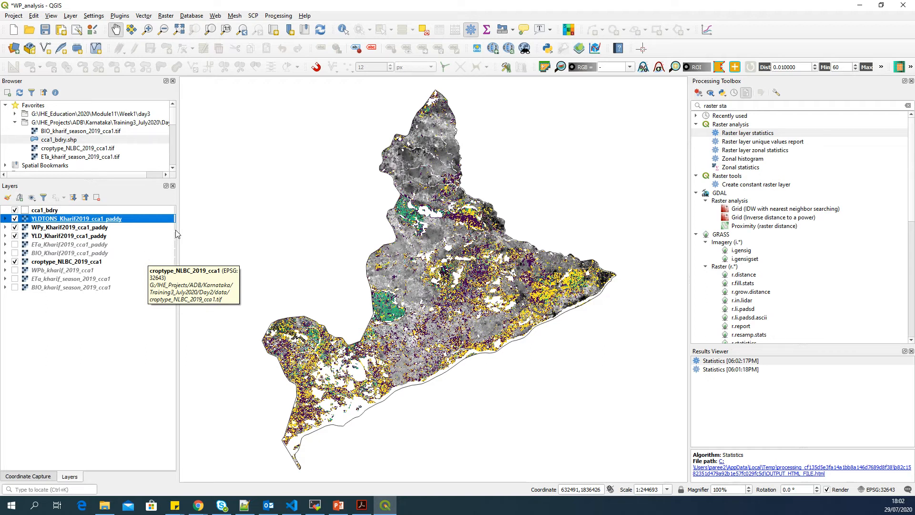
click(44, 29)
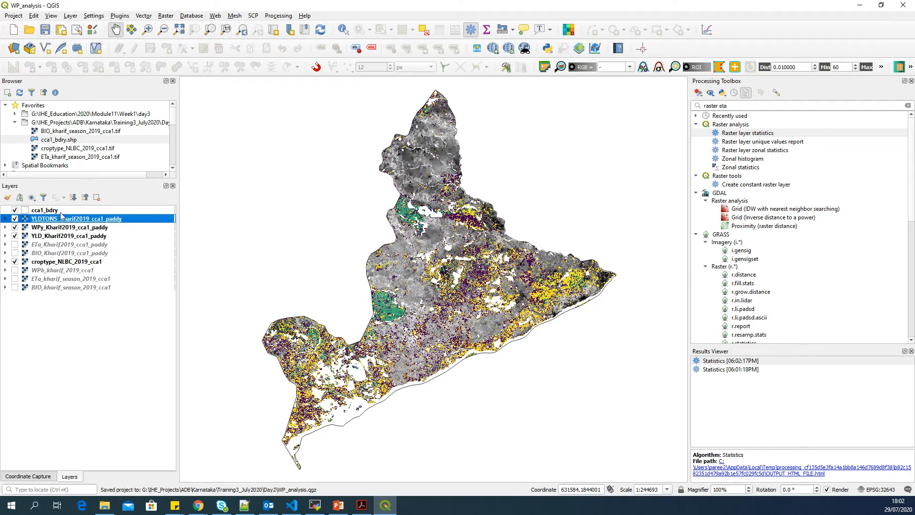
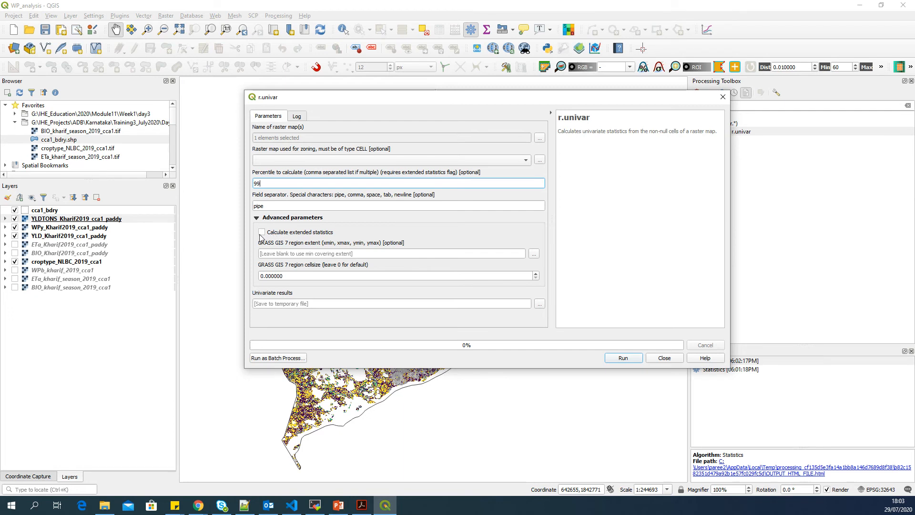
Enable extended statistics for r.univar and set the field separator to comma
click(262, 234)
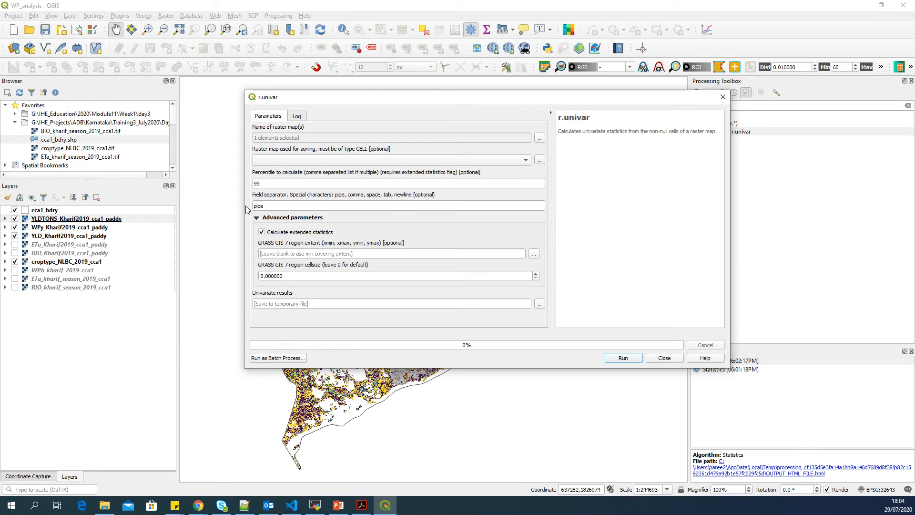
drag(271, 207, 247, 204)
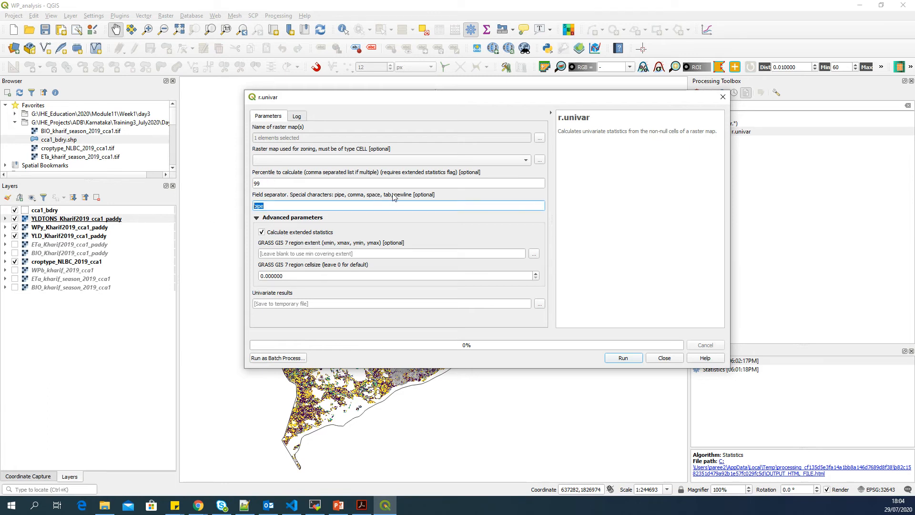
text(comma)
Set the univariate results file to ETa_univar.txt in the WP_analysis folder, run r.univar, and close the dialog
click(540, 304)
click(574, 316)
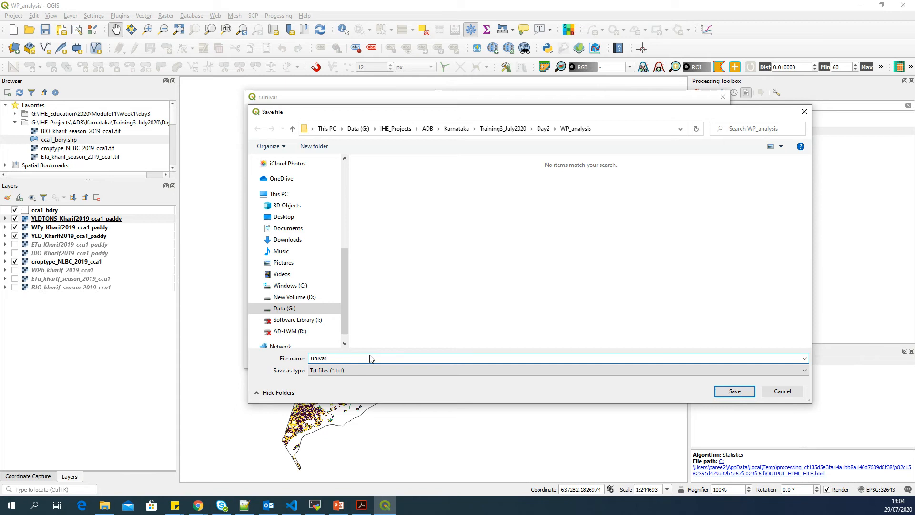
text(ETa_)
key(Return)
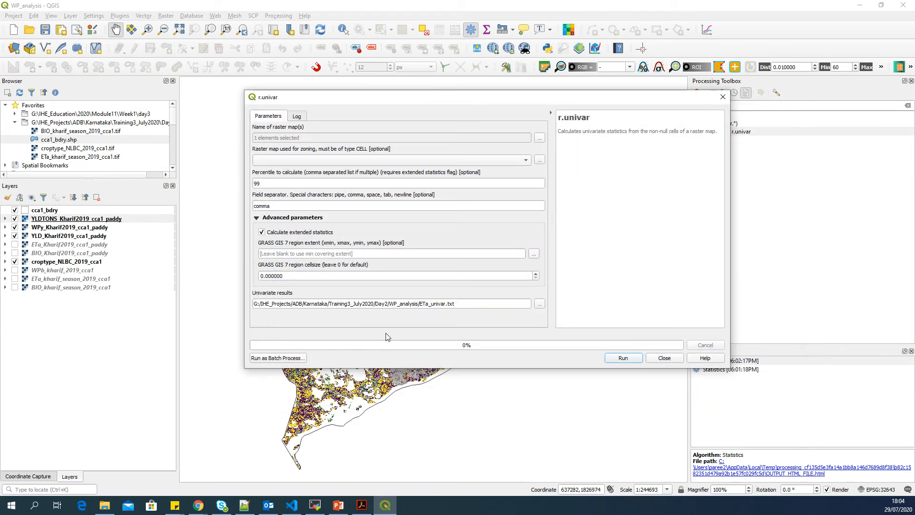
click(624, 358)
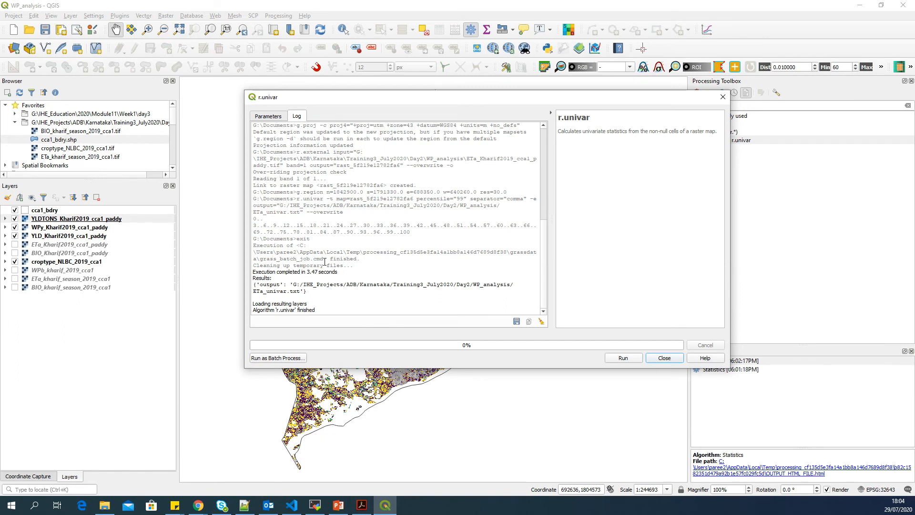
click(660, 360)
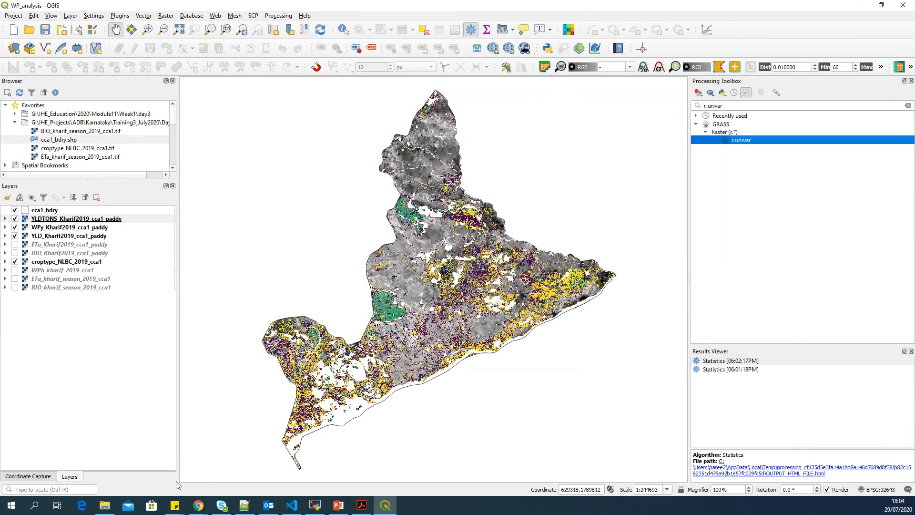
Switch to File Explorer and open the folder G:\IHE_Projects\ADB\Karnataka\Training3_July2020\Day2\WP_analysis
click(105, 505)
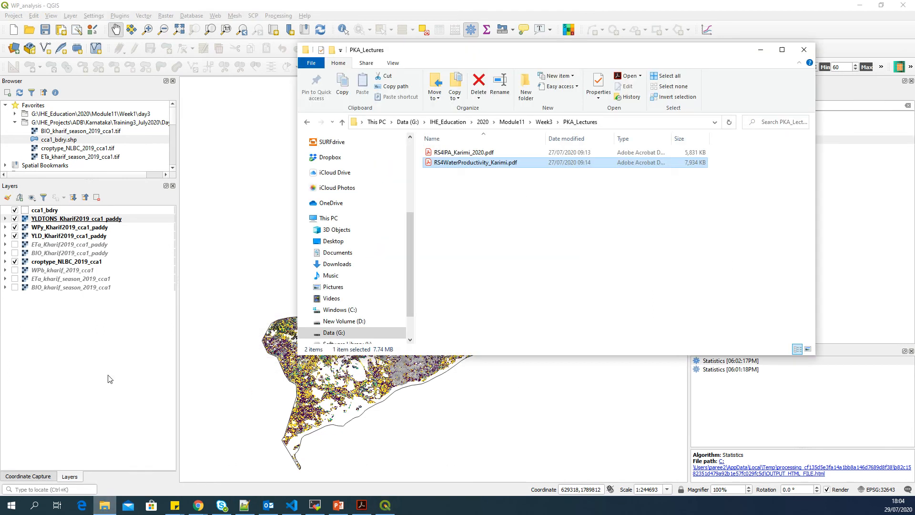
click(407, 122)
click(456, 289)
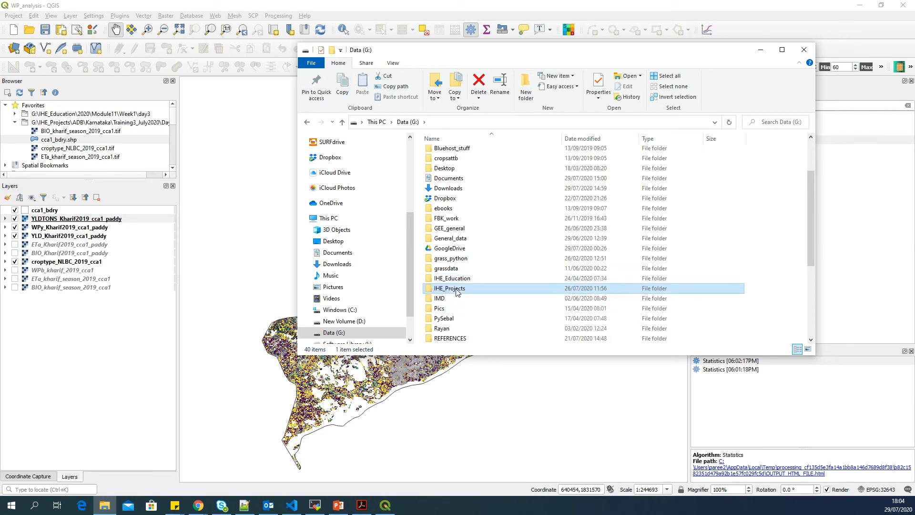
double_click(456, 289)
double_click(442, 152)
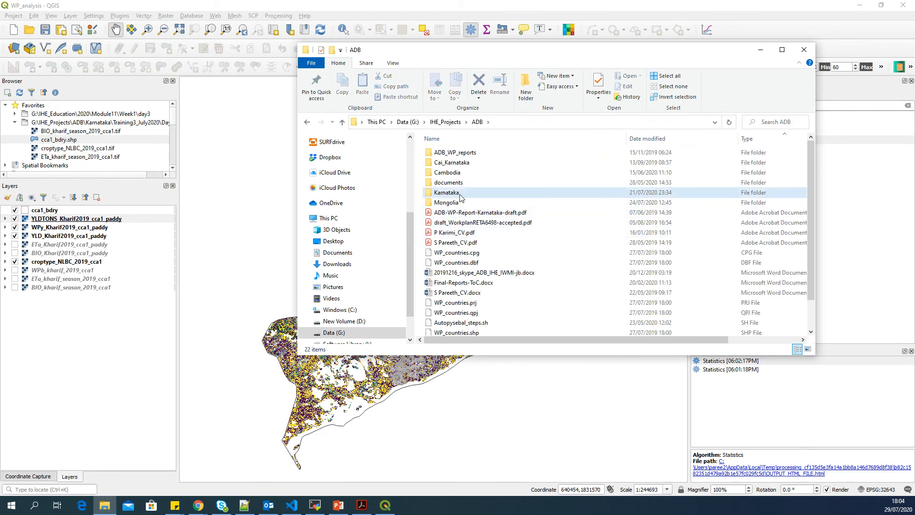
double_click(447, 192)
scroll(474, 282, down, 2)
click(474, 280)
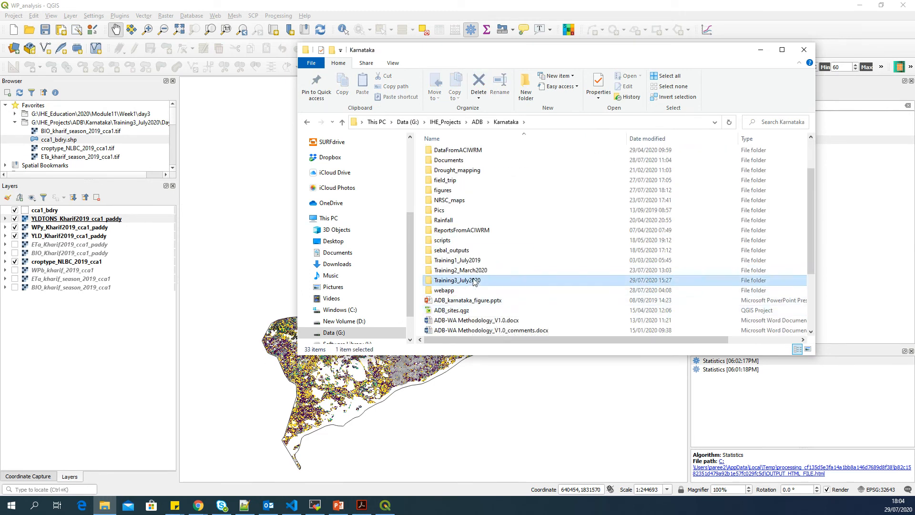
double_click(474, 280)
double_click(448, 162)
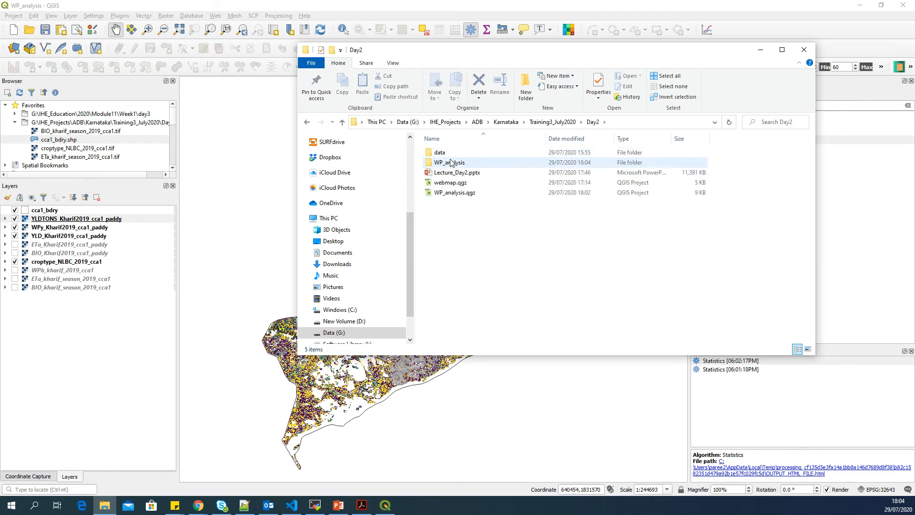
double_click(451, 163)
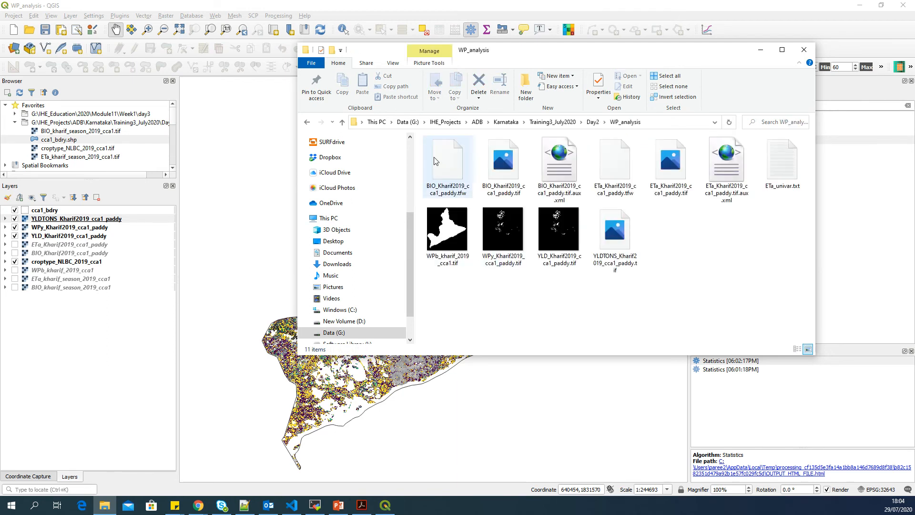
Show the WP_analysis folder contents as a list and open ETa_univar.txt in a text editor
click(391, 64)
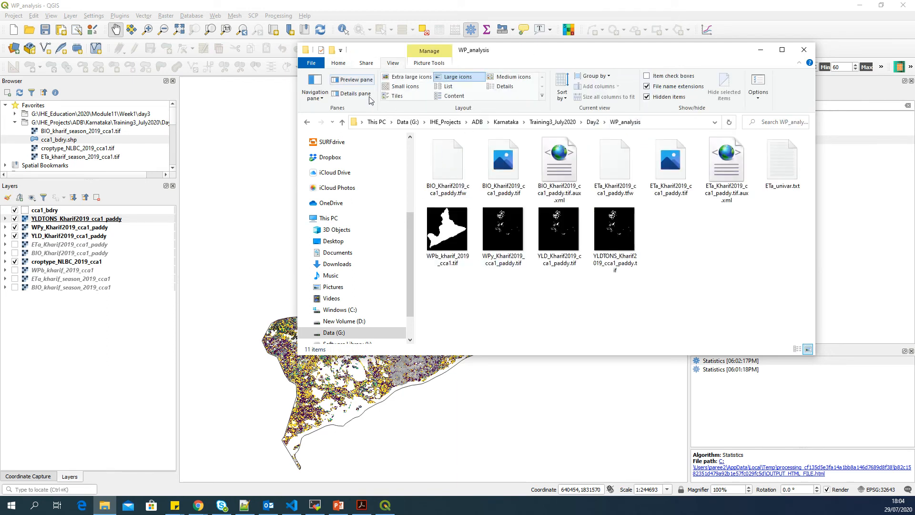
click(445, 90)
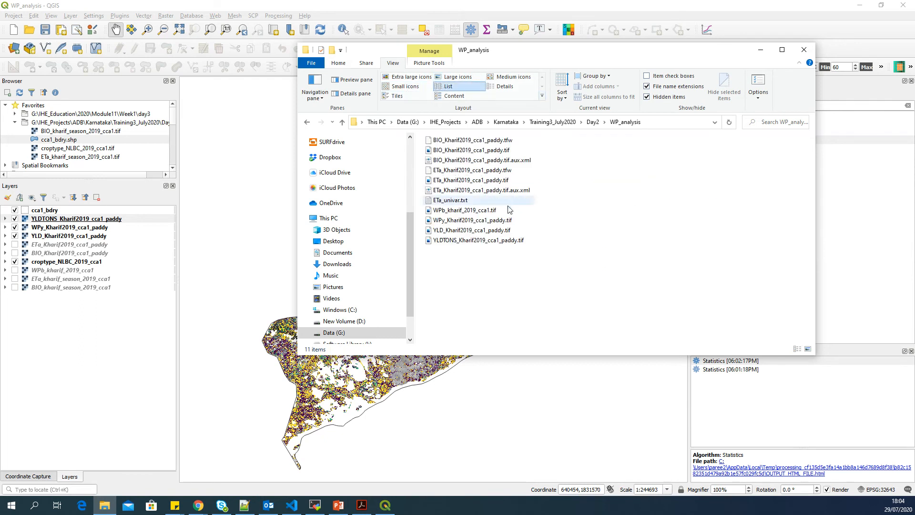
click(453, 204)
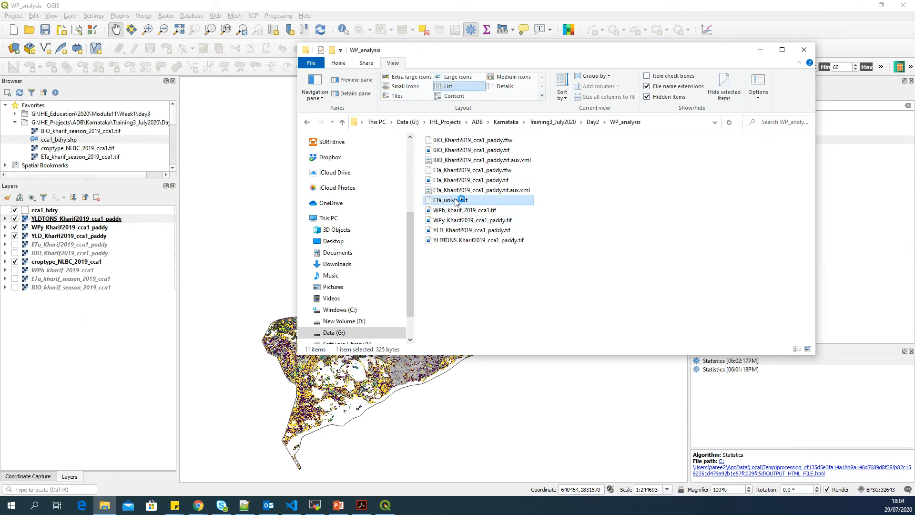
right_click(455, 202)
click(521, 261)
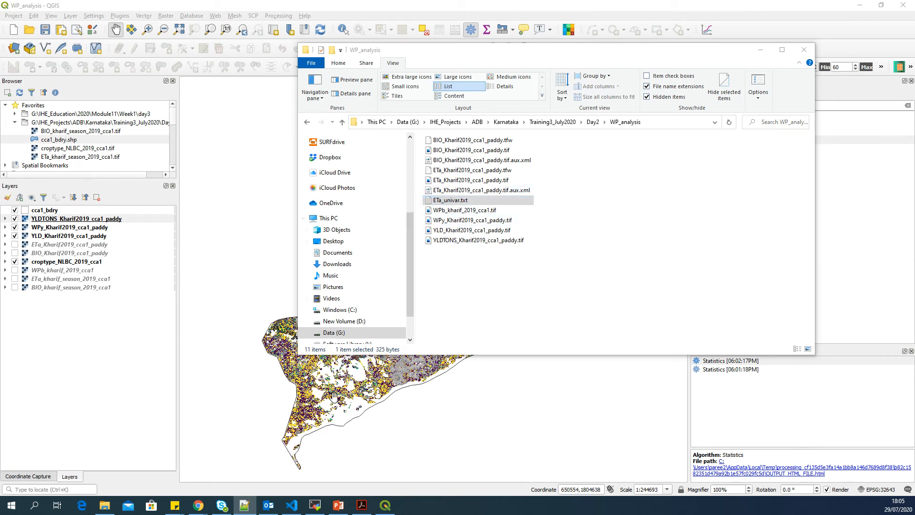
Start Excel 2013 and open ETa_univar.txt from the WP_analysis folder in it
click(36, 505)
text(excel)
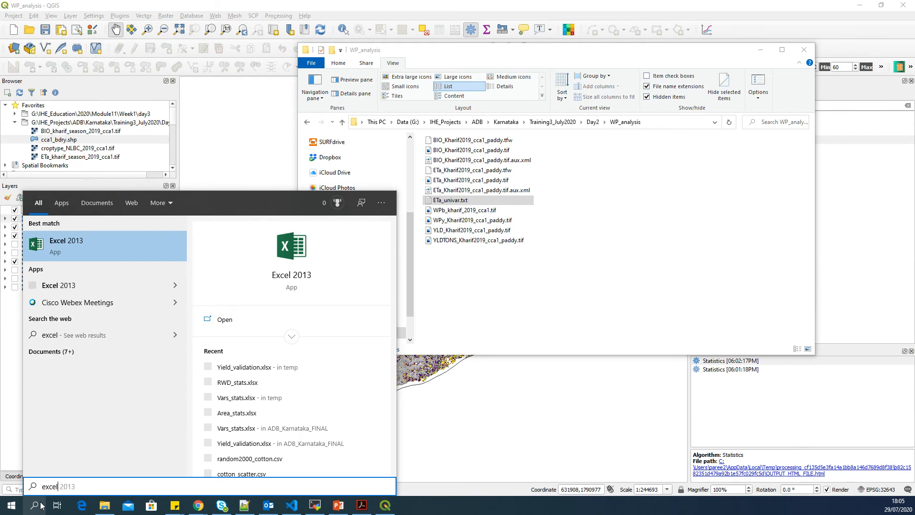
click(41, 505)
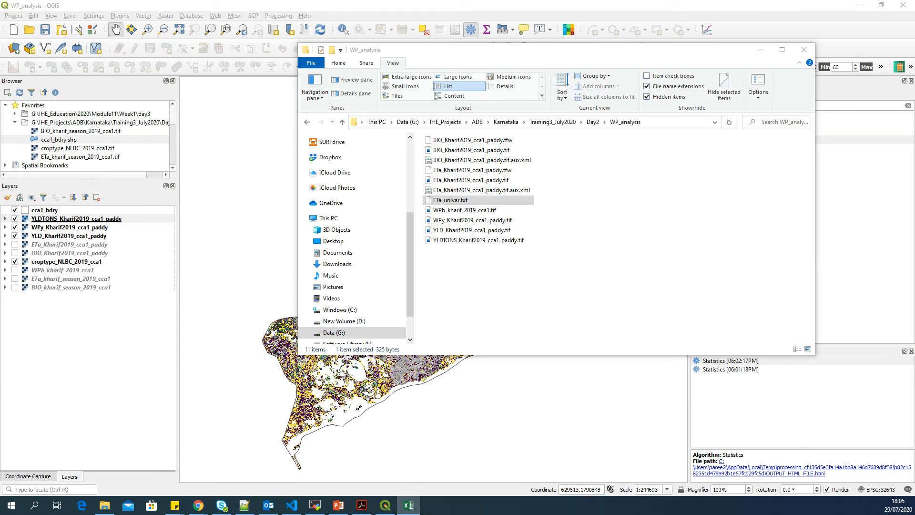
click(568, 57)
drag(568, 56, 752, 86)
drag(634, 229, 212, 200)
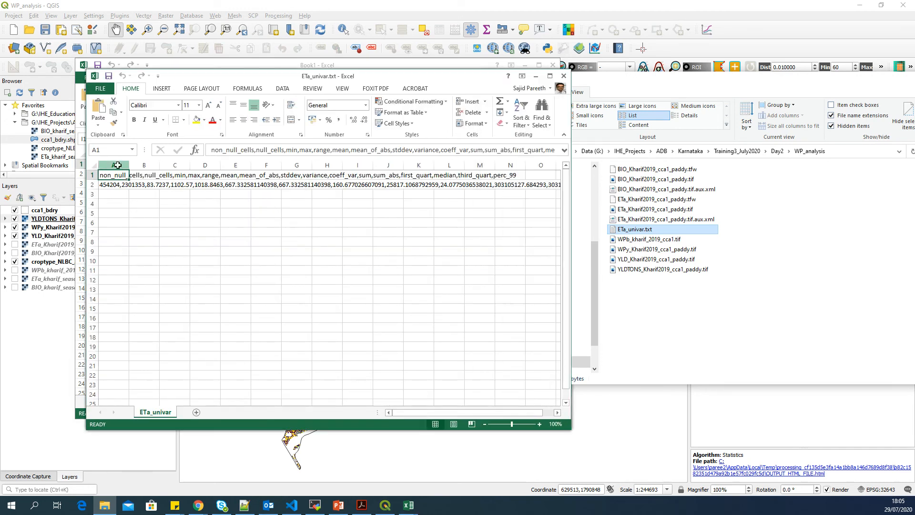
Split column A of ETa_univar into separate columns as comma-delimited text, and maximize the Excel window
click(118, 163)
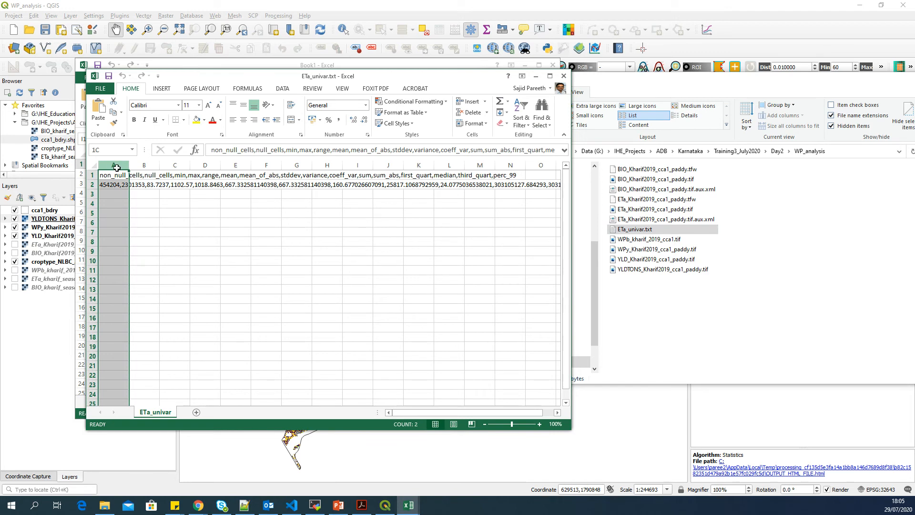
click(282, 89)
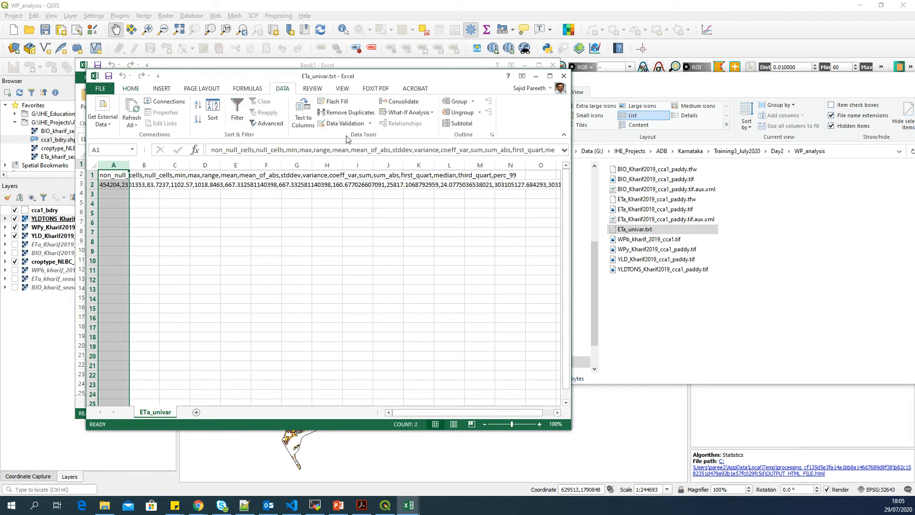
click(303, 113)
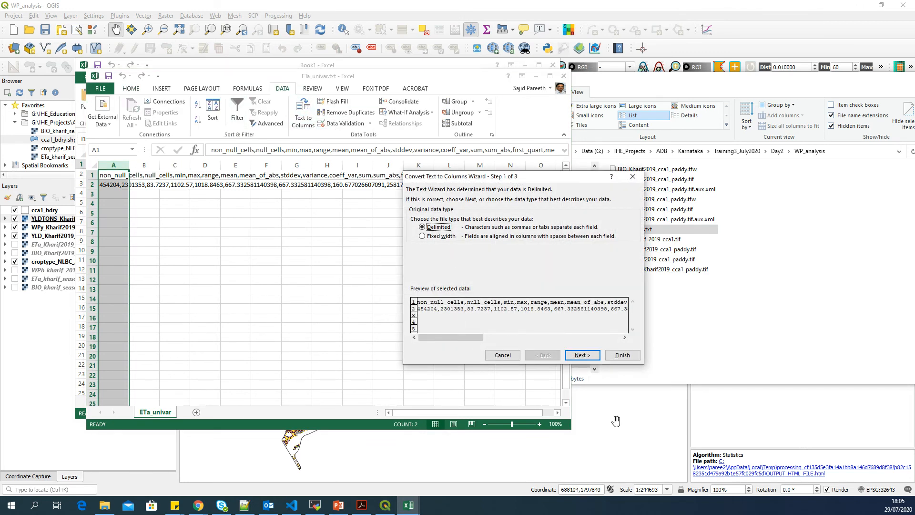
click(581, 354)
click(413, 235)
click(413, 217)
click(589, 355)
click(622, 355)
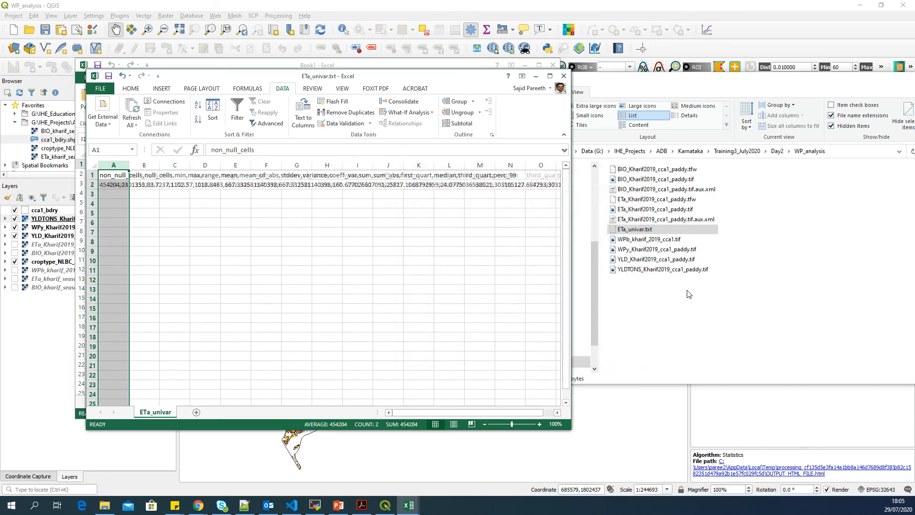
click(549, 76)
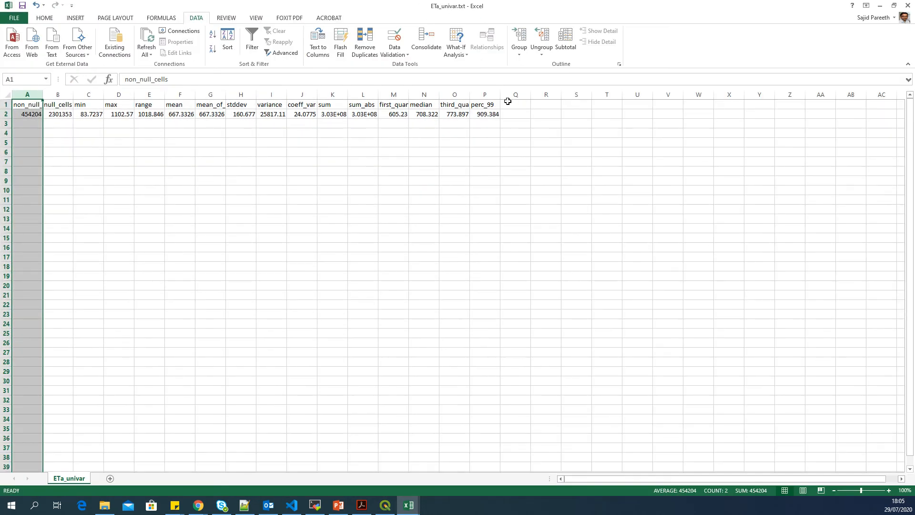
Examine the ETa statistics in row 2, including range, mean, stddev and the 99th percentile
click(66, 112)
click(93, 115)
click(131, 117)
click(148, 114)
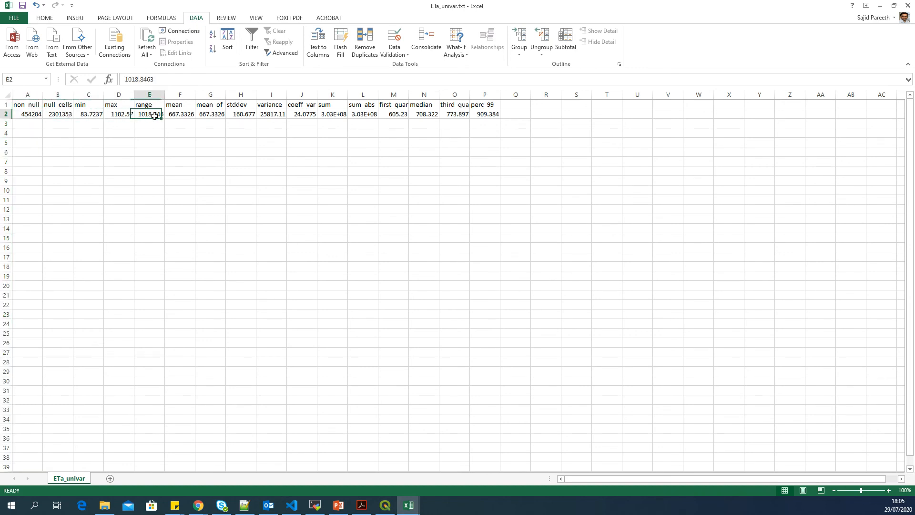
click(178, 117)
click(236, 113)
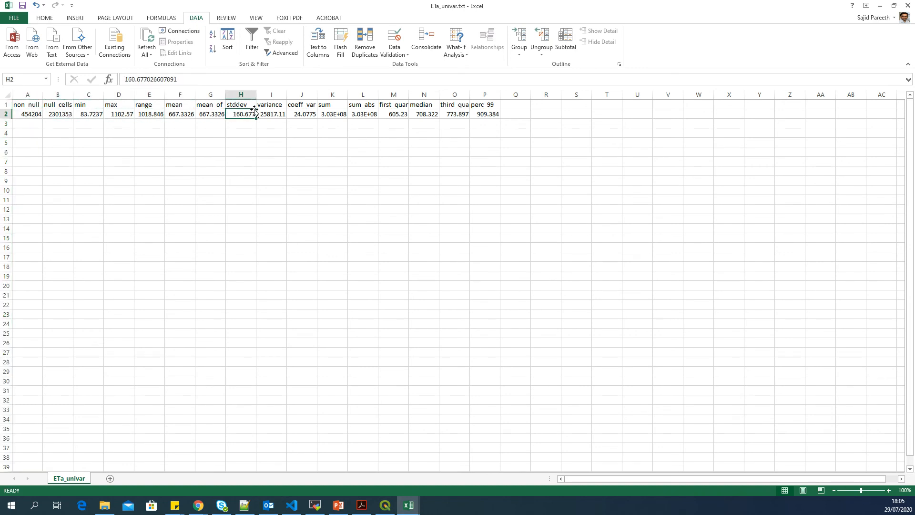
click(181, 114)
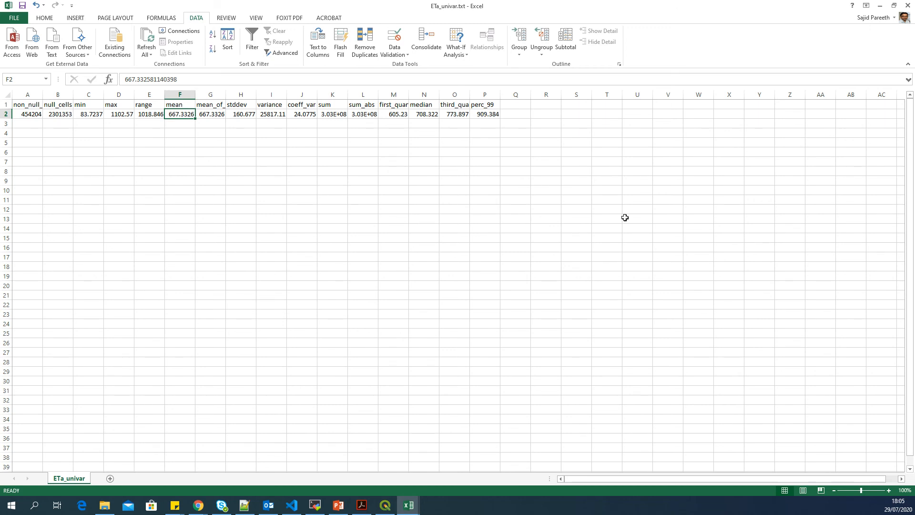
click(486, 114)
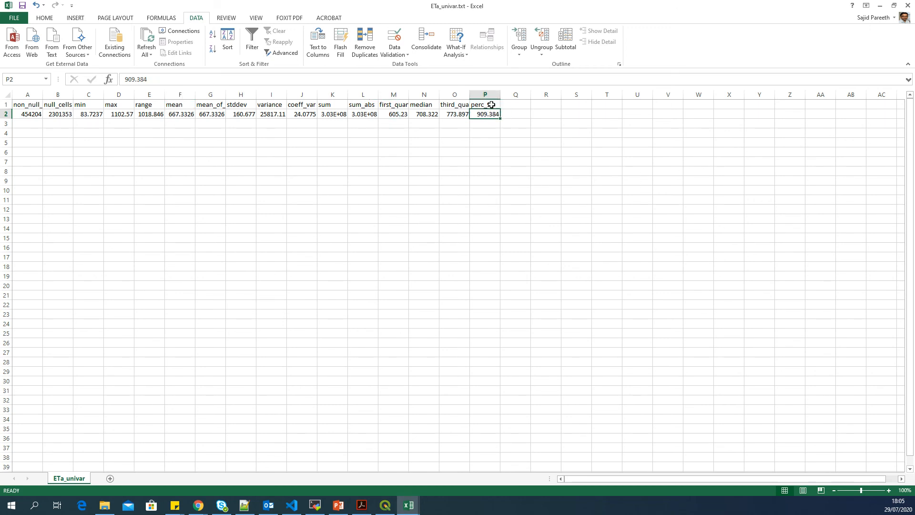
drag(494, 105, 491, 117)
Switch to the Lecture_Day2 presentation in PowerPoint and review the Relative Water Deficit formula and its ETm definition
click(388, 504)
click(339, 505)
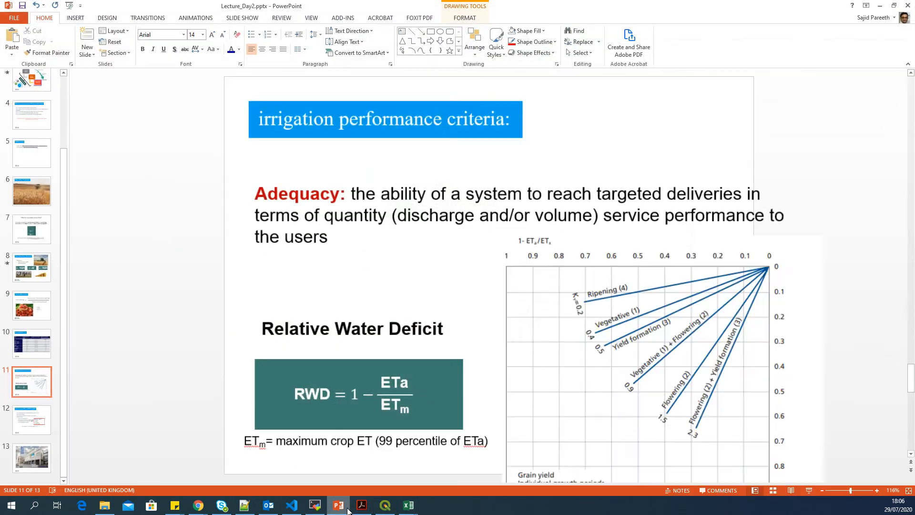
double_click(377, 356)
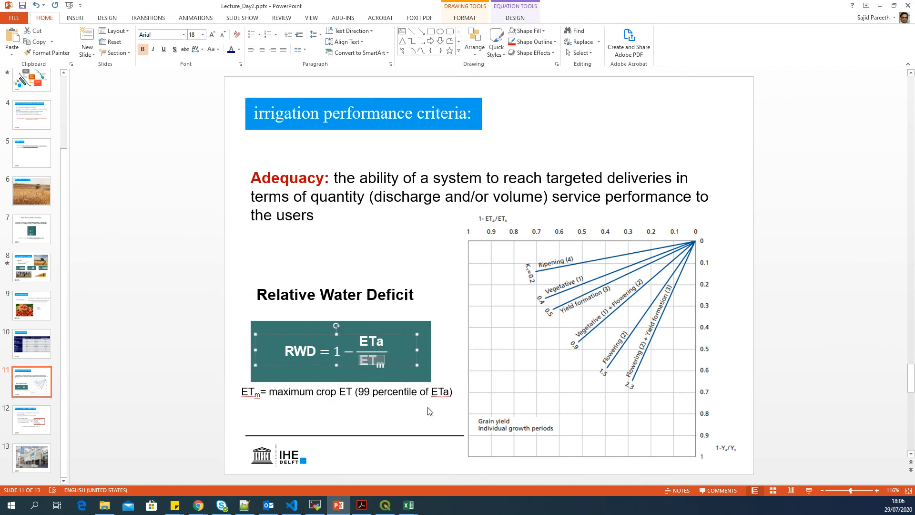
click(426, 392)
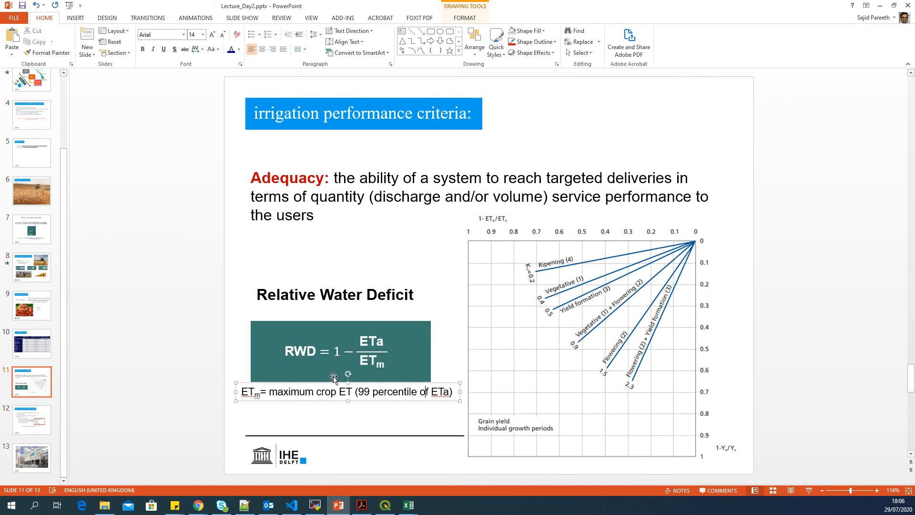
Return to QGIS, open the Raster Calculator, and begin the expression with 1 - ("ETa_Kharif2019_cca1_paddy@1"
click(878, 4)
click(166, 15)
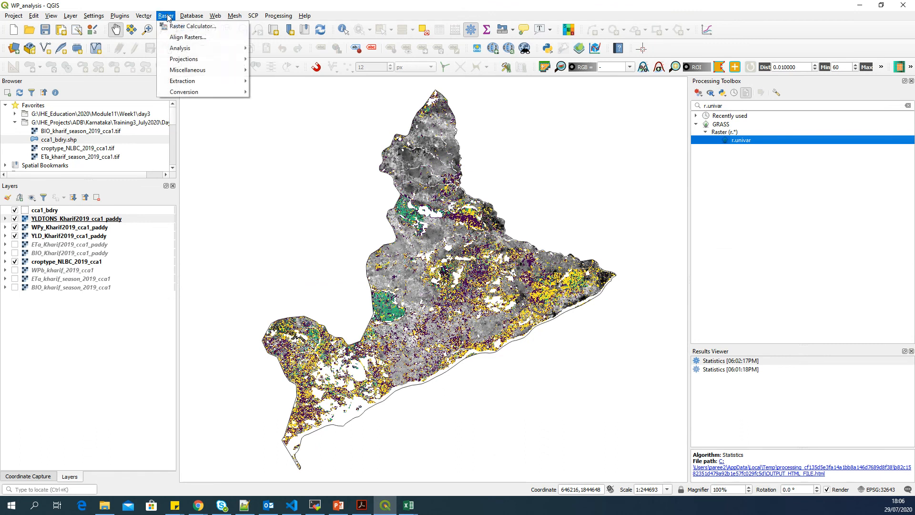
click(193, 27)
drag(435, 102, 357, 101)
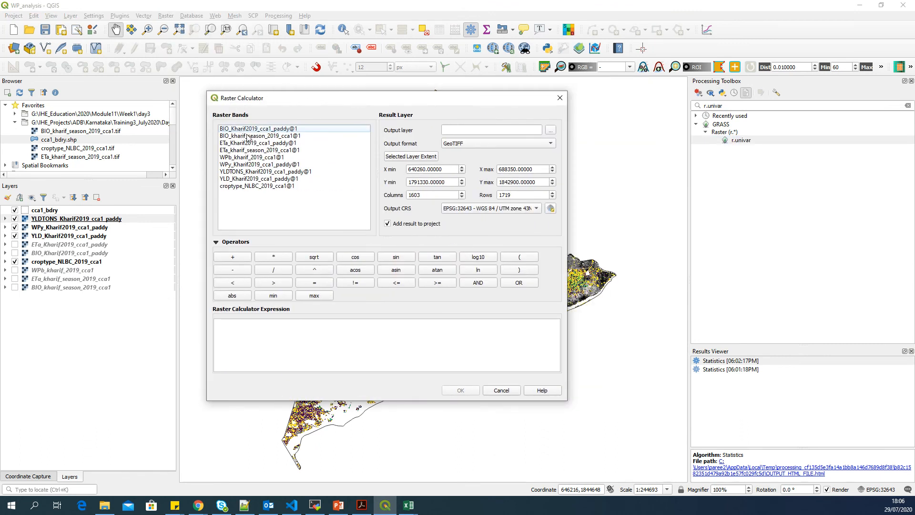
click(260, 327)
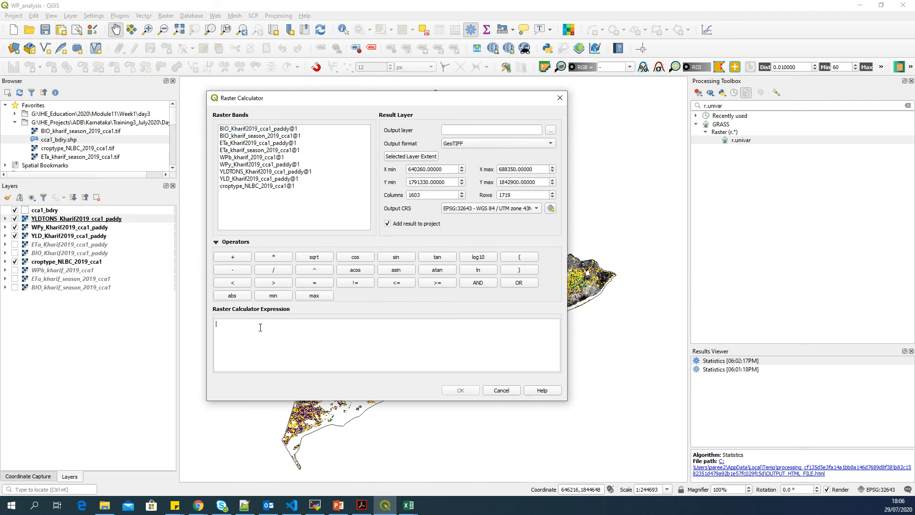
text(1)
click(234, 270)
double_click(275, 144)
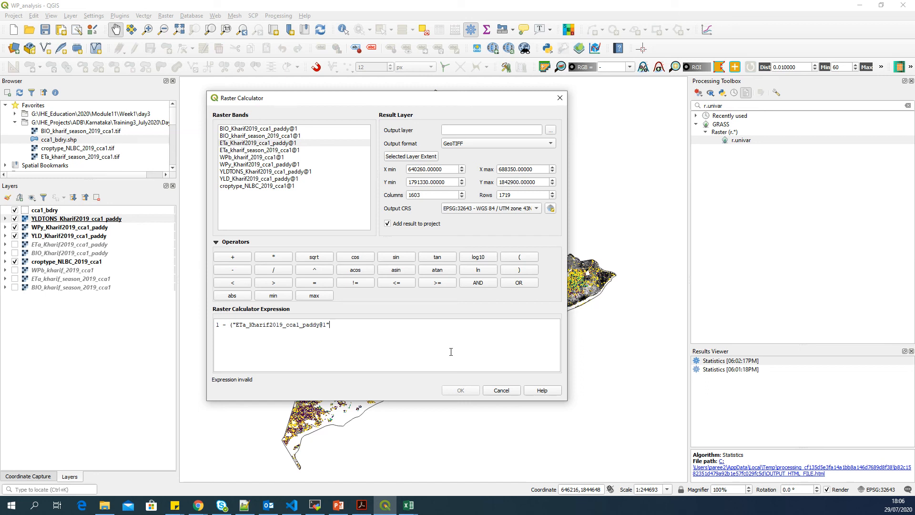
Look up perc_99 in the Excel sheet, complete the expression with division by 909.38, and close the parenthesis
click(287, 273)
click(409, 504)
click(462, 479)
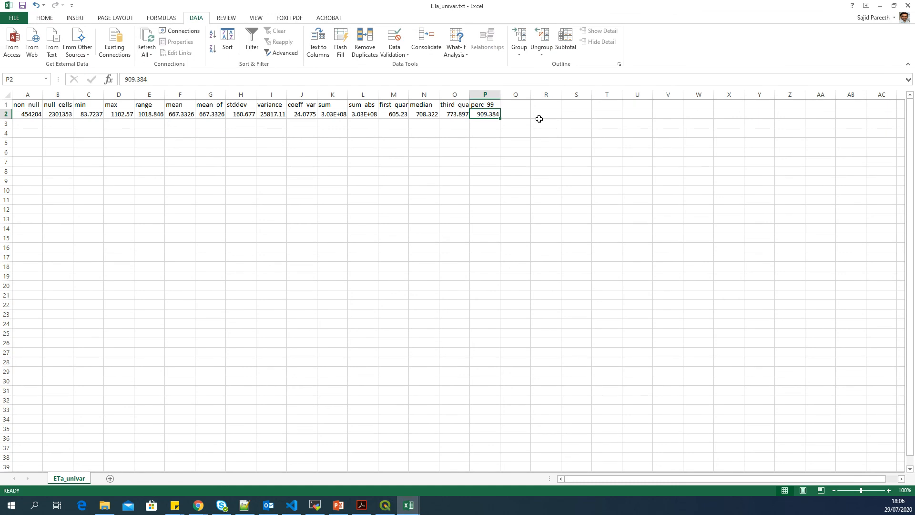
click(879, 6)
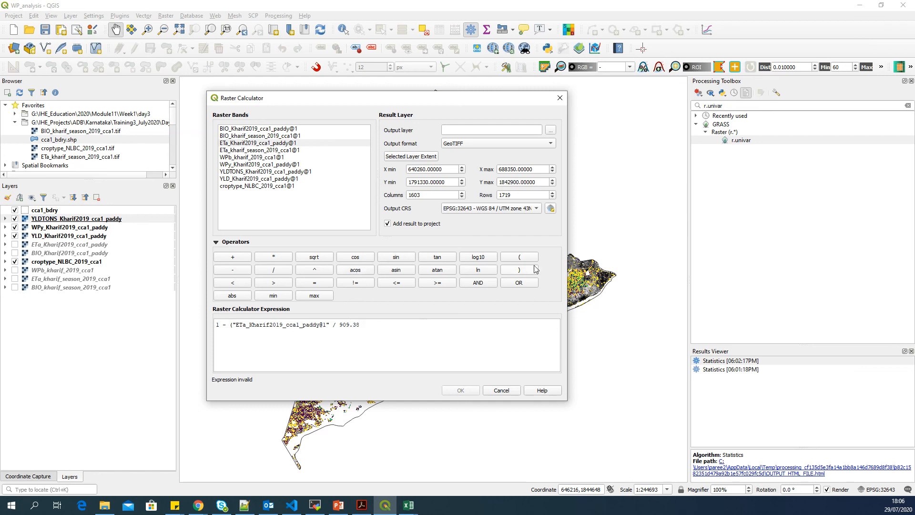
click(520, 270)
Set the output raster to RWD_Kharif2019_cca1_paddy.tif in the WP_analysis folder and run the calculation
click(551, 130)
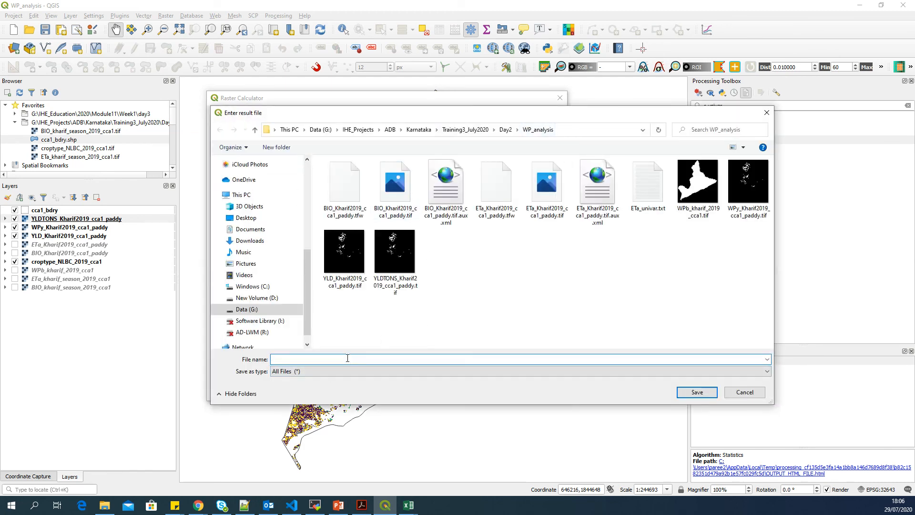
click(747, 186)
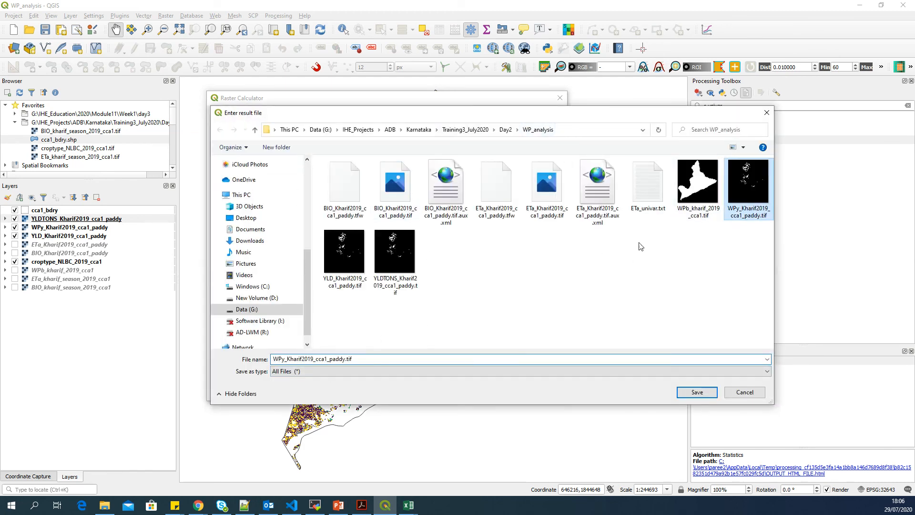
click(284, 360)
drag(285, 360, 265, 358)
text(RWD)
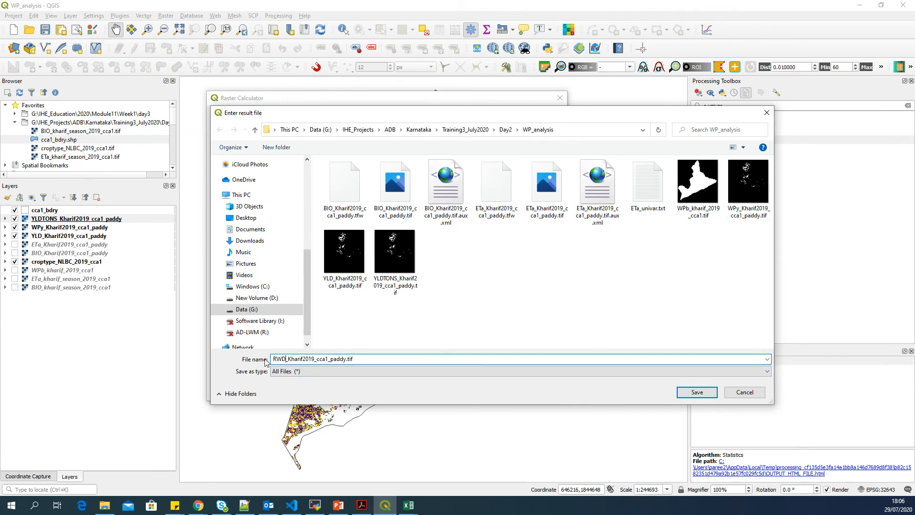
click(698, 392)
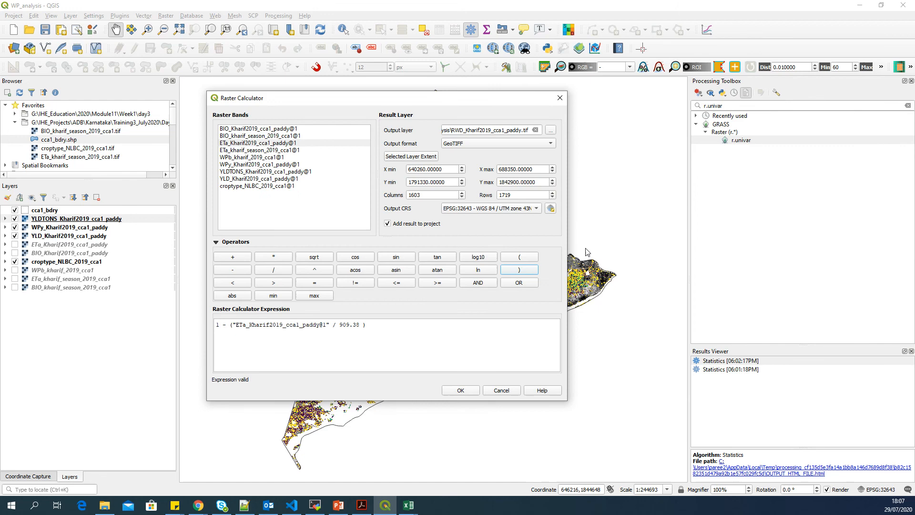
click(461, 390)
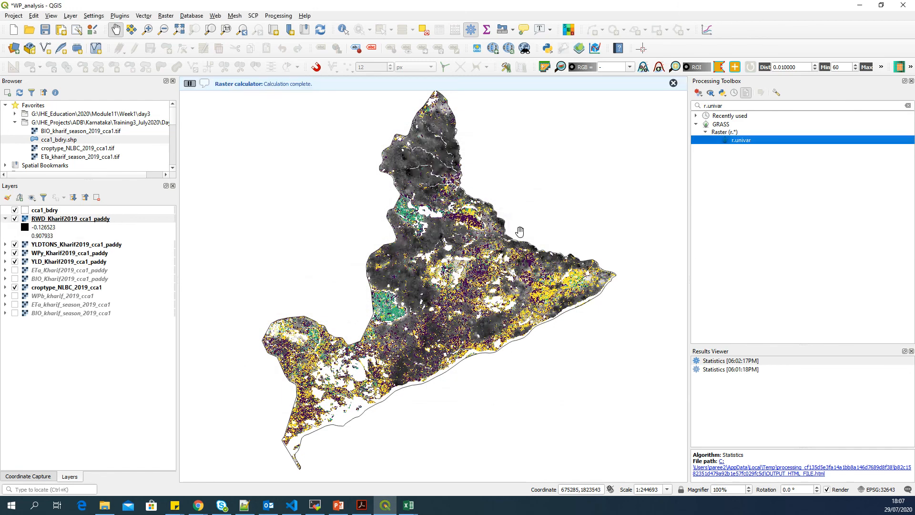
Compute and examine the histogram of the RWD_Kharif2019_cca1_paddy layer, and close its properties
click(74, 245)
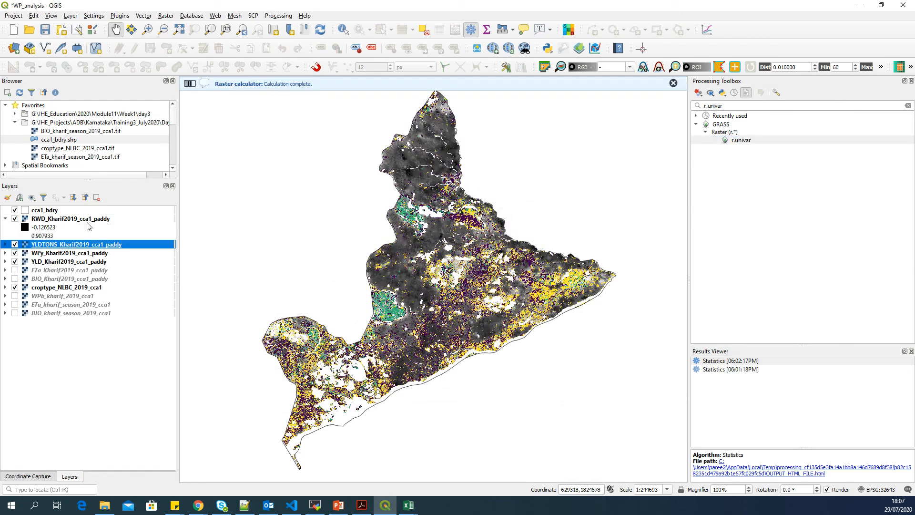
click(113, 220)
double_click(114, 220)
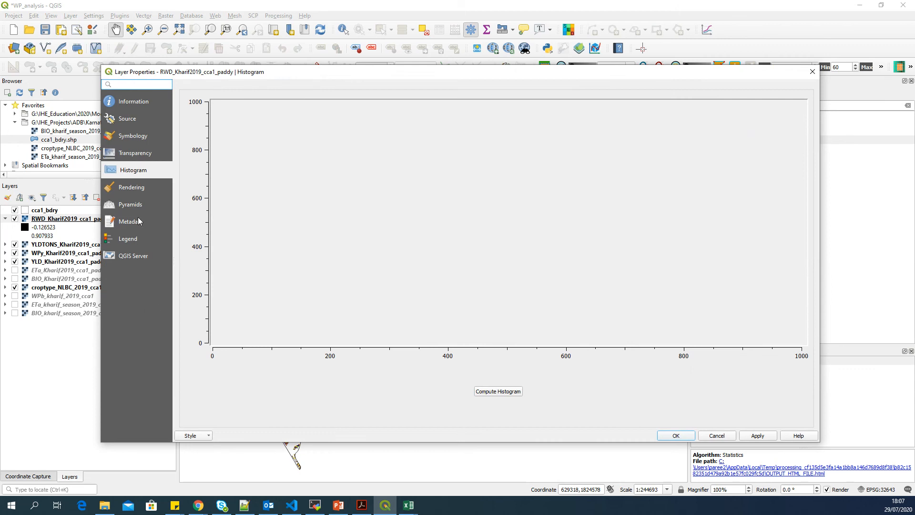
click(147, 170)
click(492, 395)
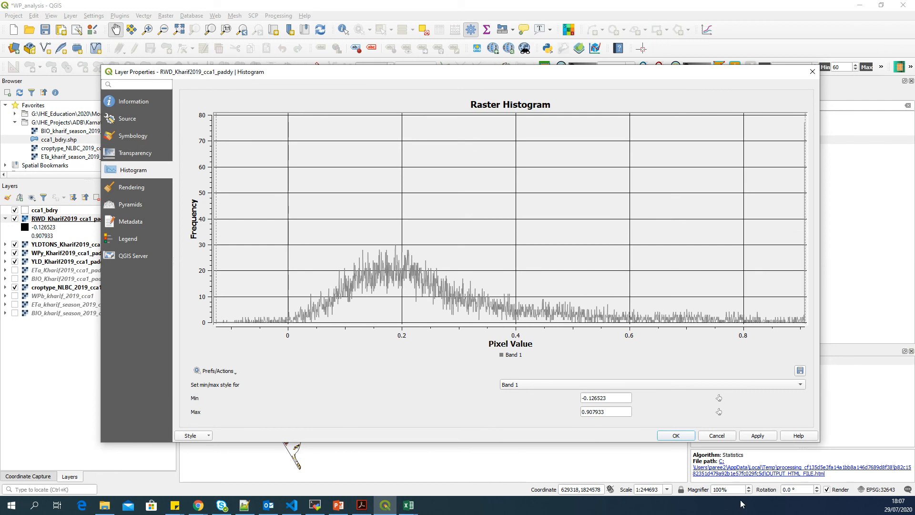
click(757, 435)
click(693, 438)
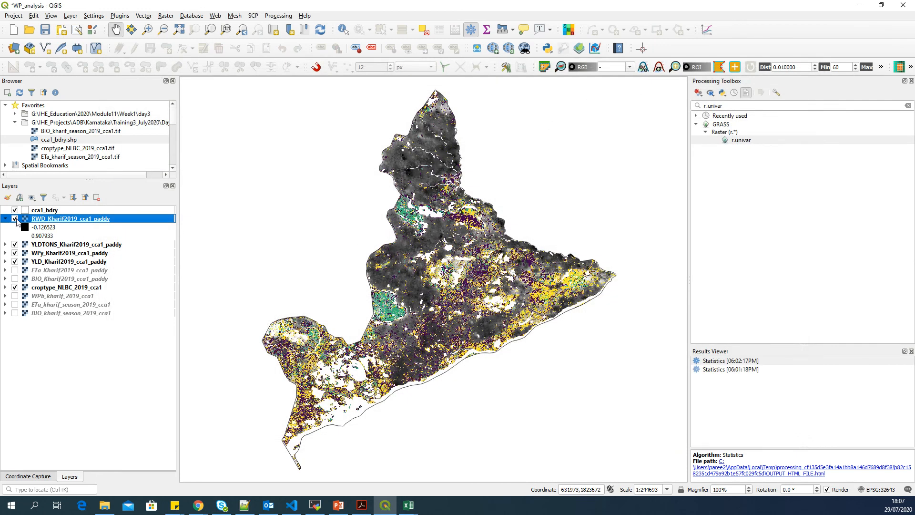
Collapse the legend of the RWD_Kharif2019_cca1_paddy layer and make it the active layer
click(5, 218)
click(60, 236)
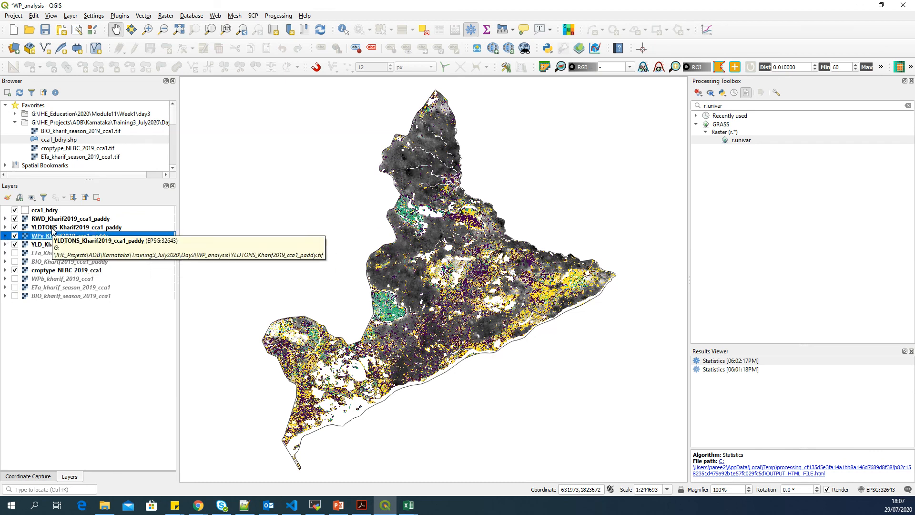
click(65, 220)
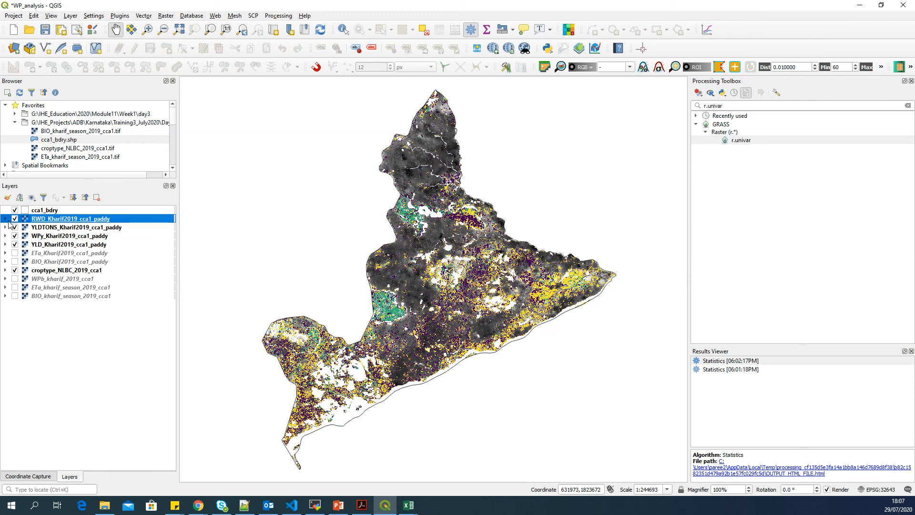